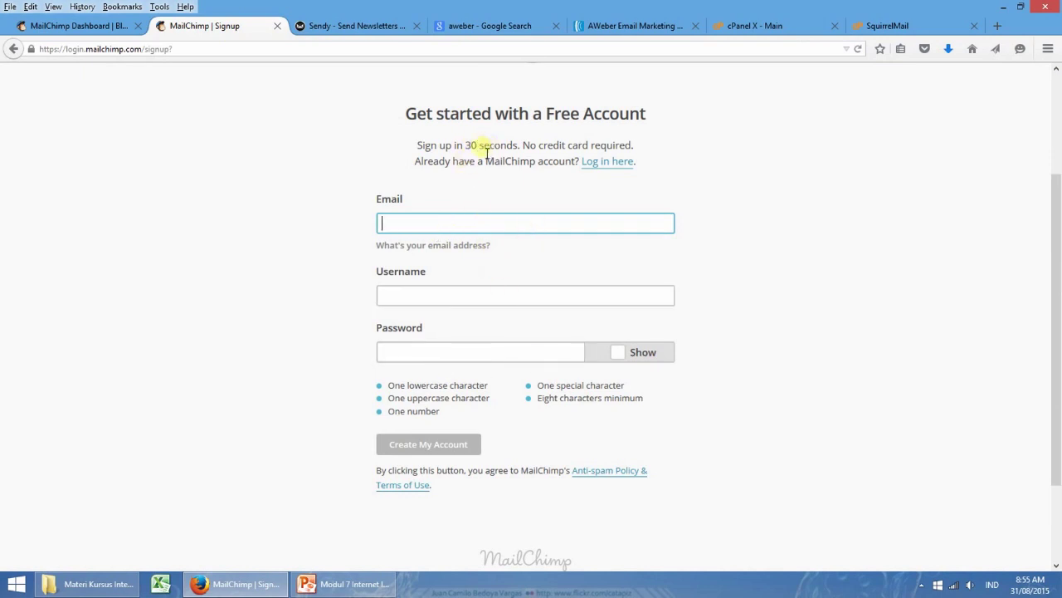
- Return to the MailChimp home page and open the free account sign-up form to view its fields
left_click(12, 50)
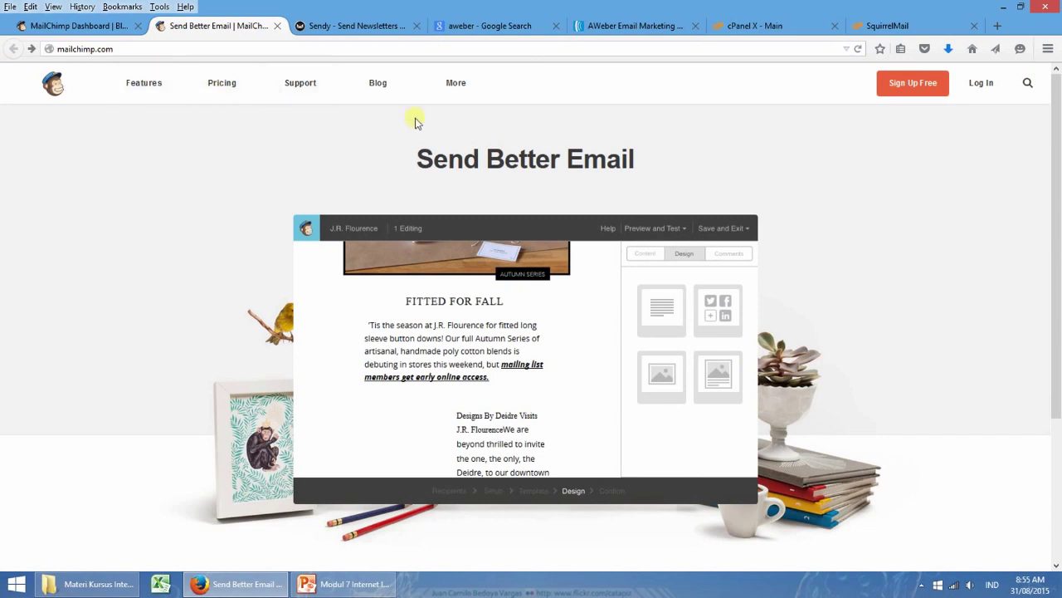
left_click(913, 87)
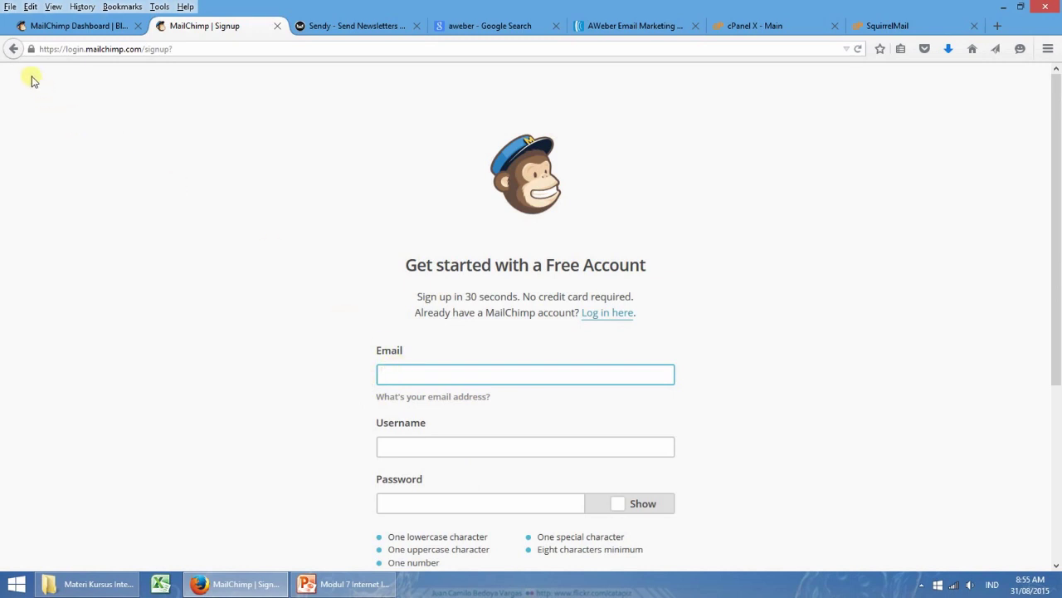
left_click(13, 49)
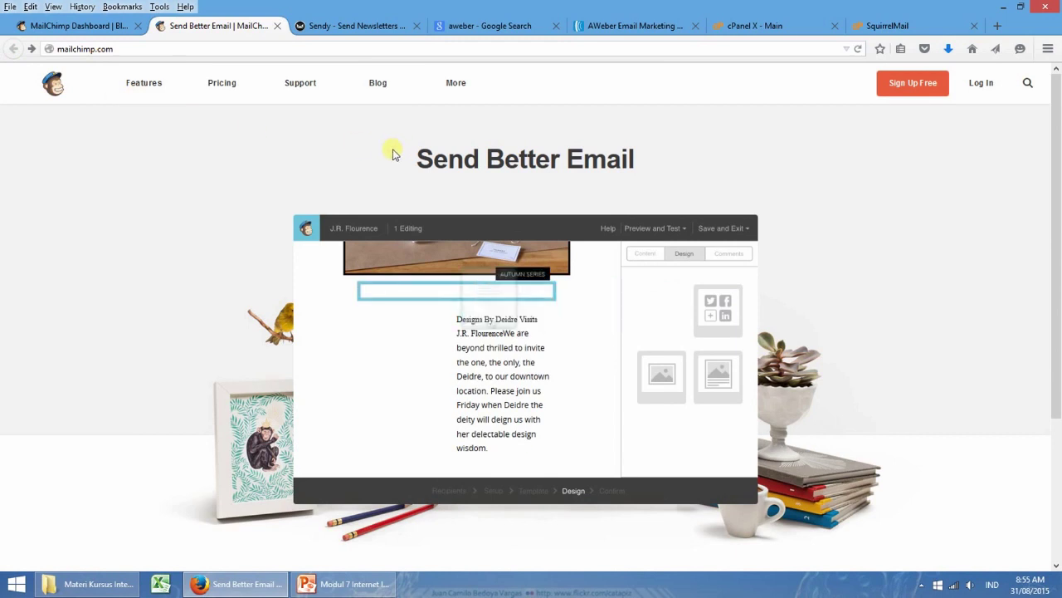
left_click(917, 90)
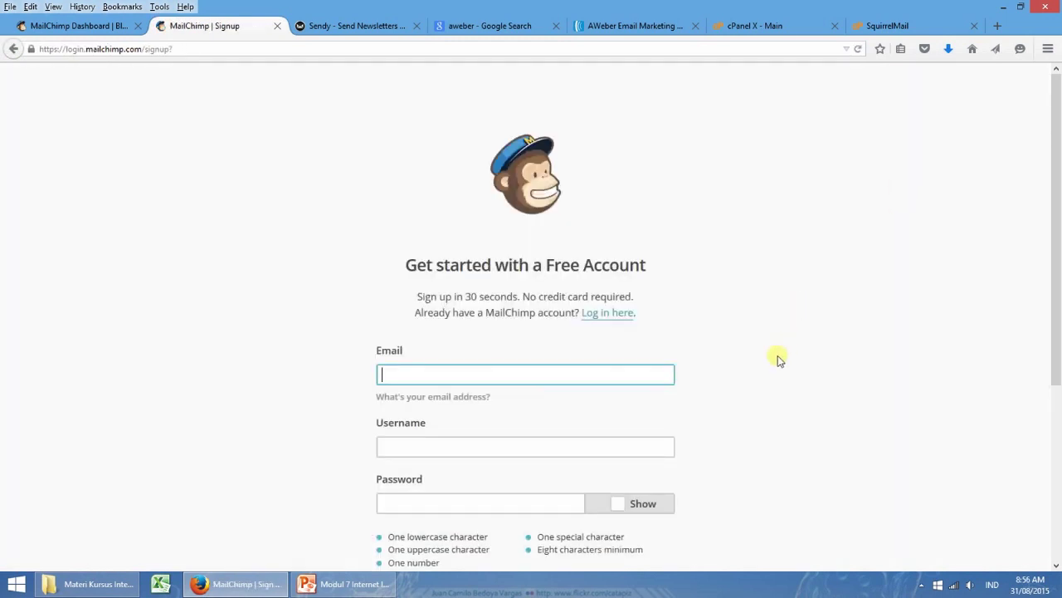
scroll(779, 359, "down", 2)
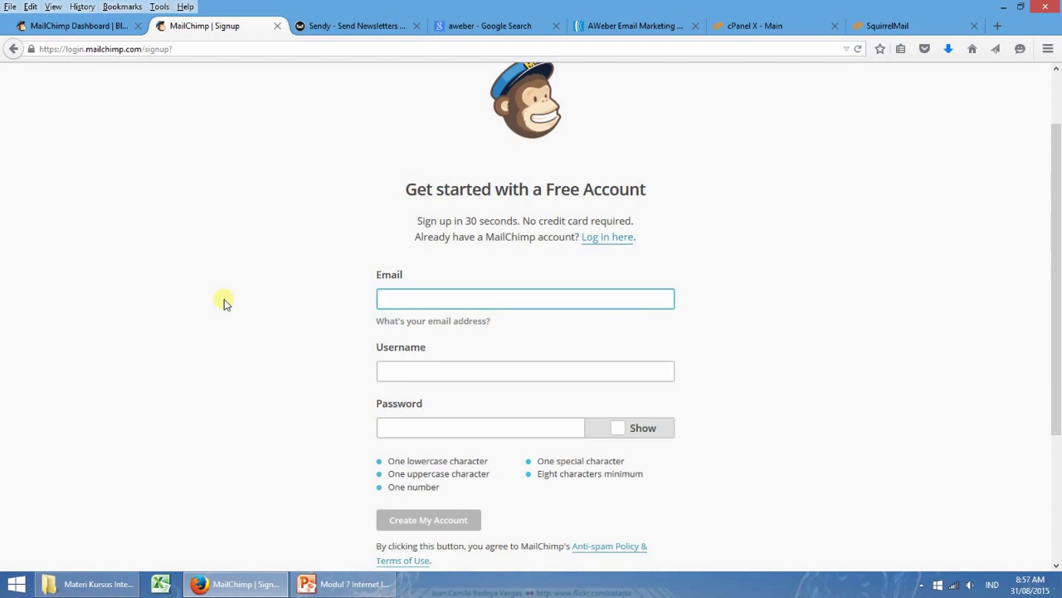
- Switch to the account dashboard and start creating a new subscriber list
left_click(83, 33)
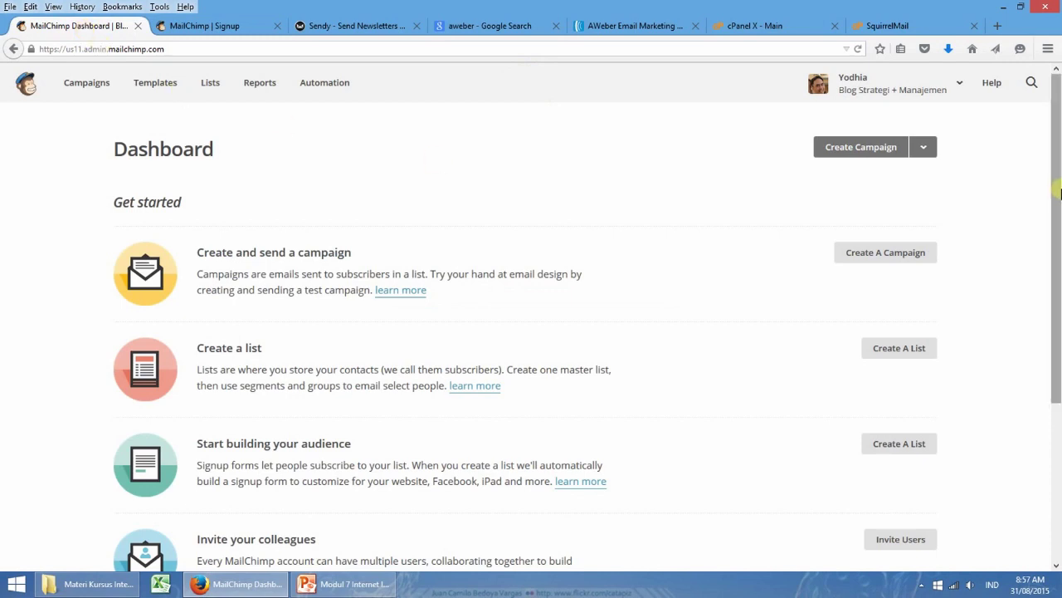
left_click_drag(1057, 191, 1057, 205)
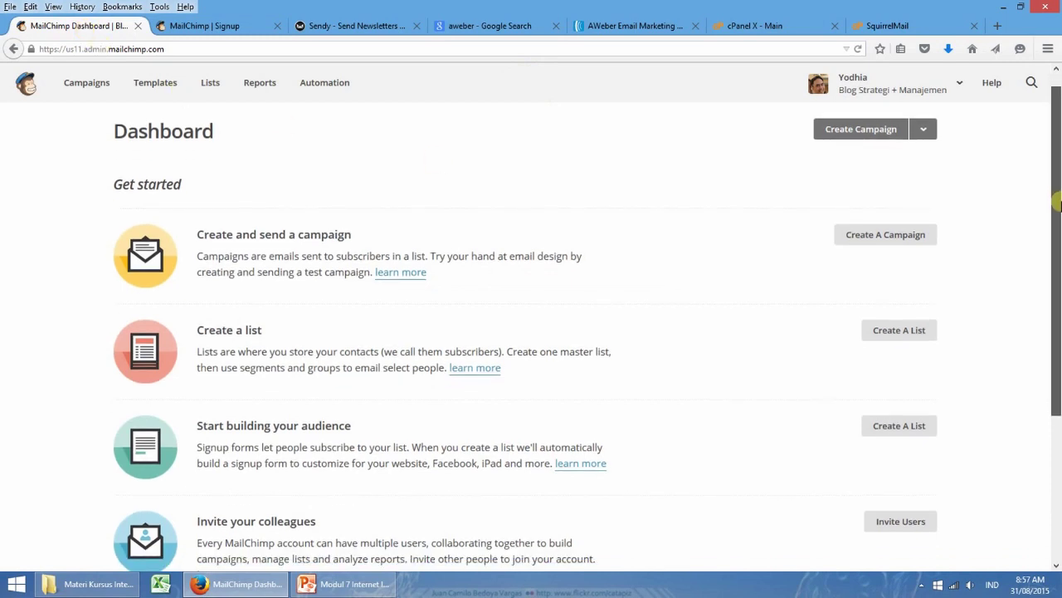
mouse_move(1057, 203)
left_mouse_down()
mouse_move(1057, 245)
mouse_move(1057, 220)
left_mouse_up()
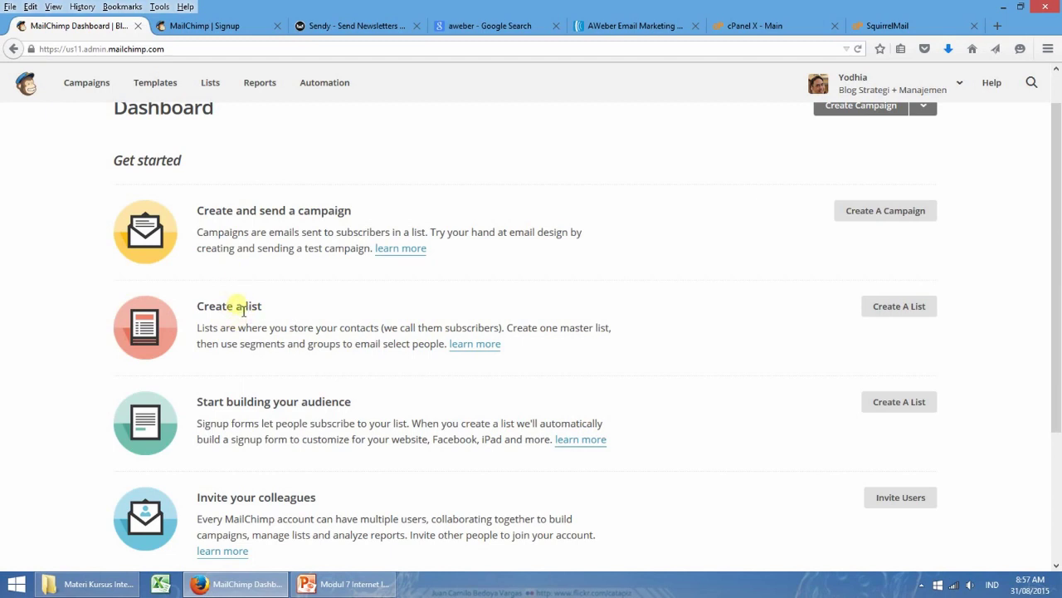
left_click(899, 311)
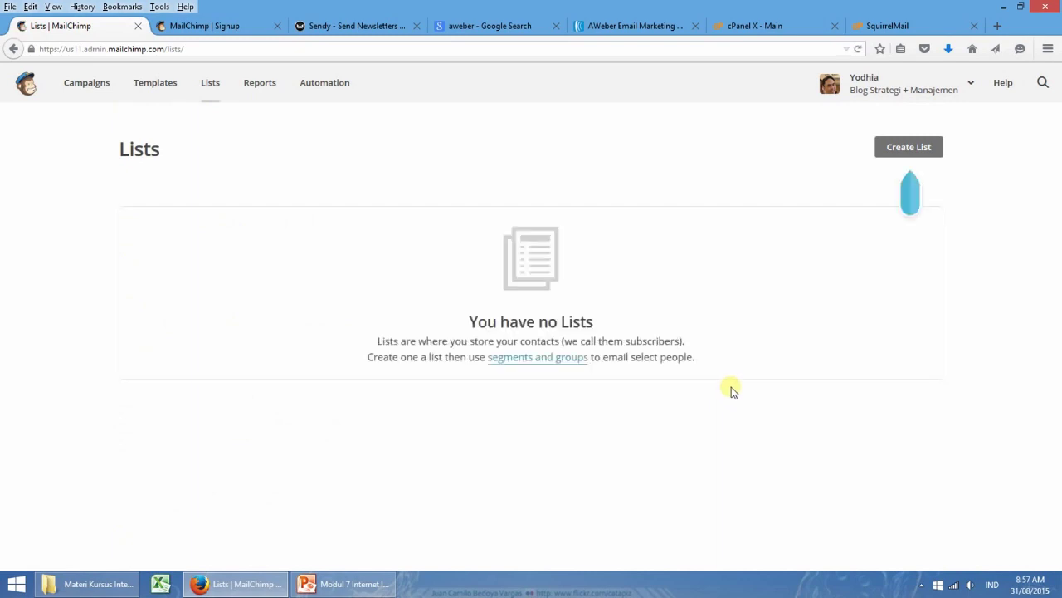
left_click(911, 149)
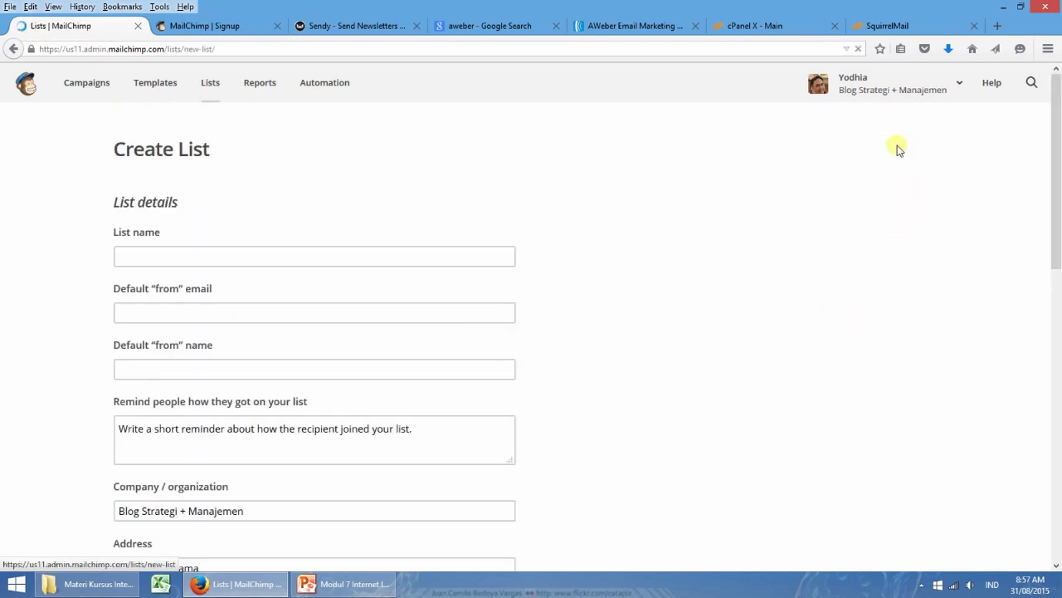
- Name the new list "Data Pelanggan EMAIL"
left_click(354, 263)
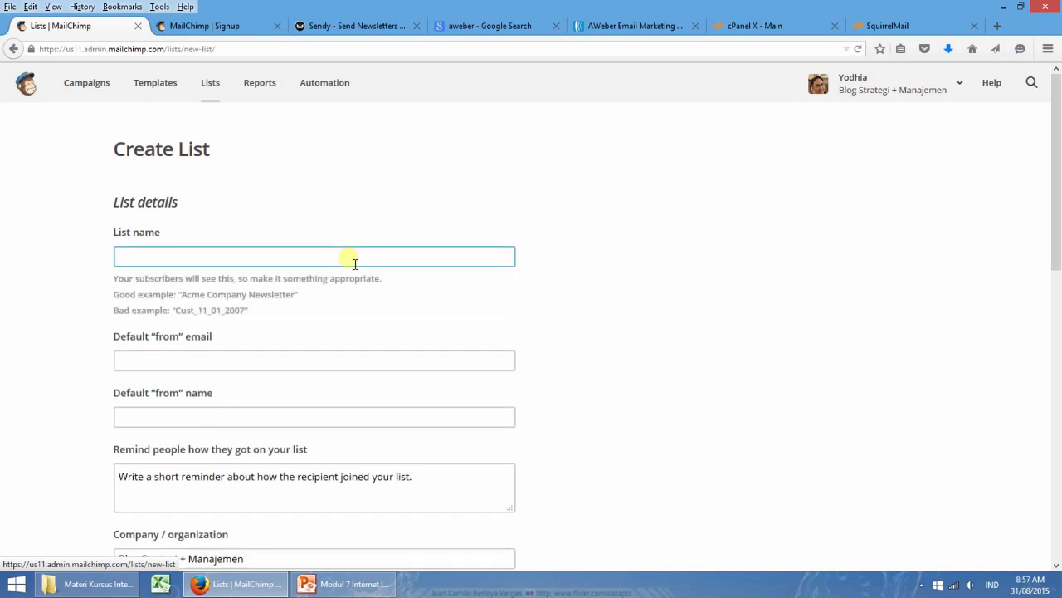
type("Data")
key("BackSpace")
key("BackSpace")
key("BackSpace")
type("at")
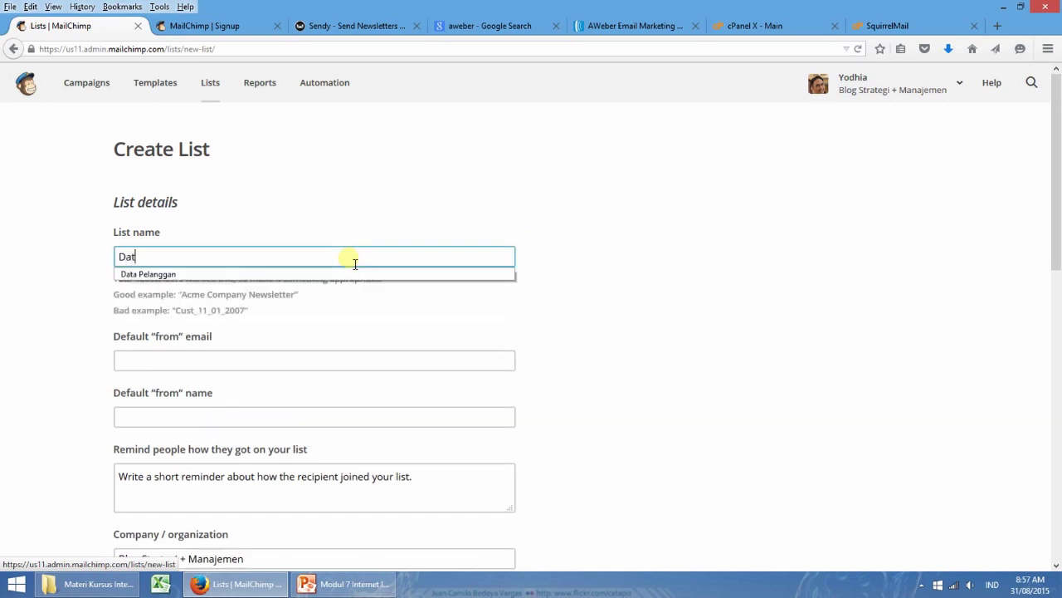
type("a Pelanggan EMAIL")
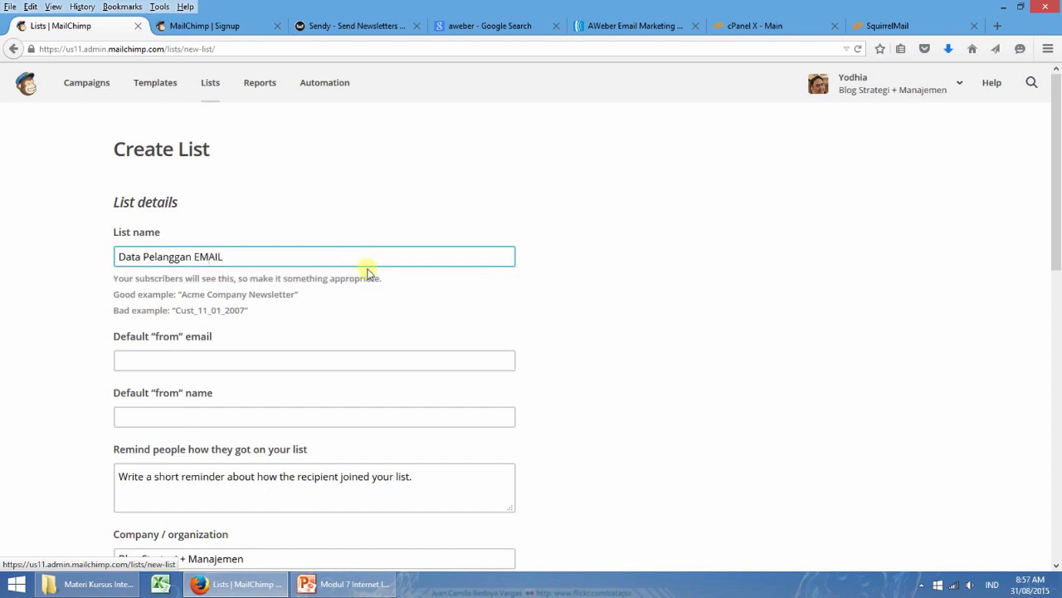
- Fill in the list's default "from" email with the sender's e-mail address
scroll(382, 276, "down", 2)
left_click(351, 287)
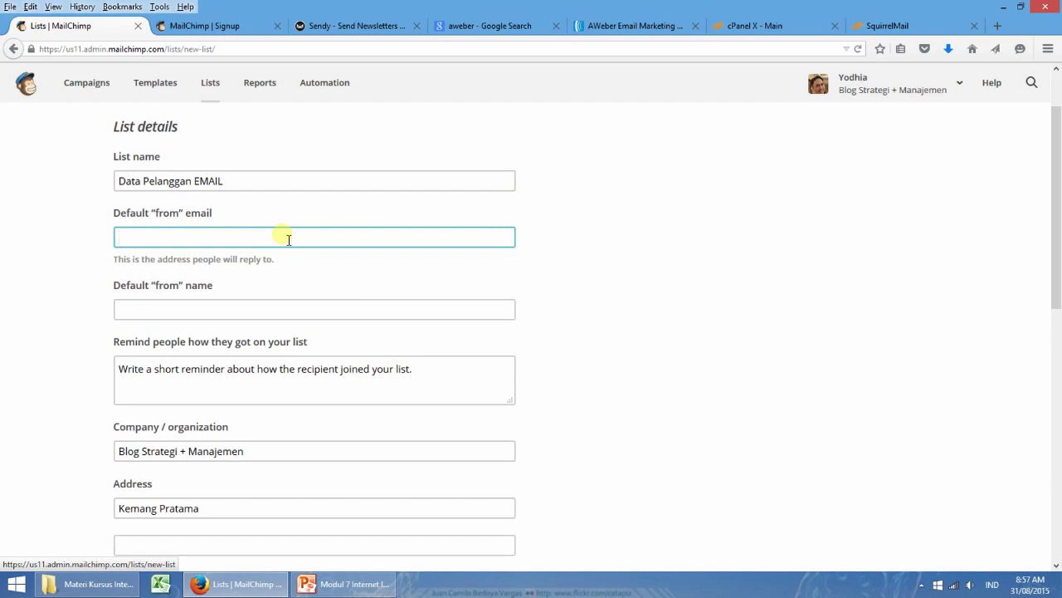
type("a")
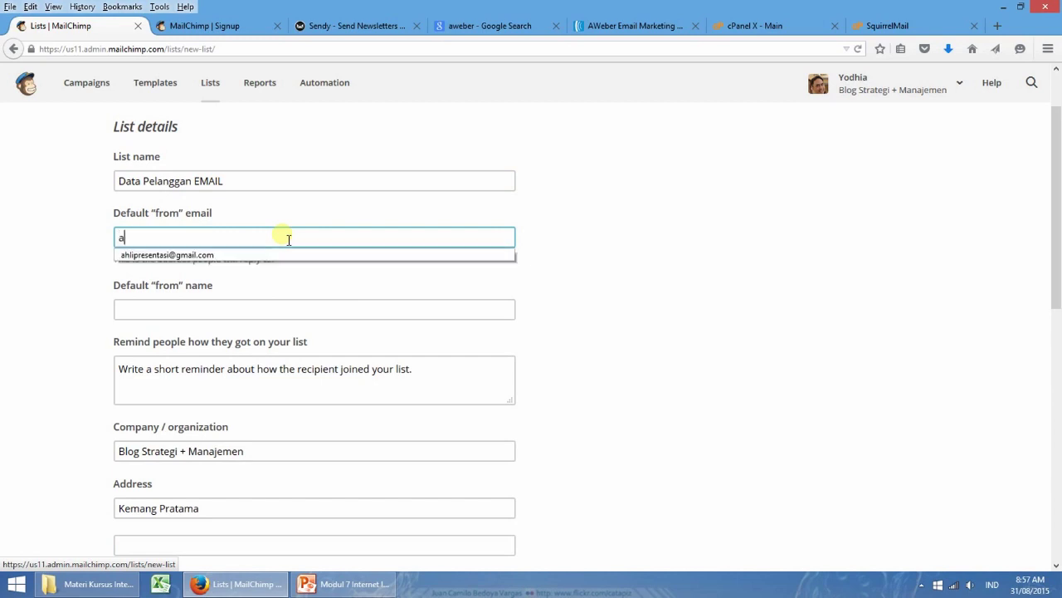
type("hlip[")
key("BackSpace")
left_click(252, 256)
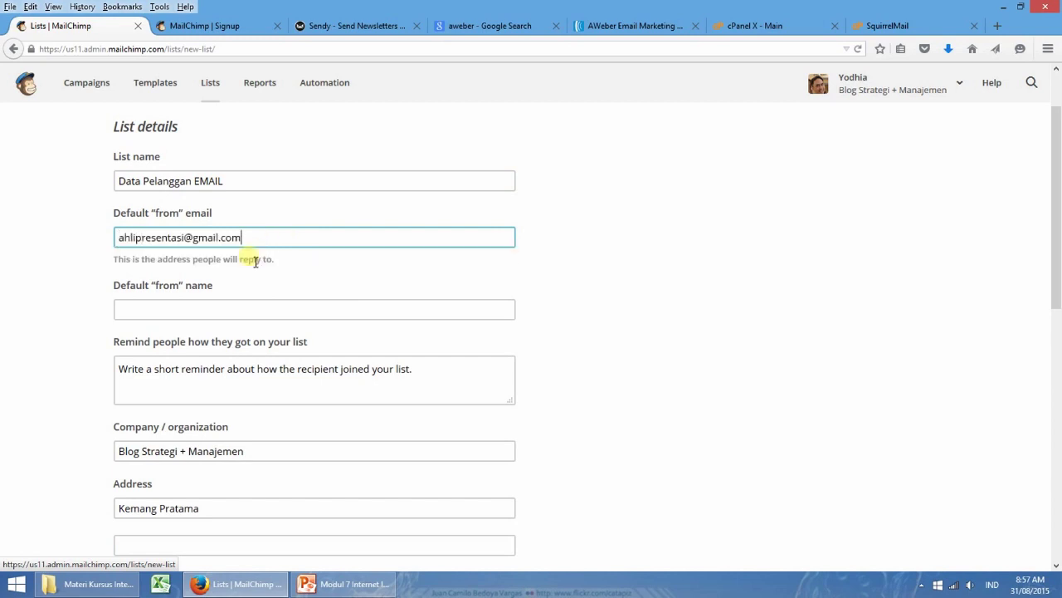
- Set the list's default "from" name to "Blog Strategi + Manajemen"
left_click(269, 313)
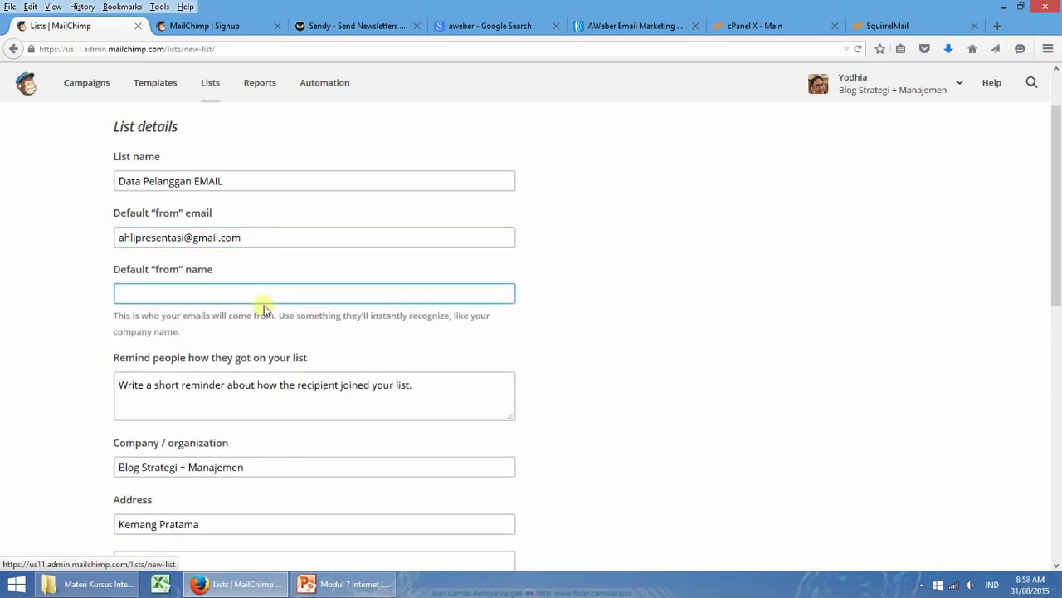
type("Blog")
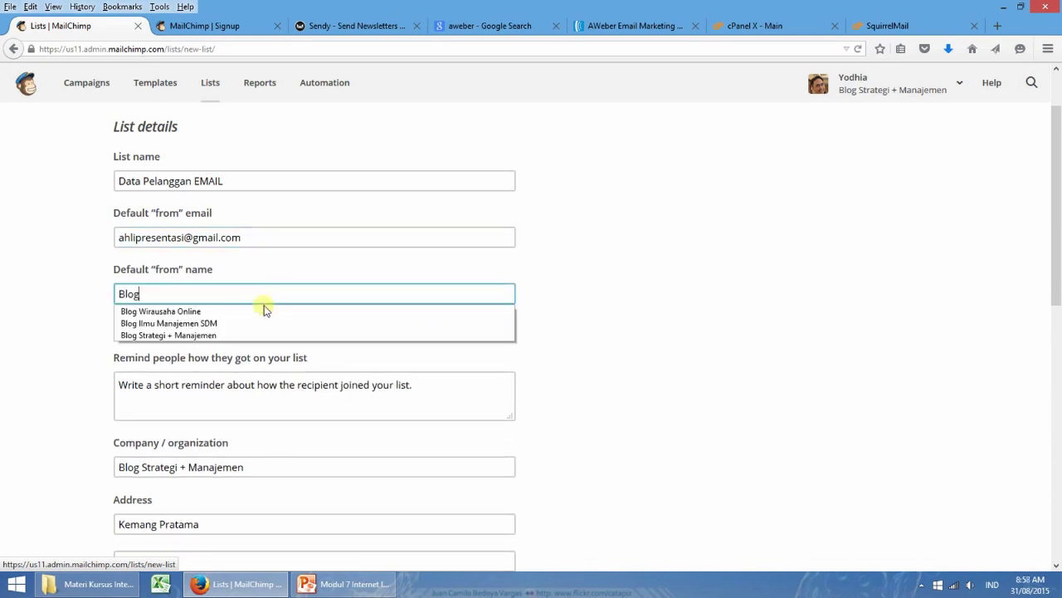
left_click(258, 333)
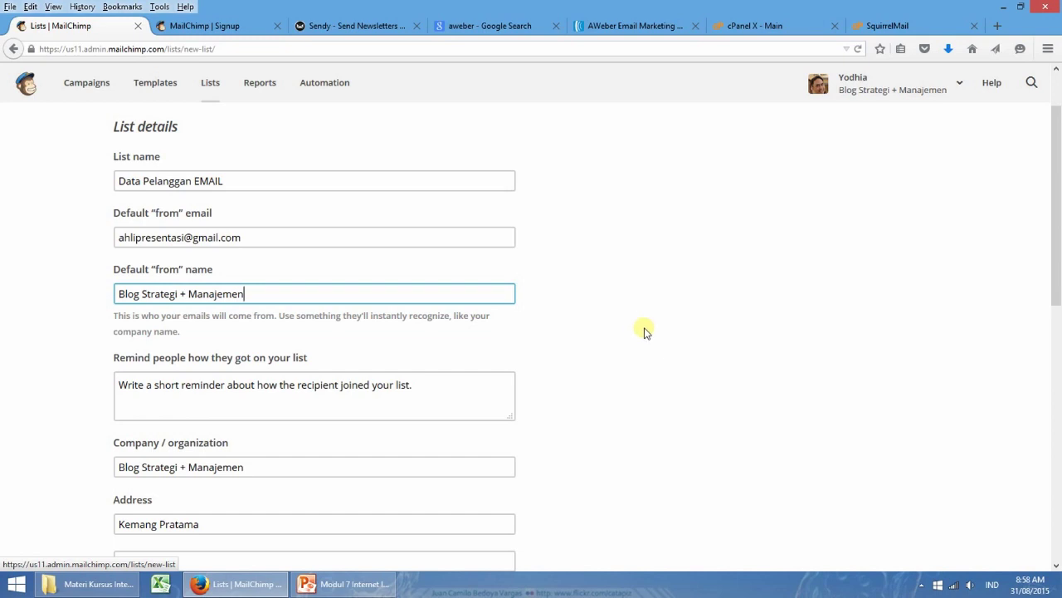
- Set the list's subscription reminder to "Hallo, Anda beberapa waktu lalu sudah mendaftar sebagai pelanggan email Blog Strategi + Manajemen"
left_click(436, 387)
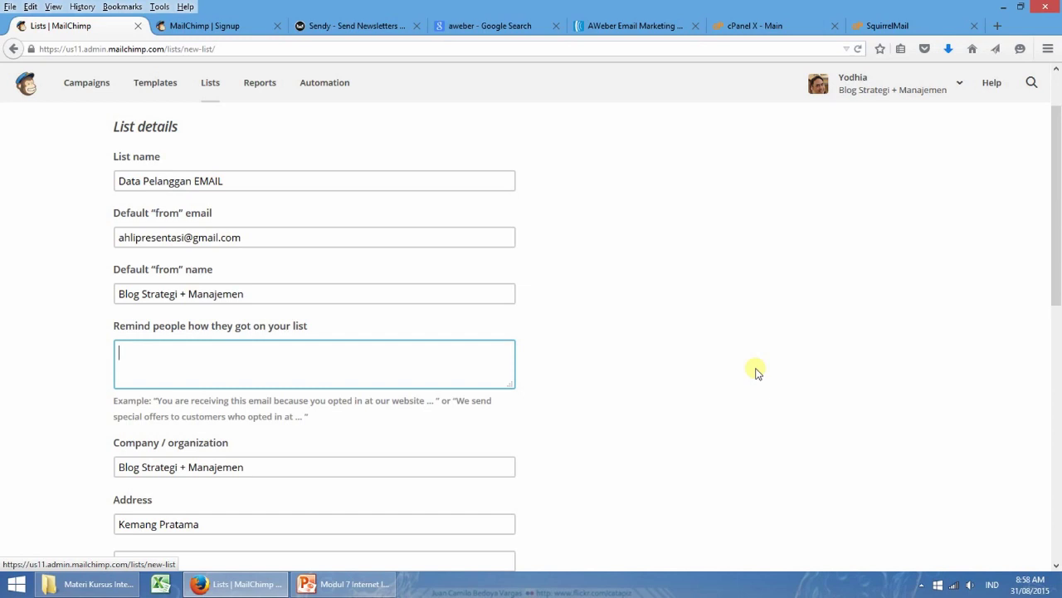
type("Hallo, Anda beberapa waktu l")
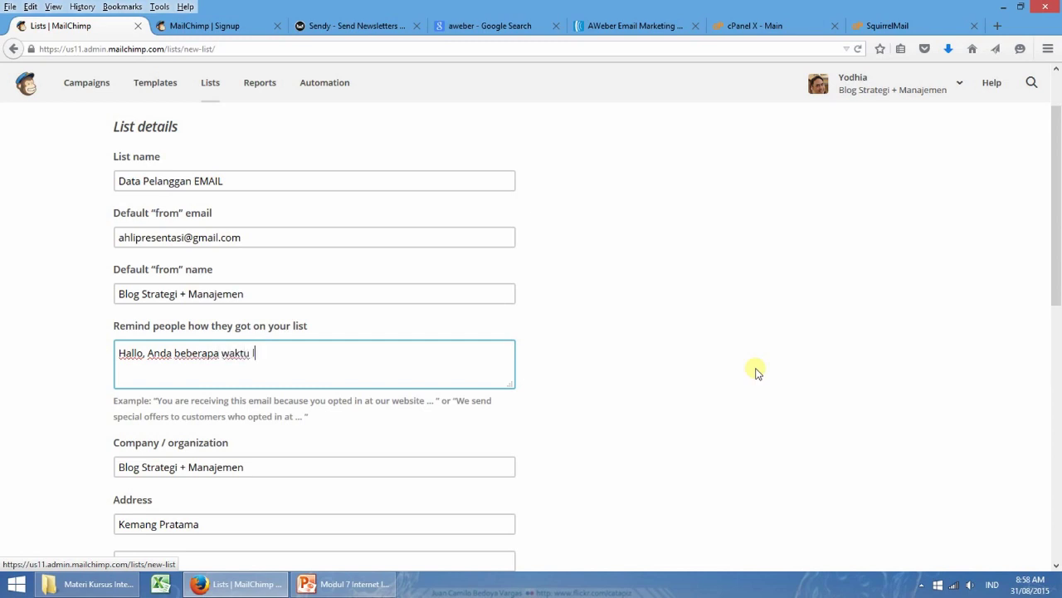
type("alu sudah mendaftar sebagai ")
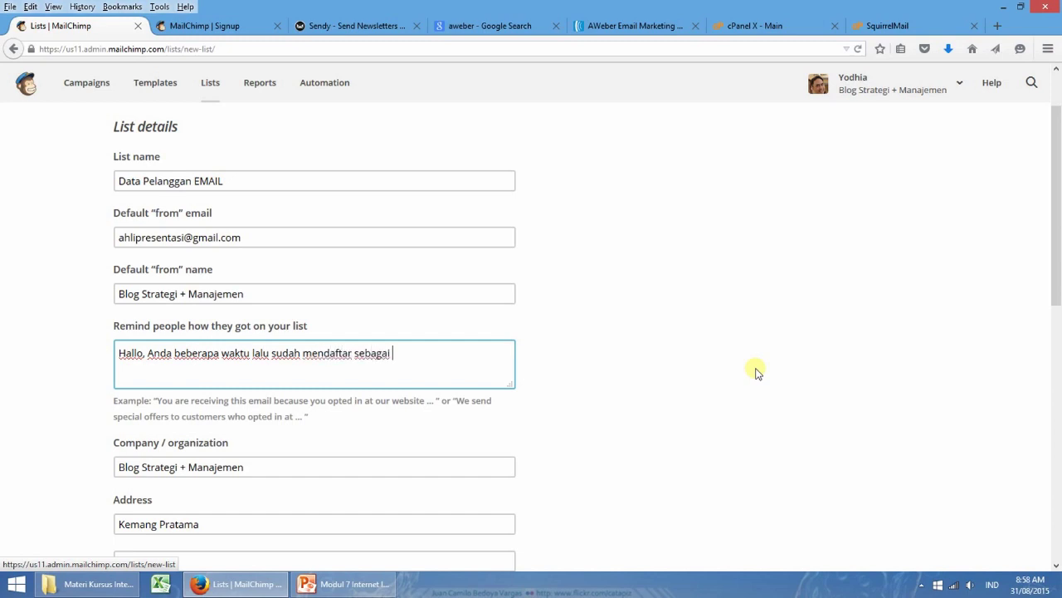
type("pelanggan email Blog ")
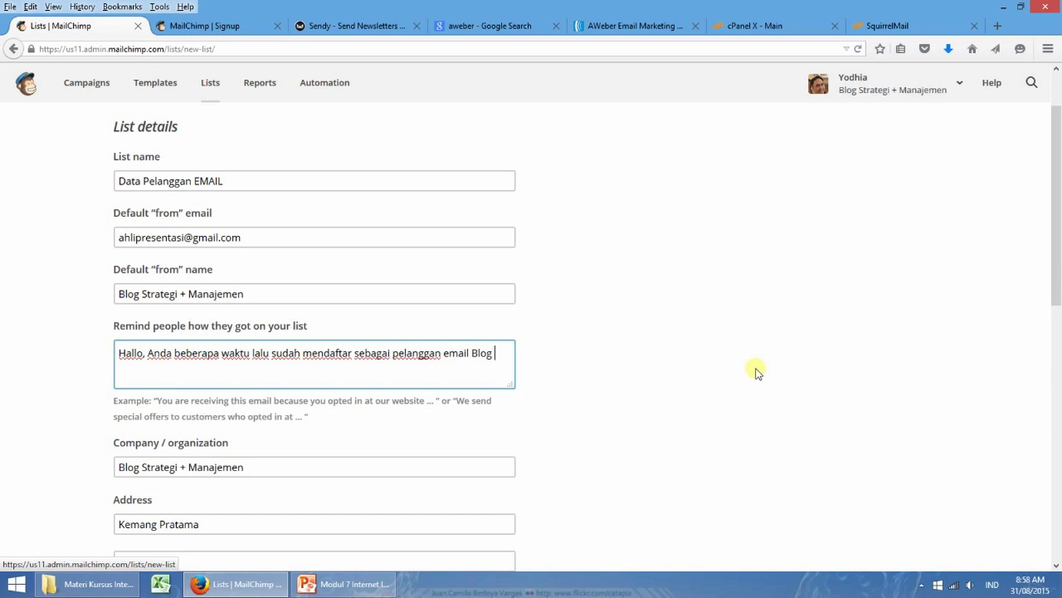
type("Strategi + Manajemen")
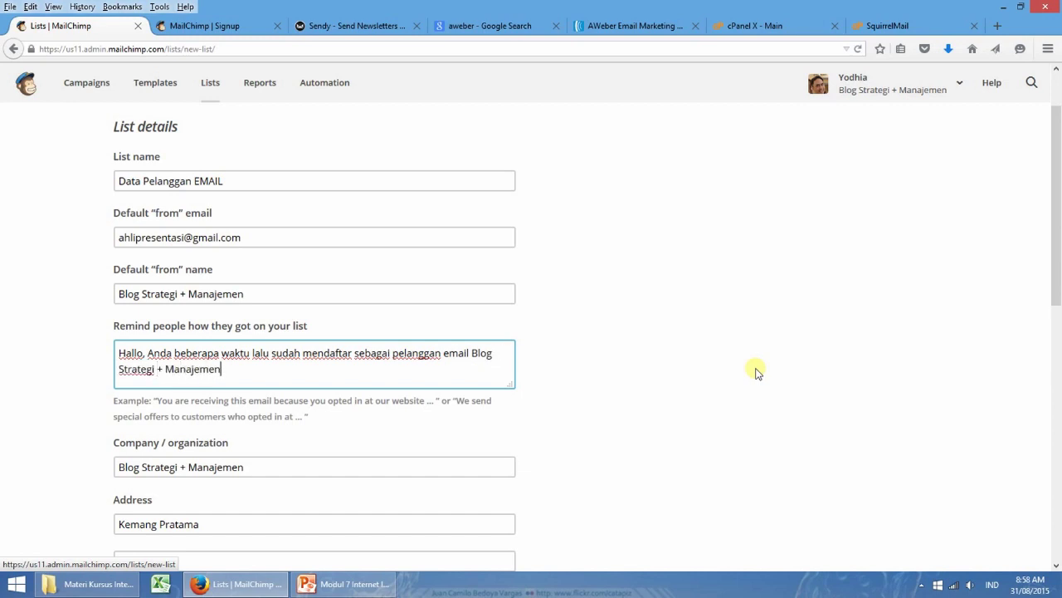
- Review the company, address and notification details of the new list, and save it
scroll(755, 371, "down", 2)
scroll(756, 371, "down", 2)
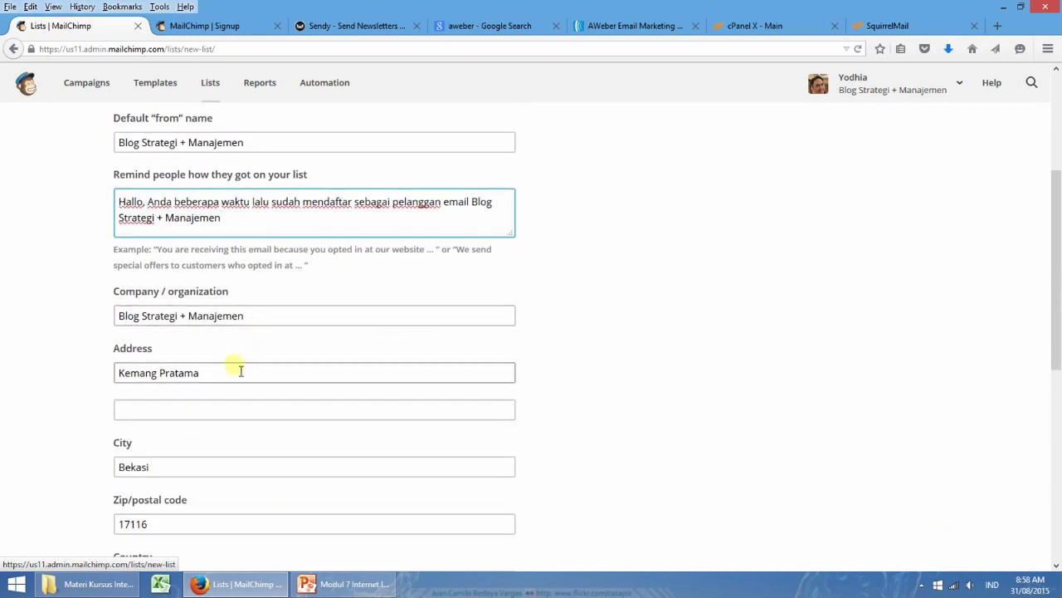
scroll(215, 386, "down", 2)
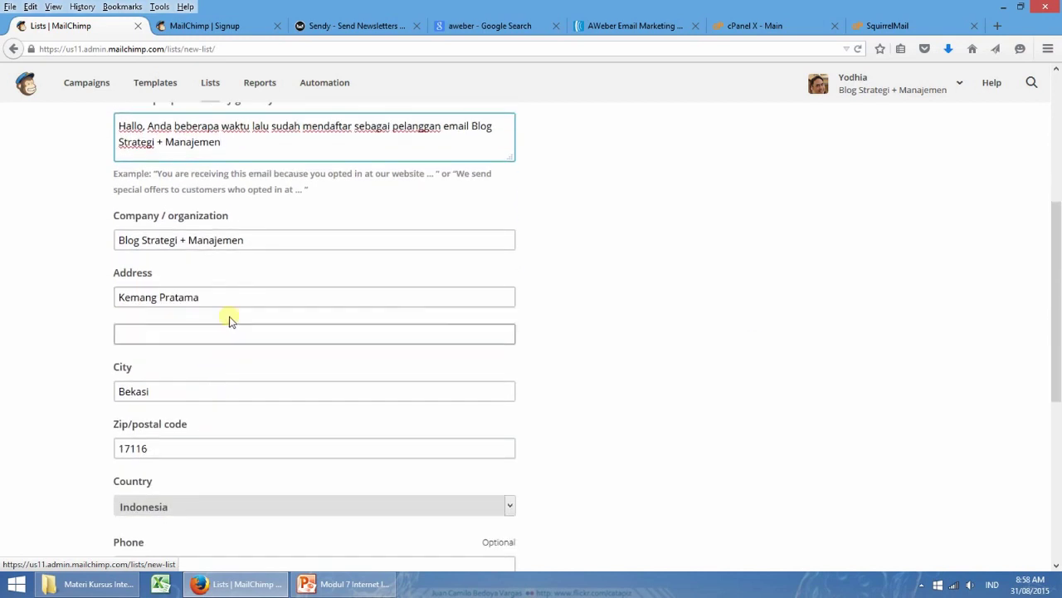
scroll(238, 334, "down", 5)
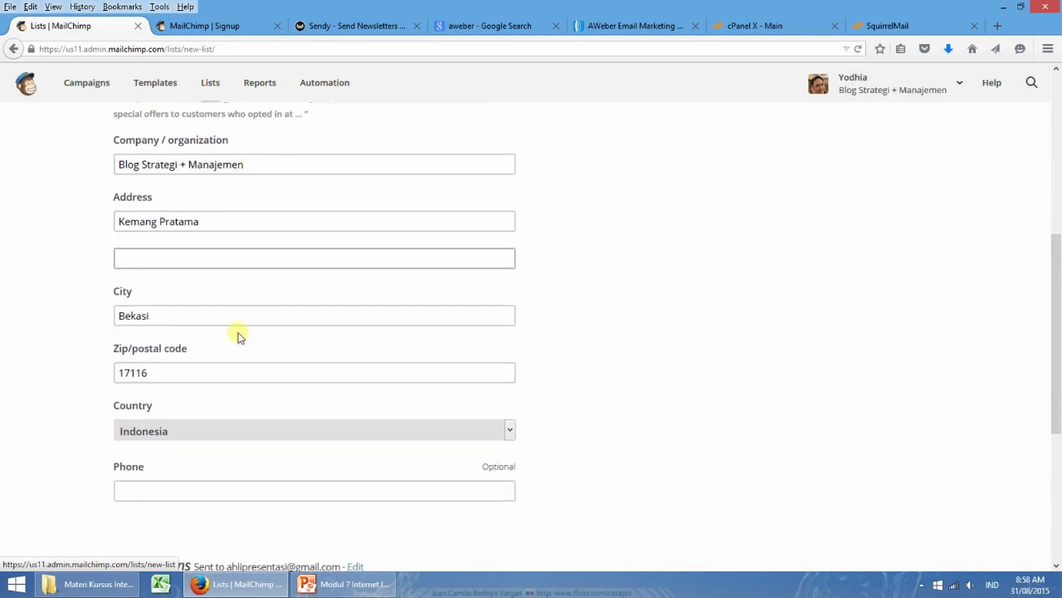
scroll(263, 348, "down", 3)
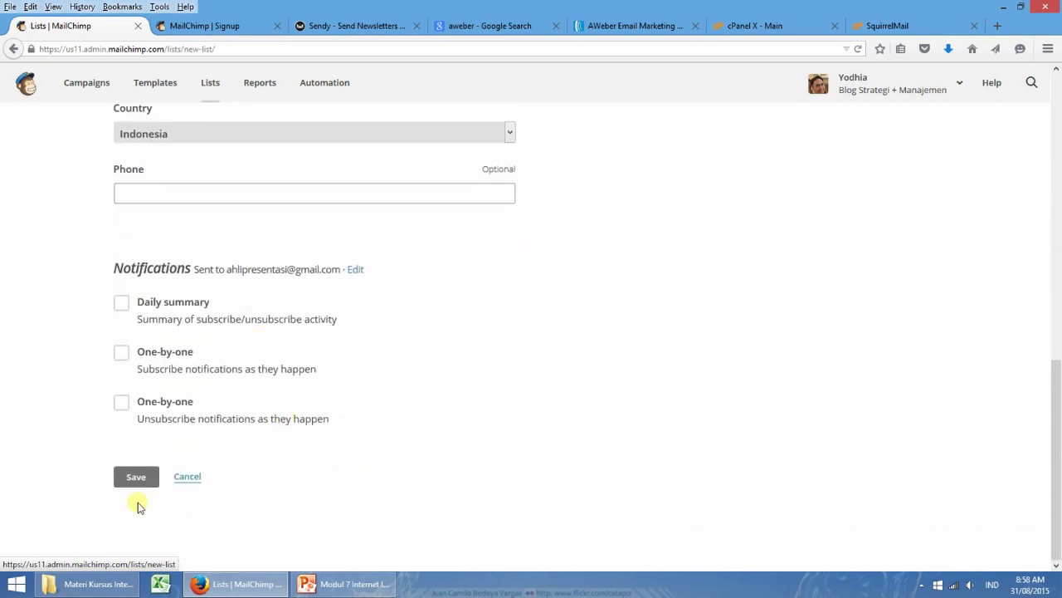
left_click_drag(1054, 427, 1056, 146)
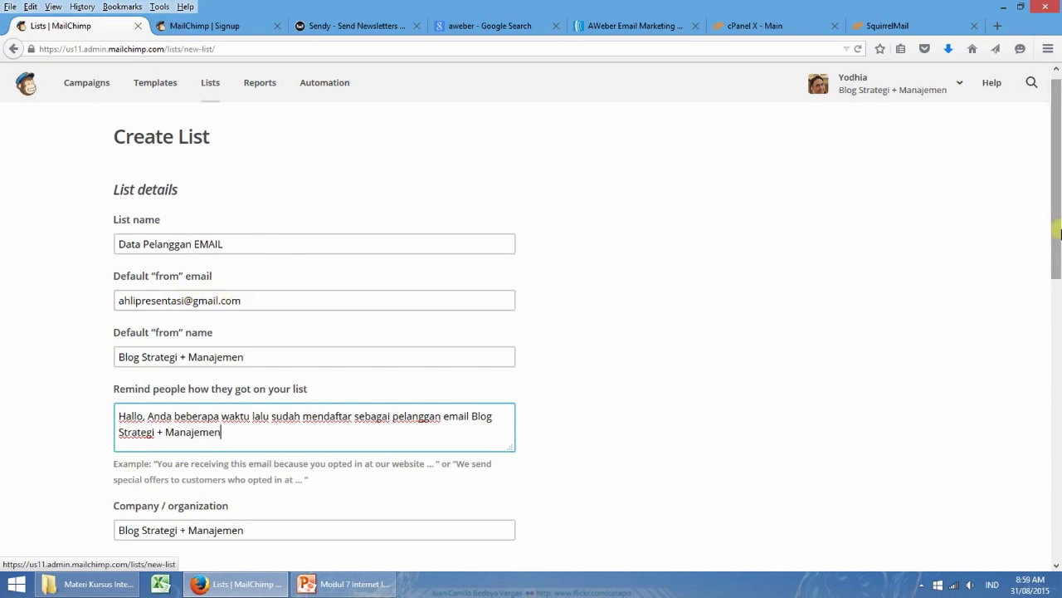
scroll(1059, 255, "down", 2)
left_click_drag(1059, 256, 1055, 490)
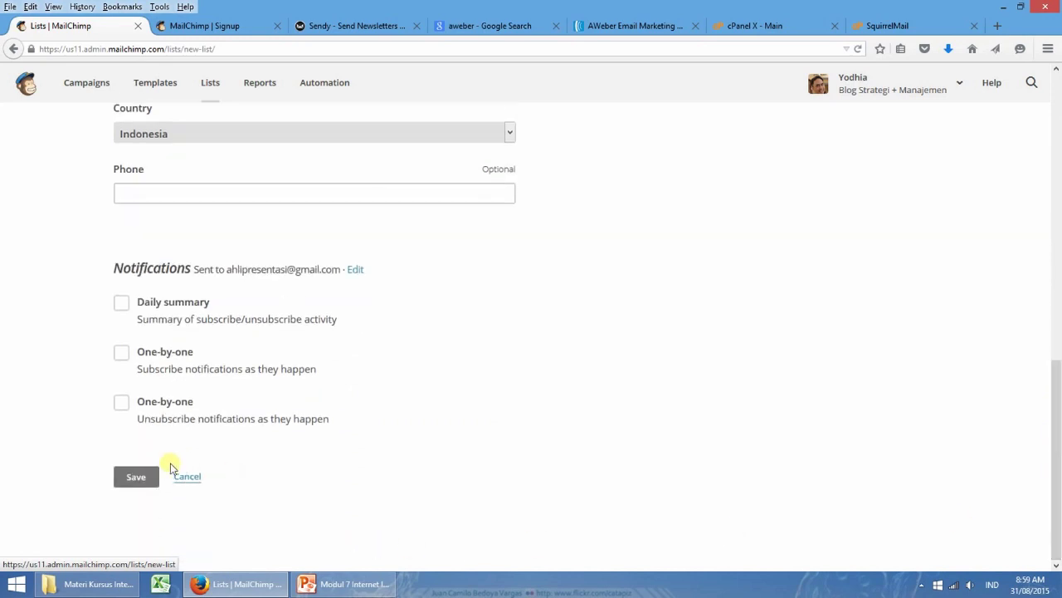
left_click(135, 477)
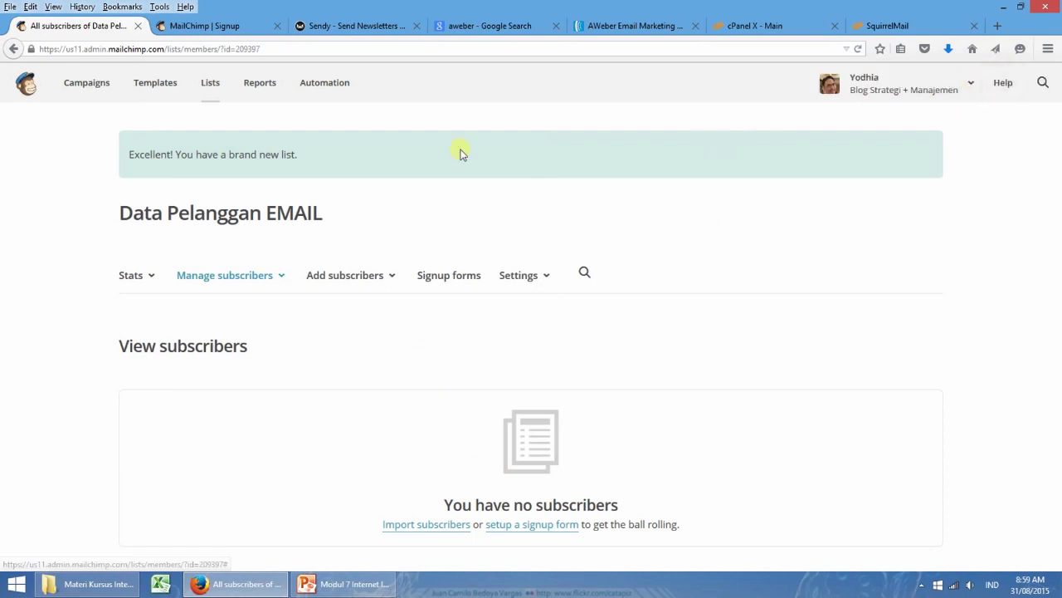
- View the Data Pelanggan EMAIL list's subscribers page and the dashboard, and return to the Lists overview
left_click(217, 88)
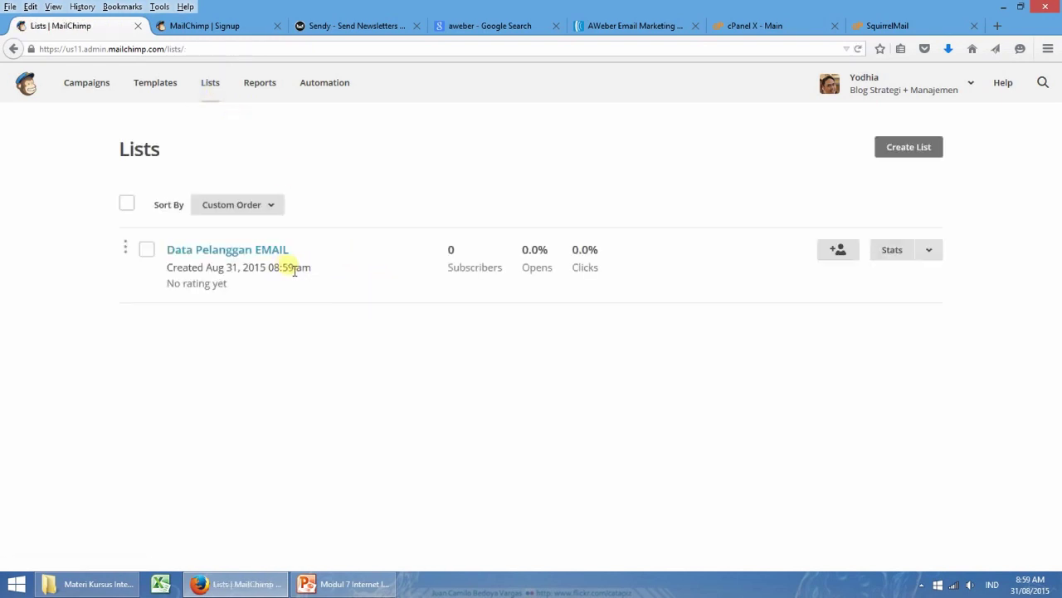
left_click(279, 251)
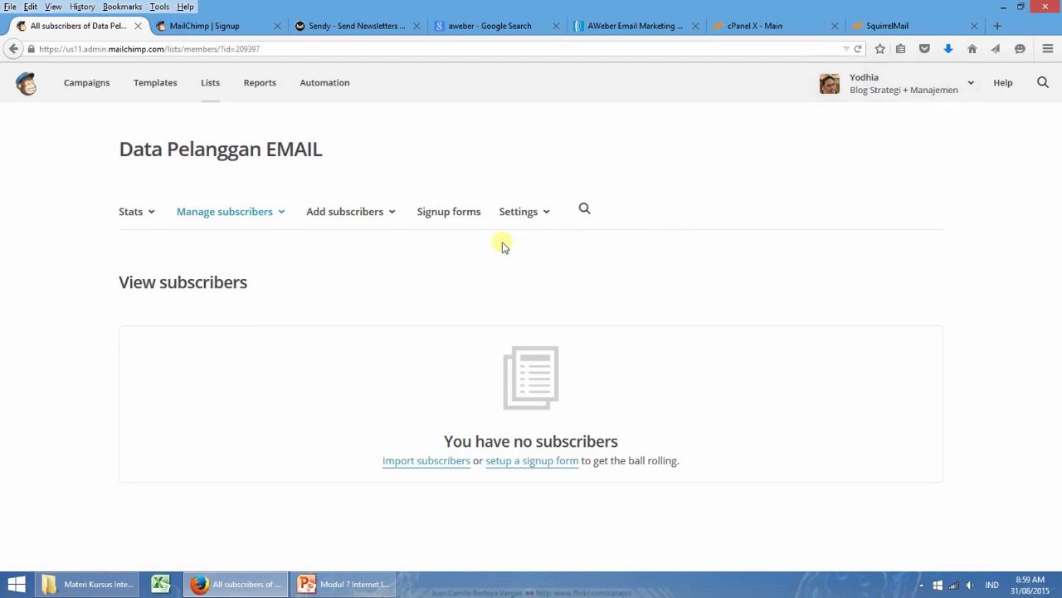
left_click(36, 88)
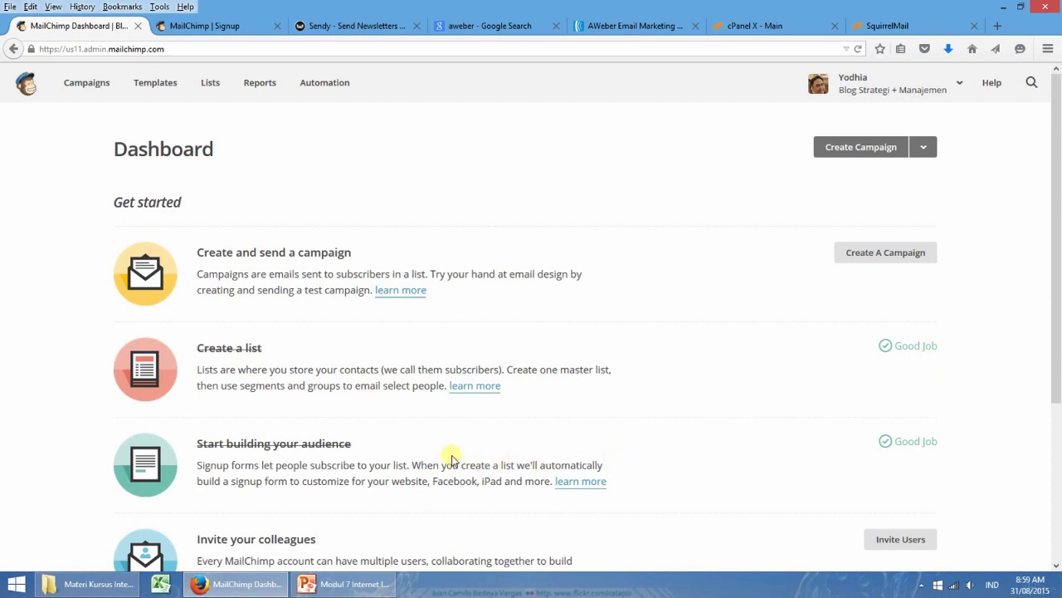
left_click(211, 88)
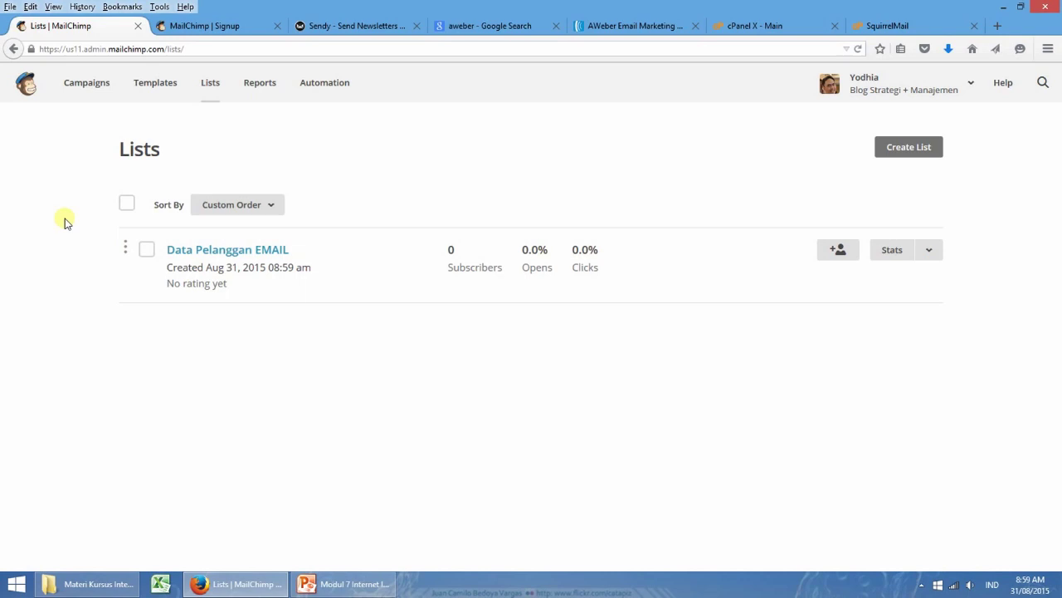
- Look over the signup form options of the Data Pelanggan EMAIL list and return to the Lists overview by way of the dashboard
left_click(229, 253)
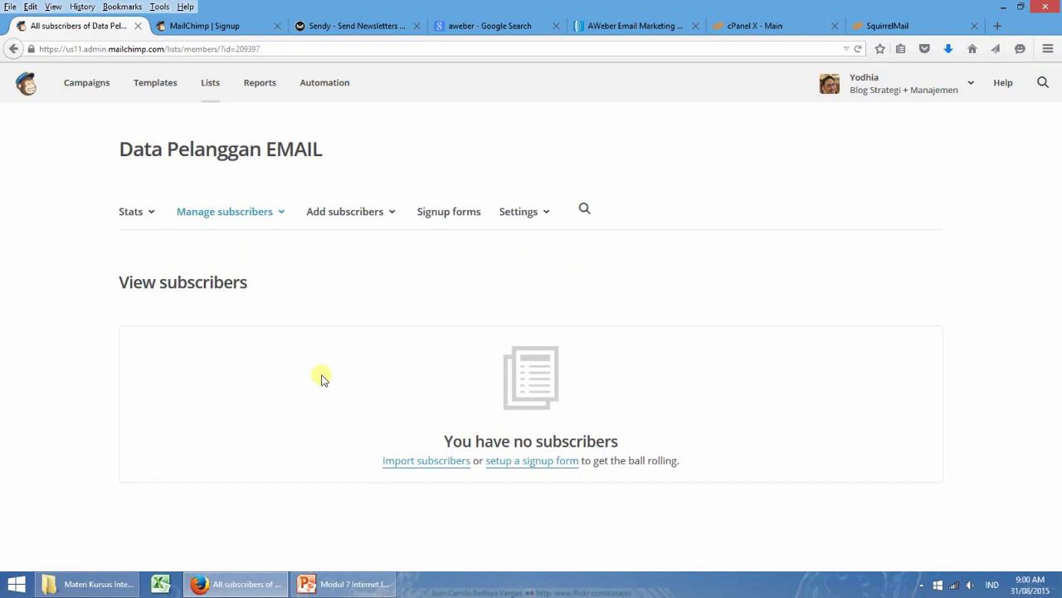
left_click(451, 212)
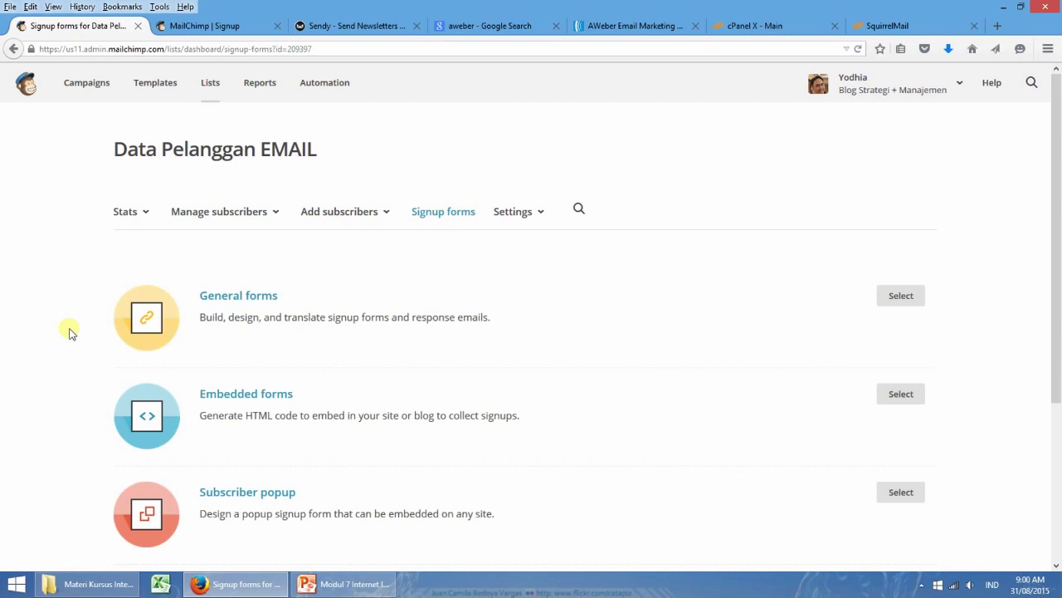
scroll(70, 332, "down", 2)
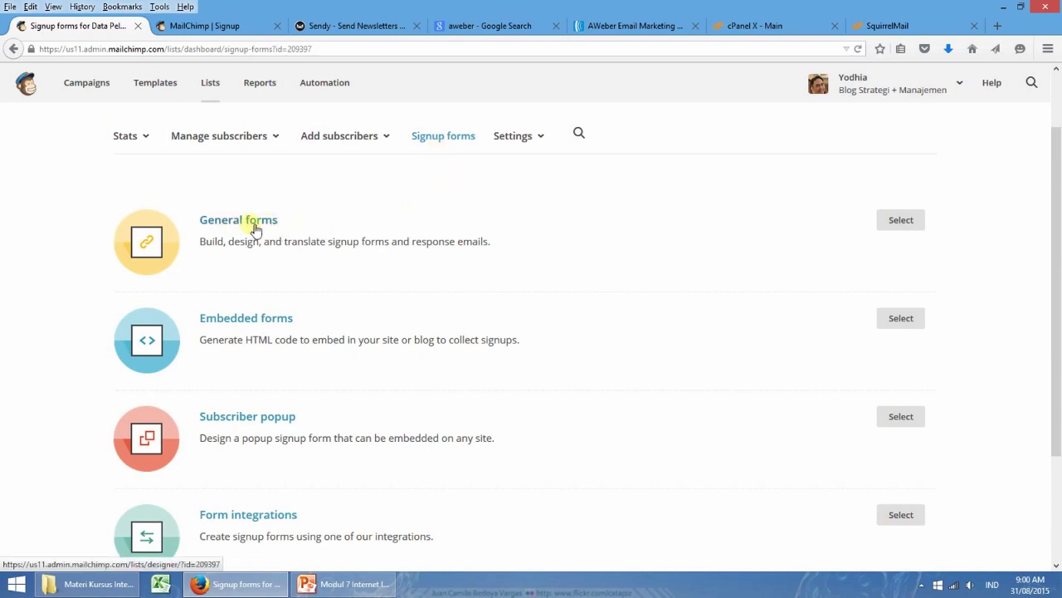
scroll(332, 219, "up", 2)
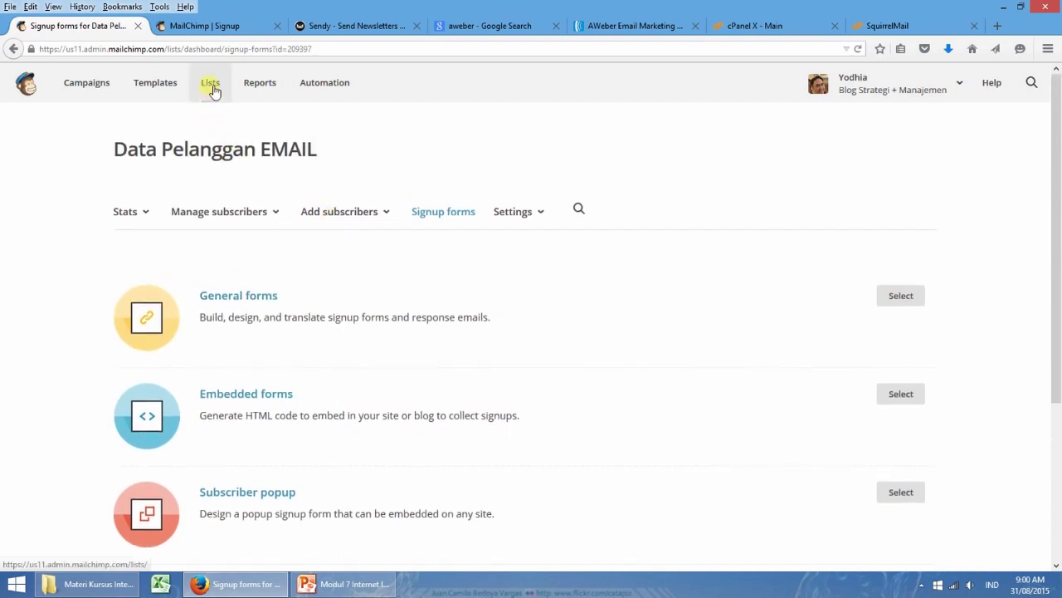
left_click(35, 93)
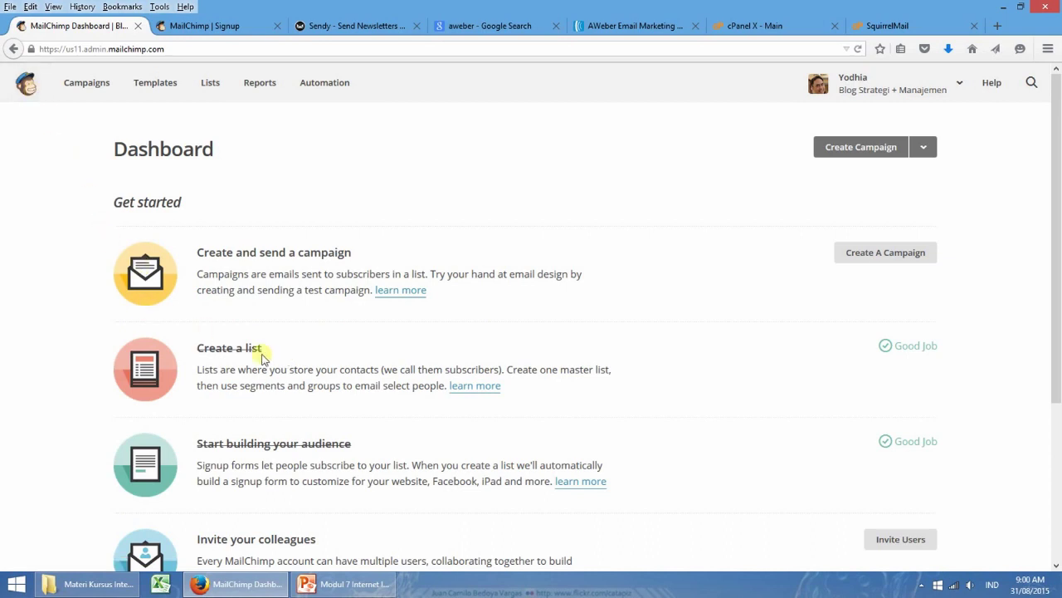
left_click(213, 83)
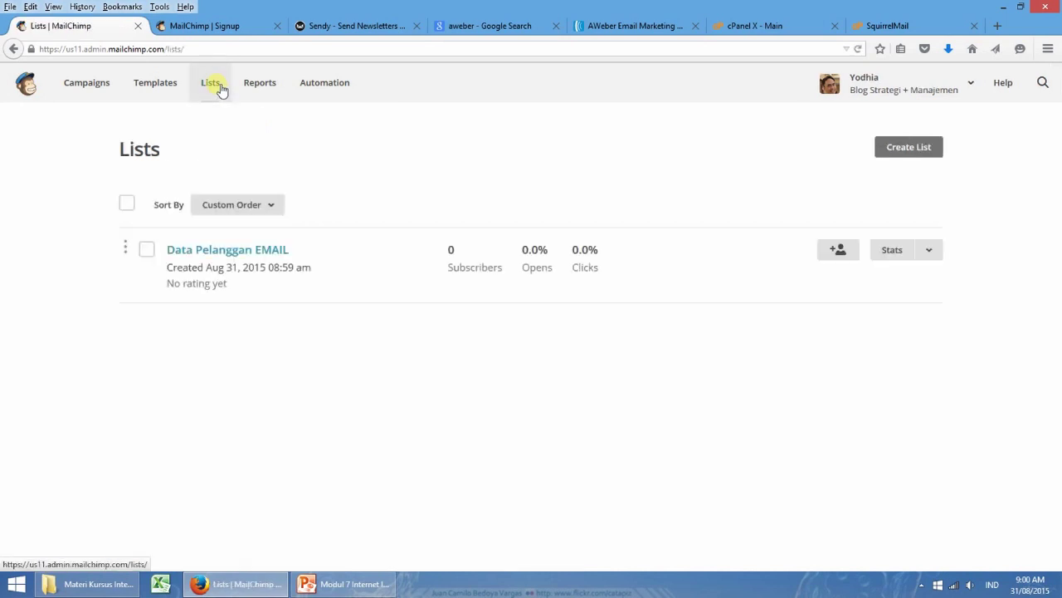
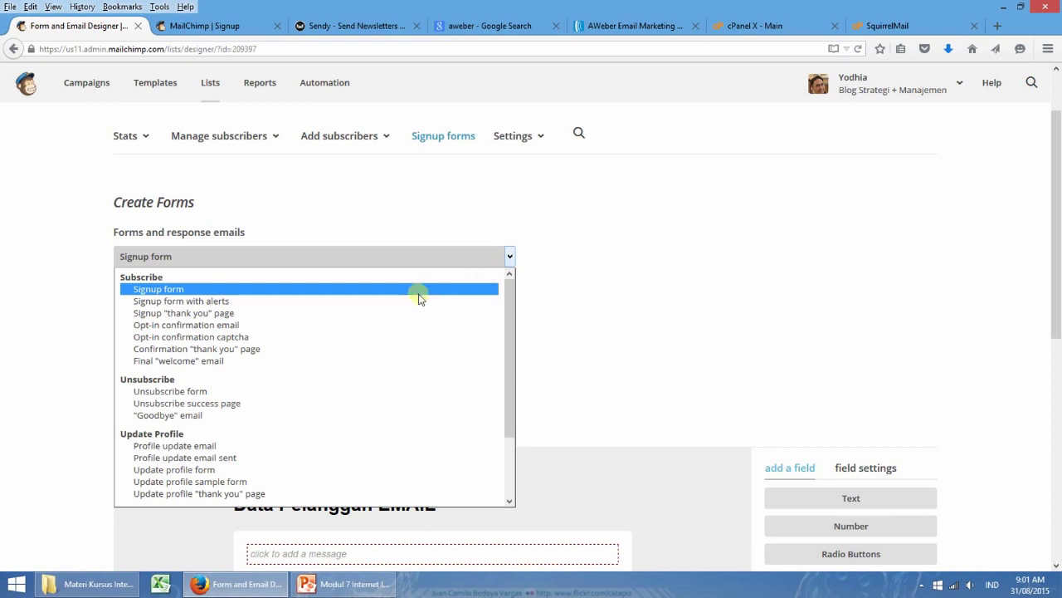
- Choose the Signup "thank you" page among the forms and response emails, and replace its heading with "Thank You"
left_click(241, 315)
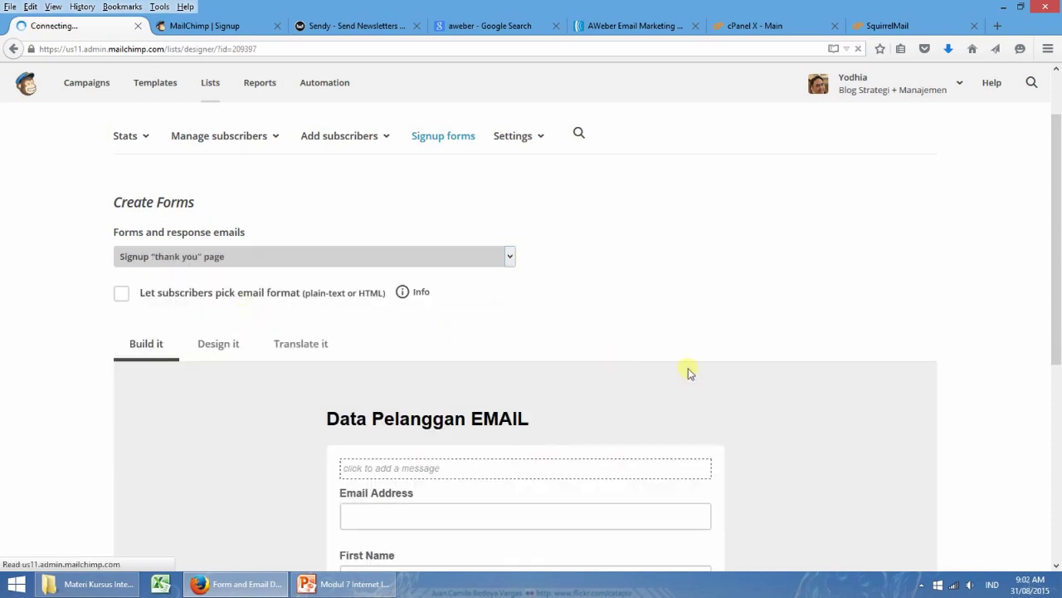
scroll(858, 441, "down", 3)
scroll(858, 440, "down", 3)
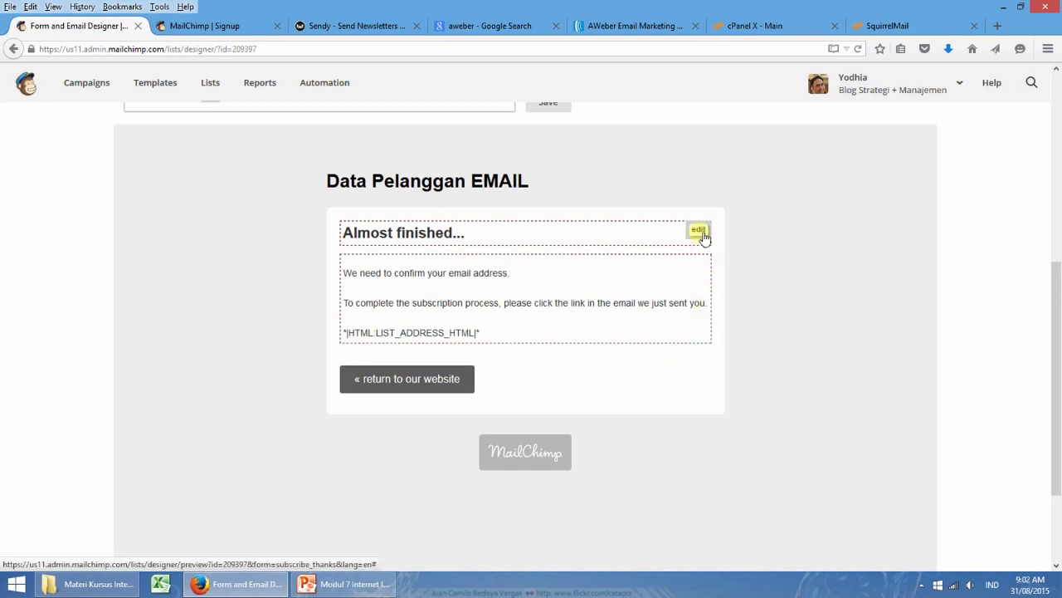
left_click(700, 231)
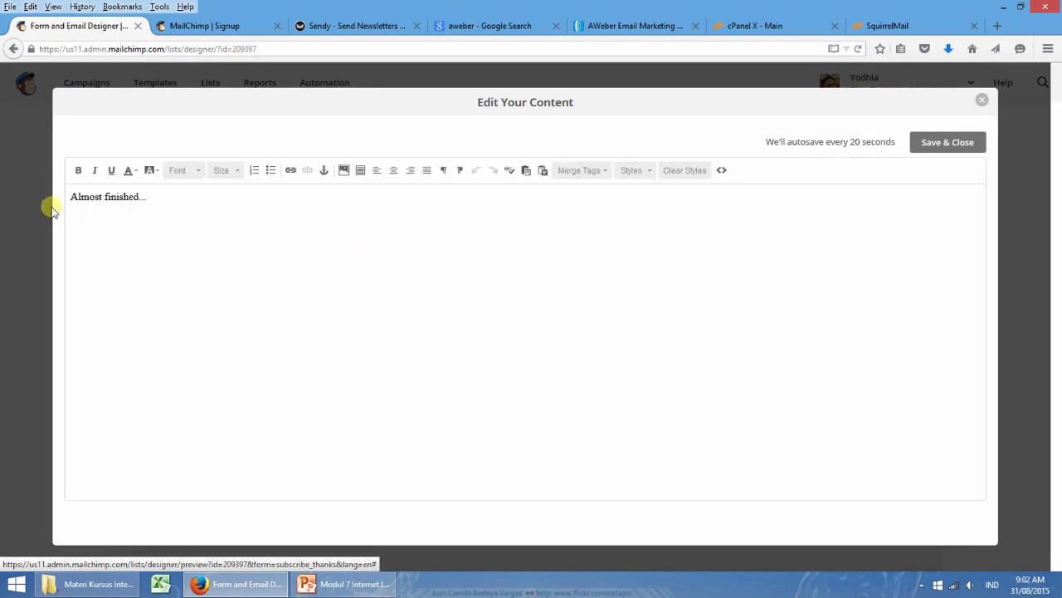
left_click_drag(66, 197, 233, 199)
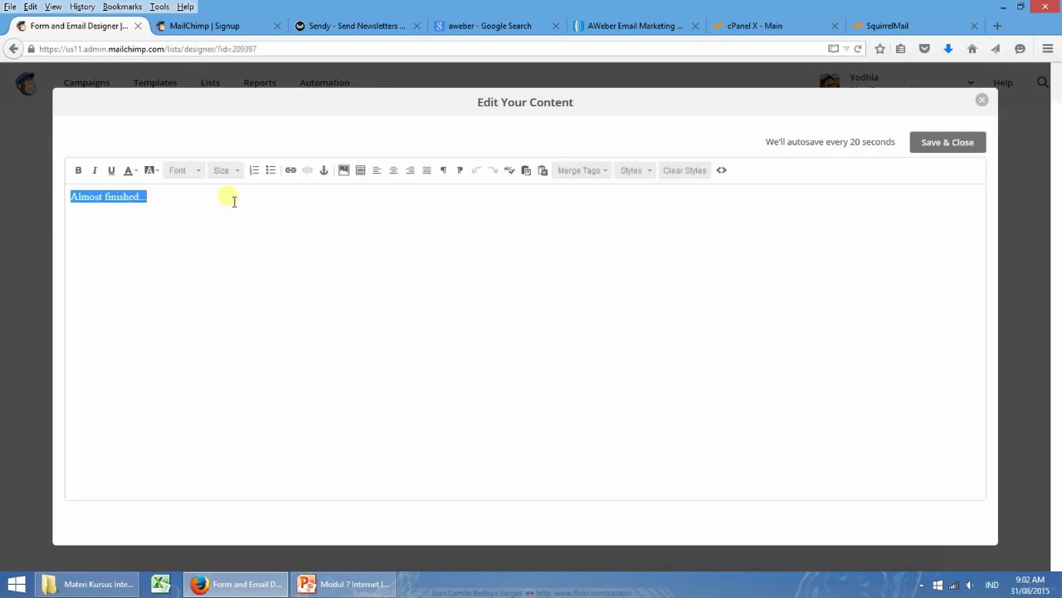
type("Thank Yo")
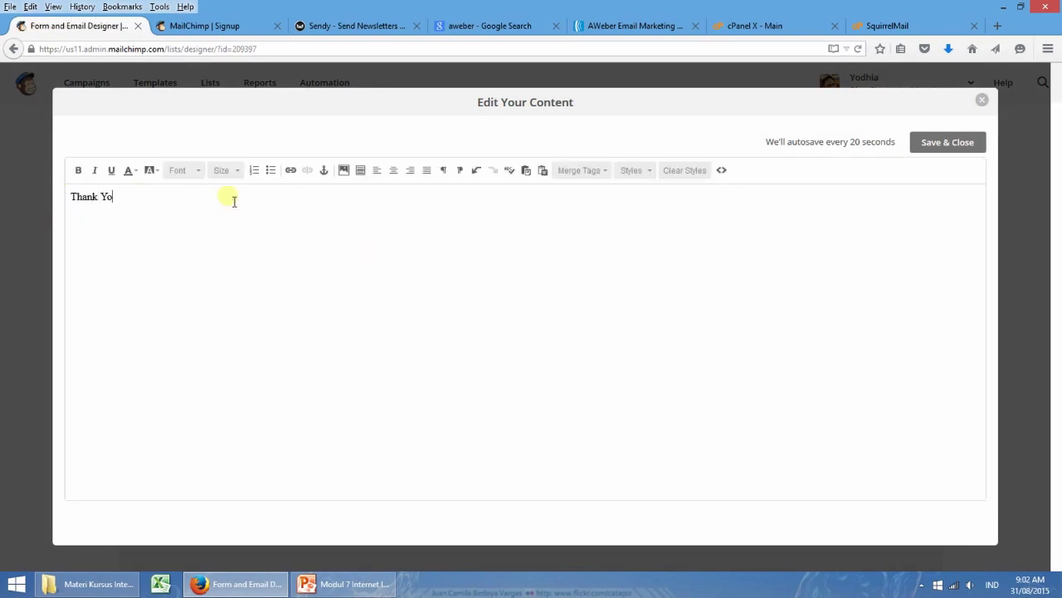
type("u")
left_click(938, 142)
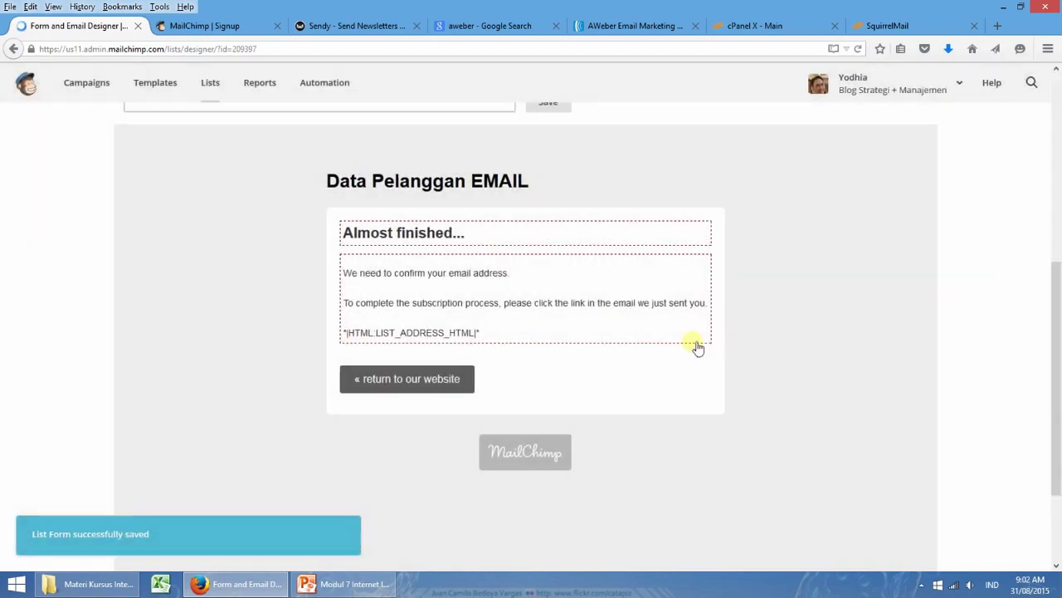
- Replace the thank-you page's body text with "Terima kasih sudah berkenan menjadi pelanggan dan mau mendownload 3 ebook gratis kami."
mouse_move(629, 284)
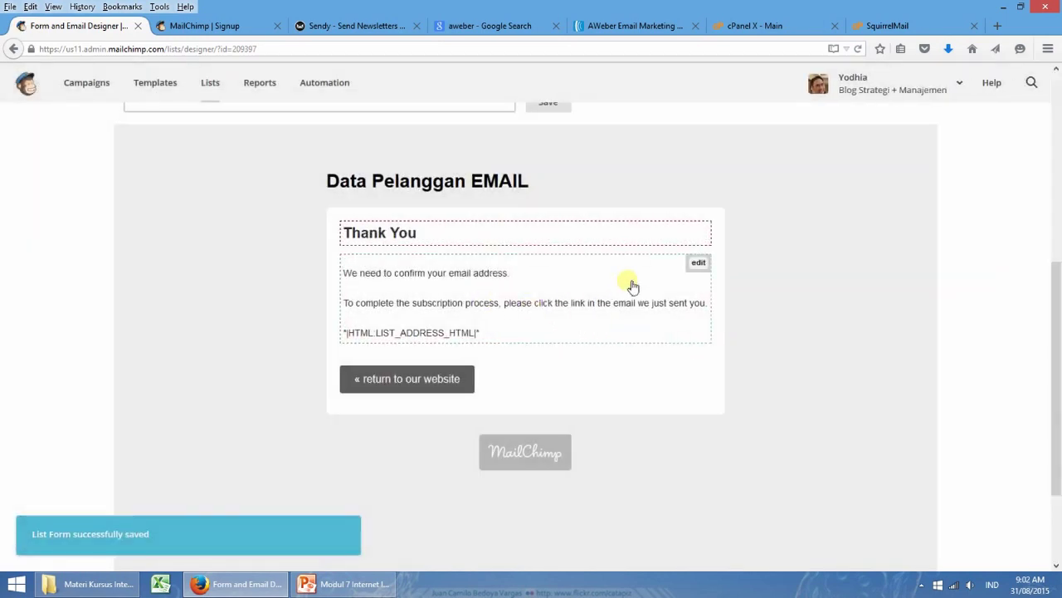
left_click(701, 265)
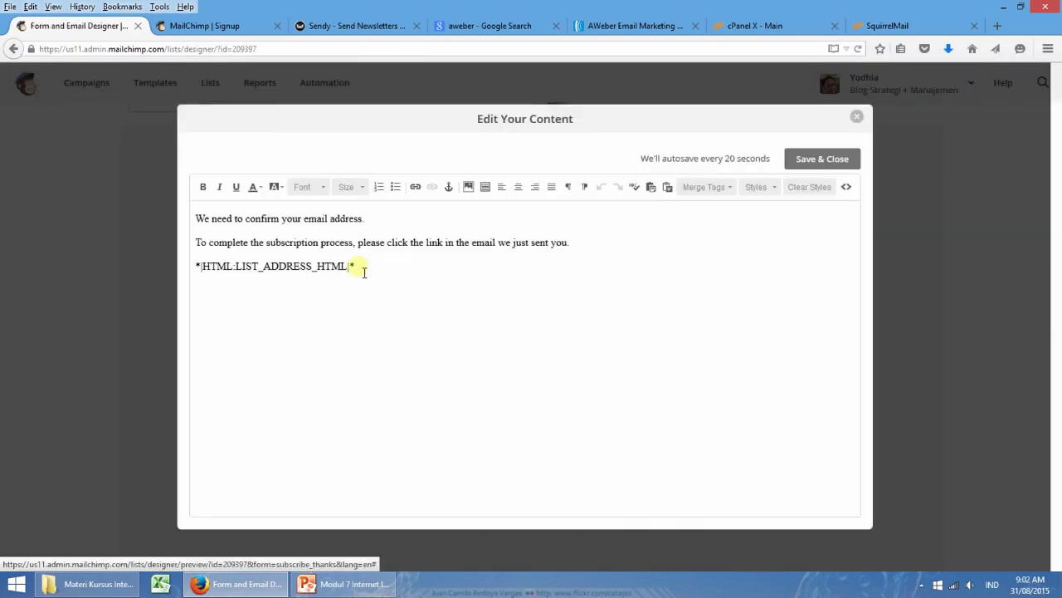
left_click_drag(195, 216, 457, 280)
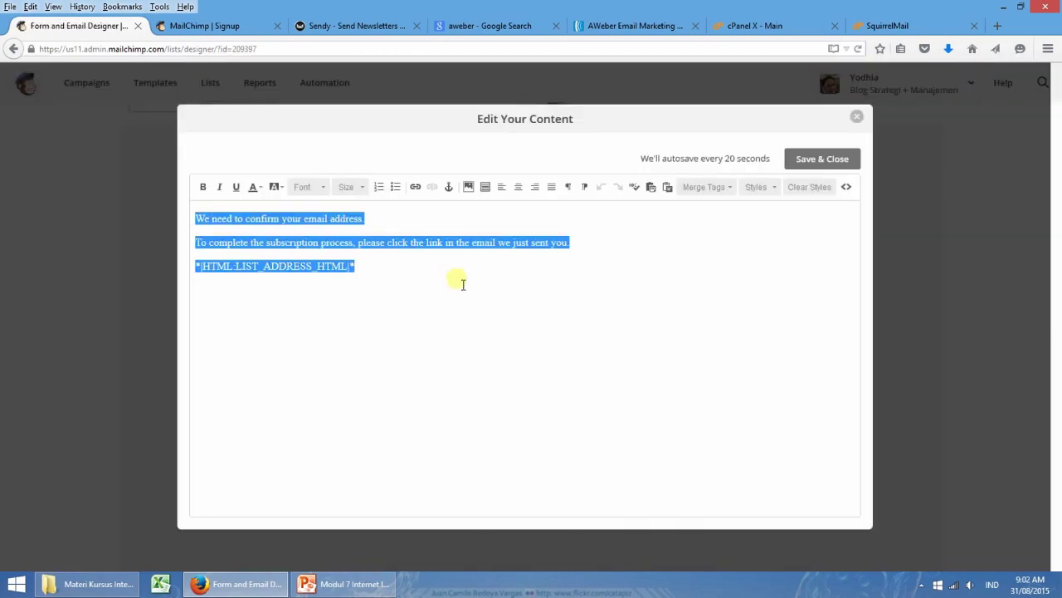
type("Ter")
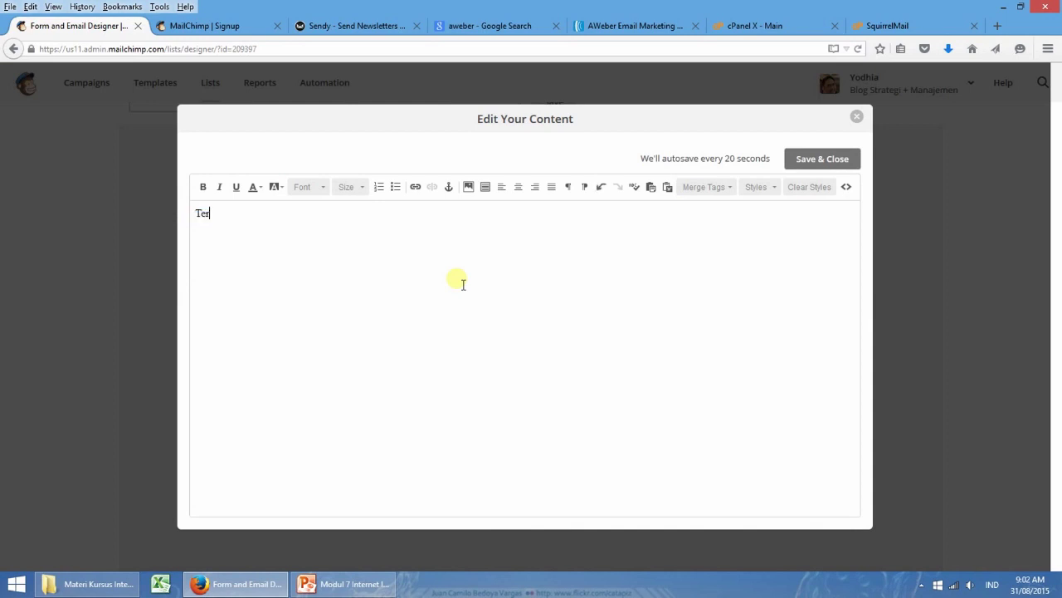
type("ima kasih sudah")
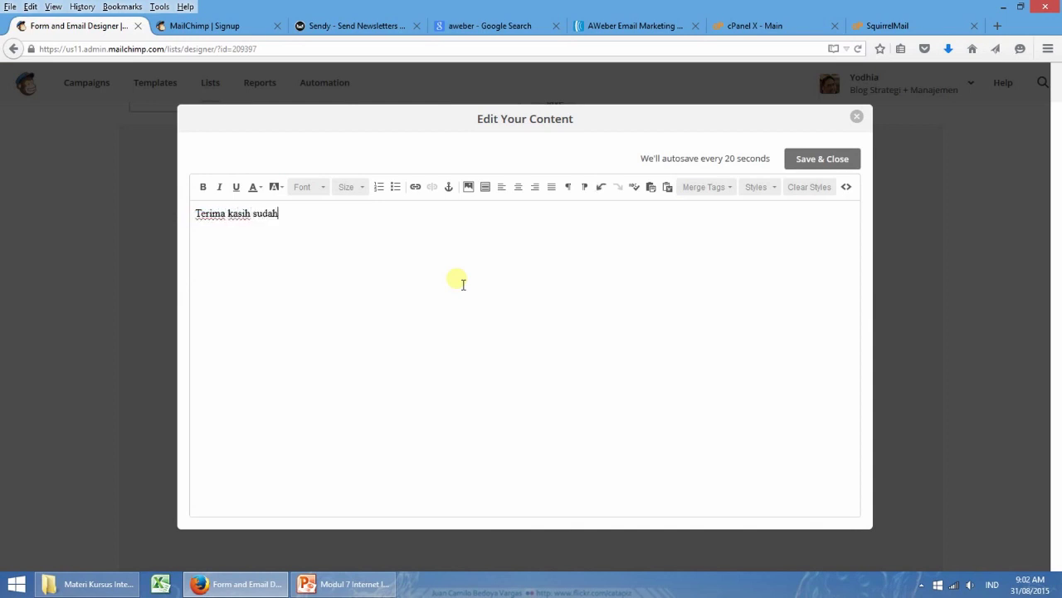
type(" berkenan menjadi pelanggan dan")
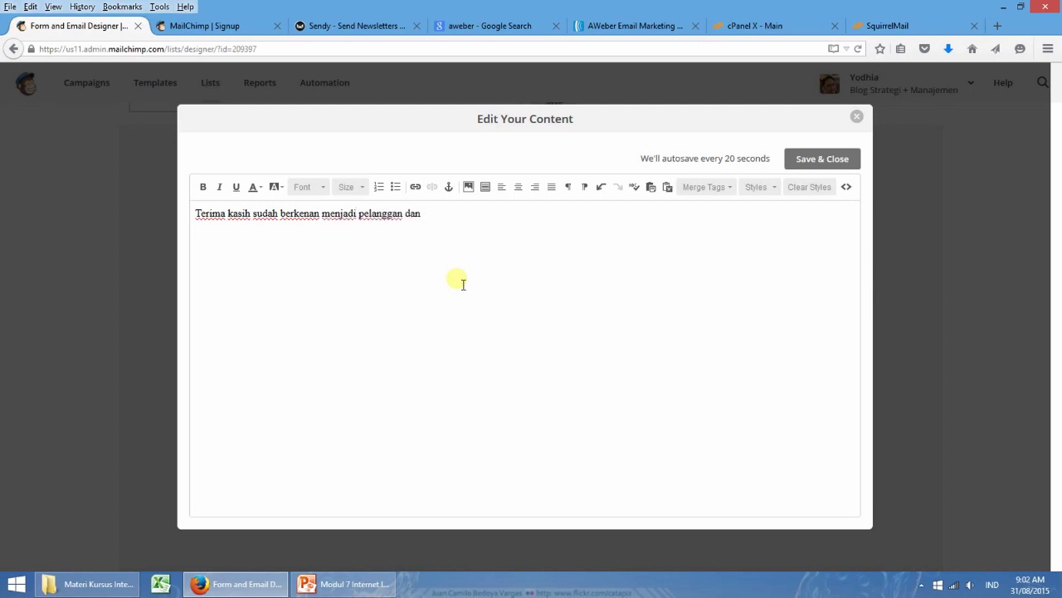
type(" mau mendonlow")
key("BackSpace")
key("BackSpace")
key("BackSpace")
key("BackSpace")
type("wnloafd")
key("BackSpace")
key("BackSpace")
type("d ")
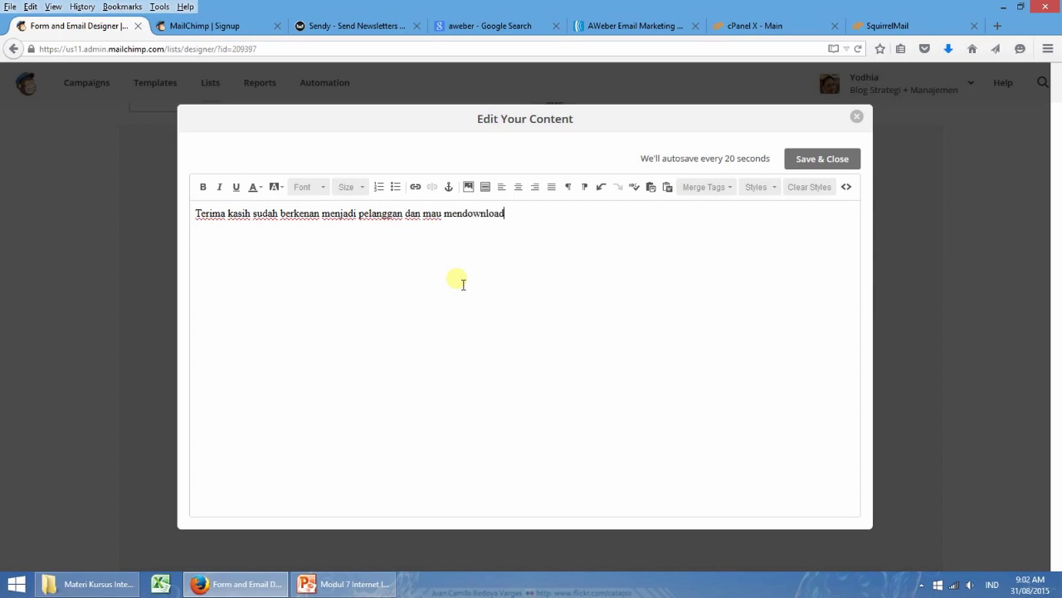
type("ebook gratis kami.")
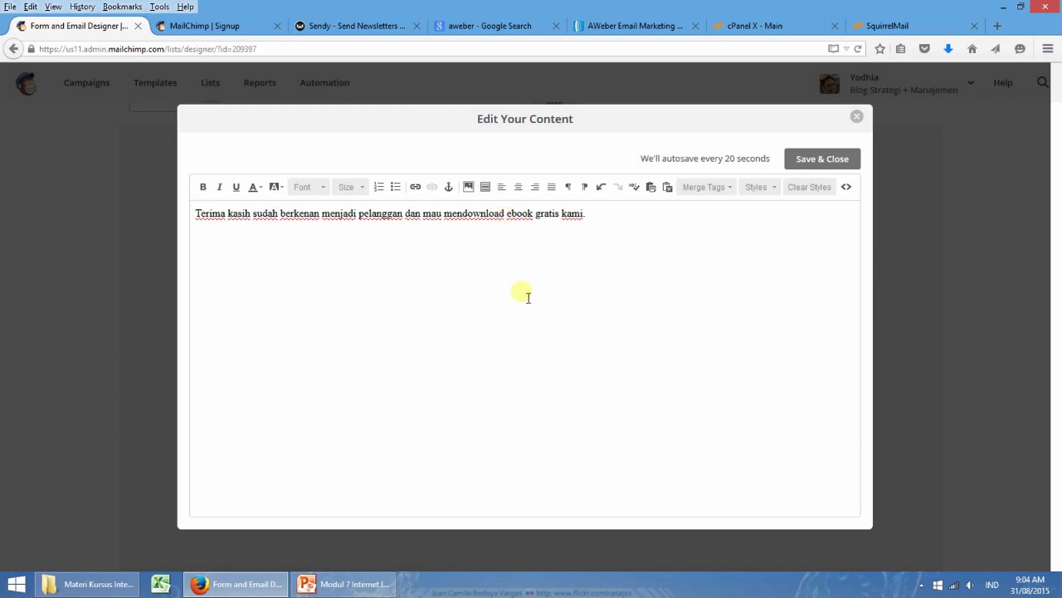
type("3")
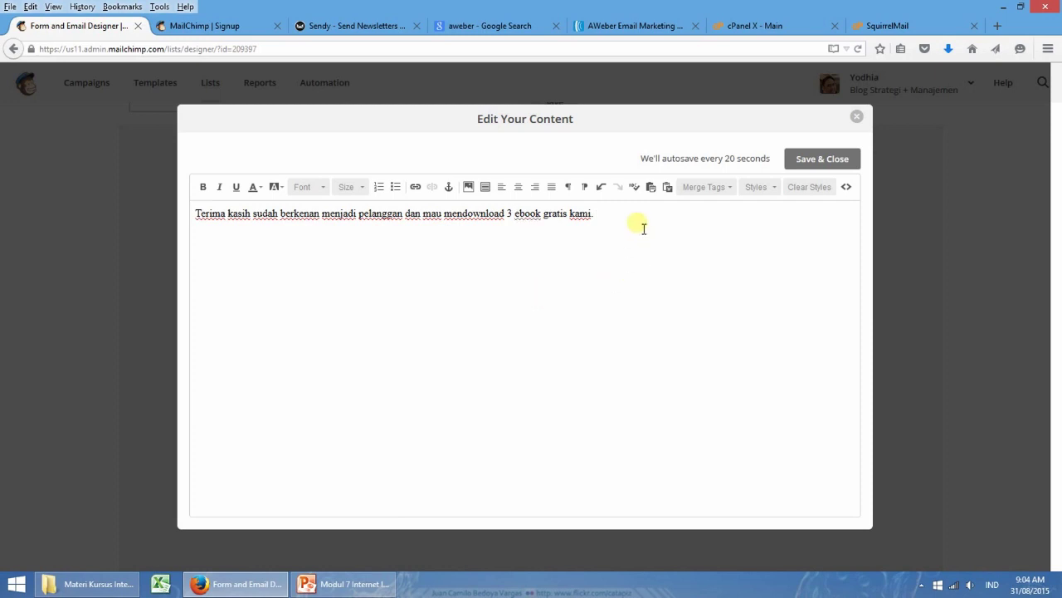
- Add a second paragraph to the body: "Link download sudah kami kirim ke alamat email Anda. Silakan dicek untuk konfirmasi."
key("Return")
type("Link download sudah kami e")
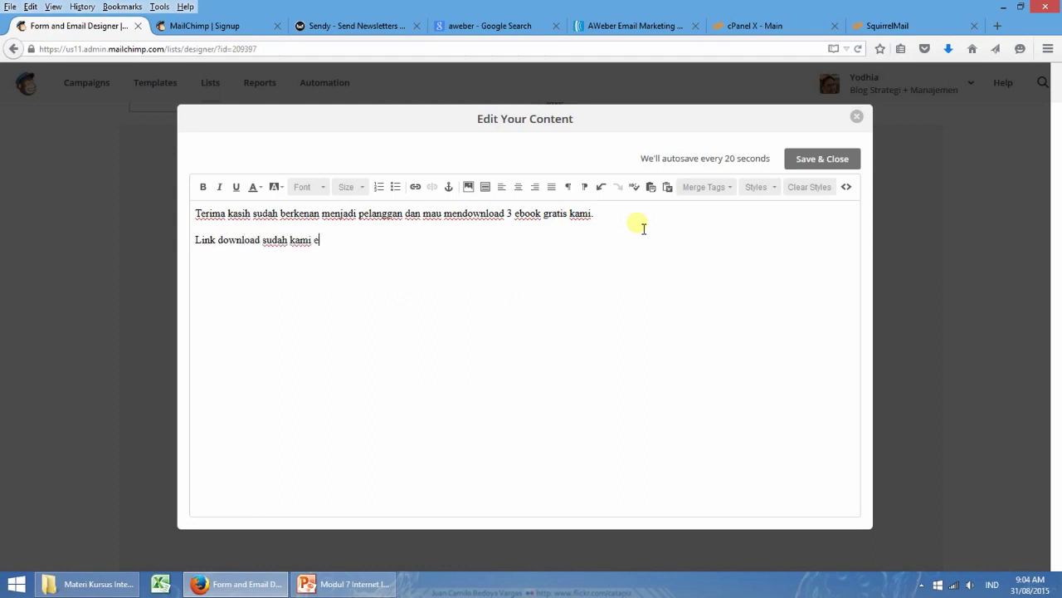
type("mail ke alamat")
key("BackSpace")
key("BackSpace")
key("BackSpace")
key("BackSpace")
key("BackSpace")
key("BackSpace")
key("BackSpace")
key("BackSpace")
key("BackSpace")
key("BackSpace")
key("BackSpace")
key("BackSpace")
key("BackSpace")
key("BackSpace")
key("BackSpace")
type("kirim ala")
key("BackSpace")
key("BackSpace")
key("BackSpace")
type("ke alamat email Anda. ")
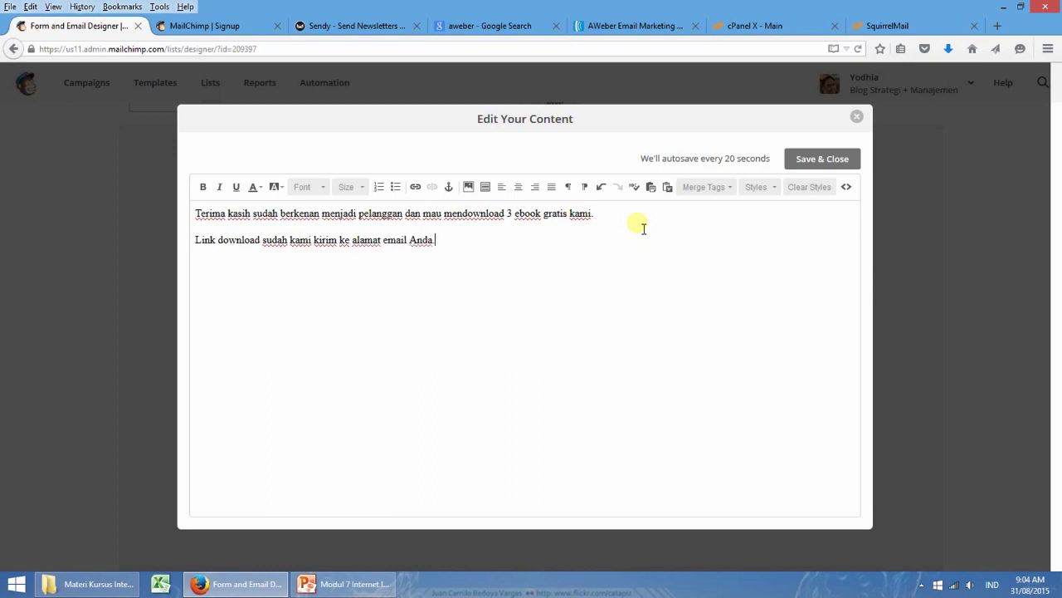
type("Silakan dicek untuk konfir")
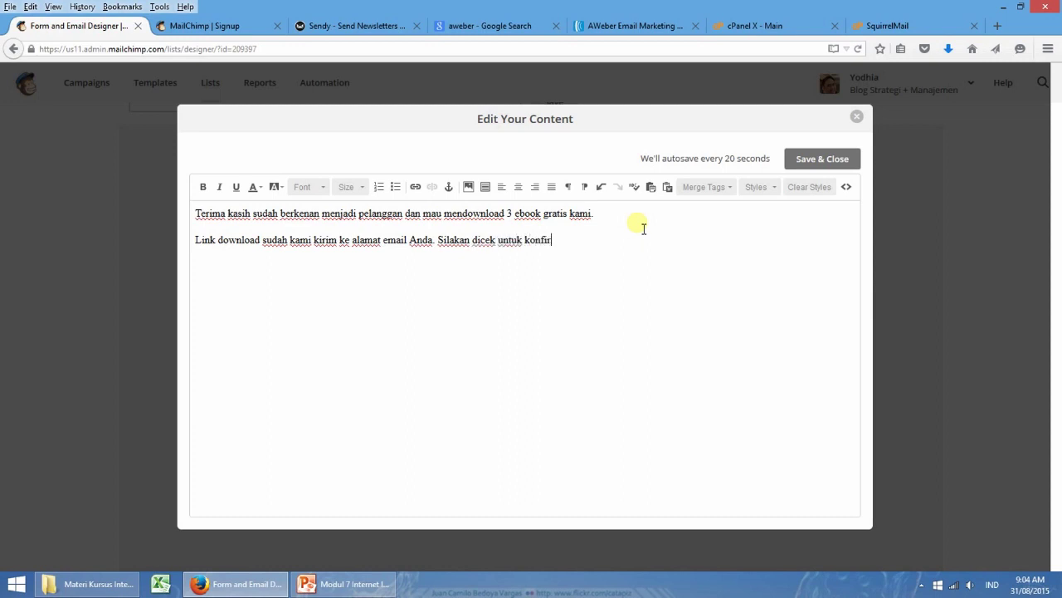
type("masi.")
- Add the closing line "Salam Sukses Mulia" as a separate paragraph below the message
key("Return")
type("Salam Sukses")
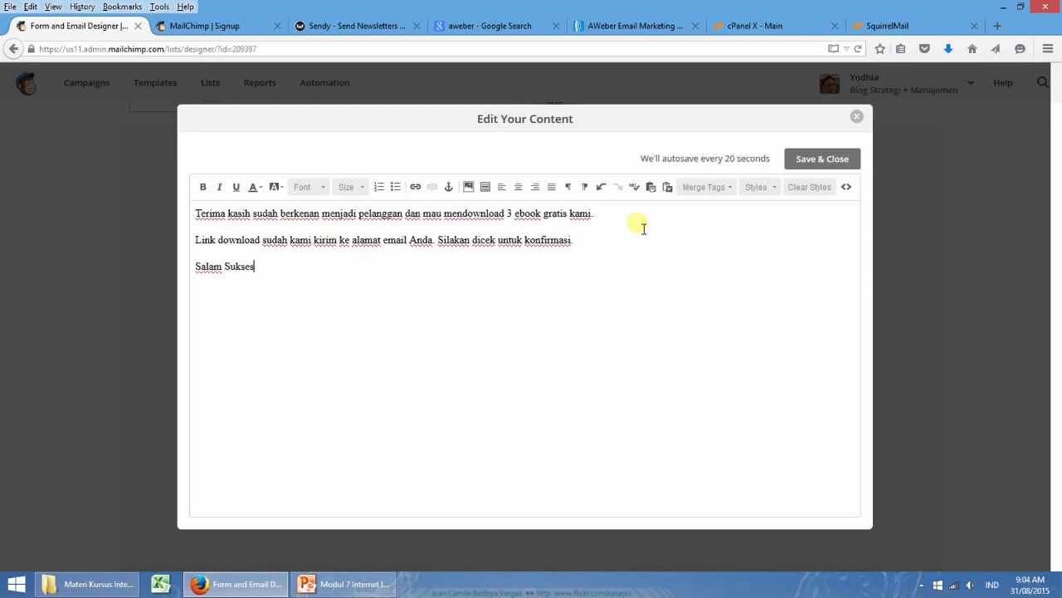
type(" Mulia")
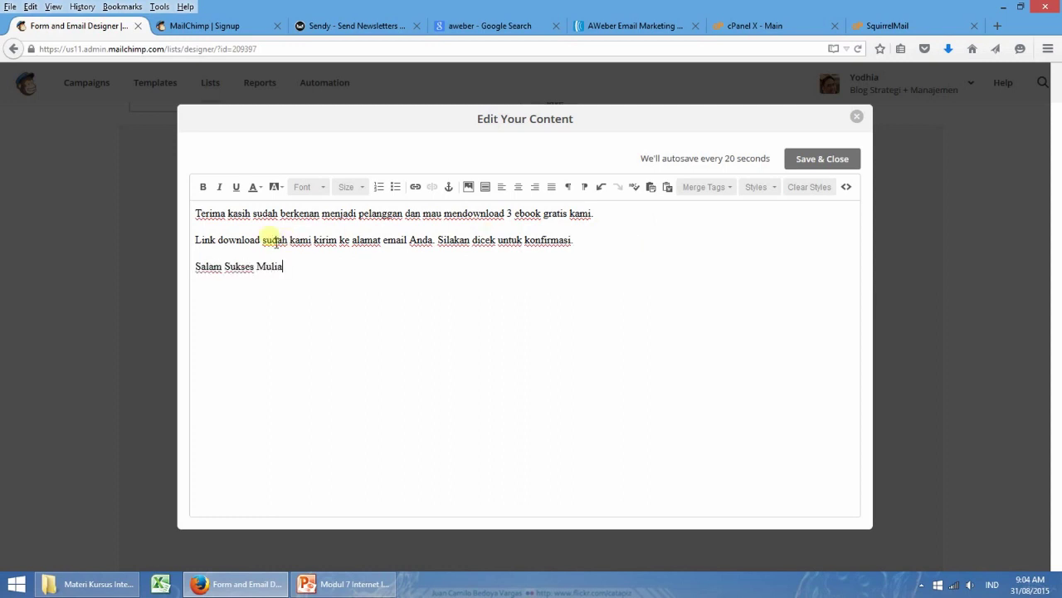
- Format the entire body message in Georgia at size 20, and save the content
left_click_drag(195, 212, 368, 273)
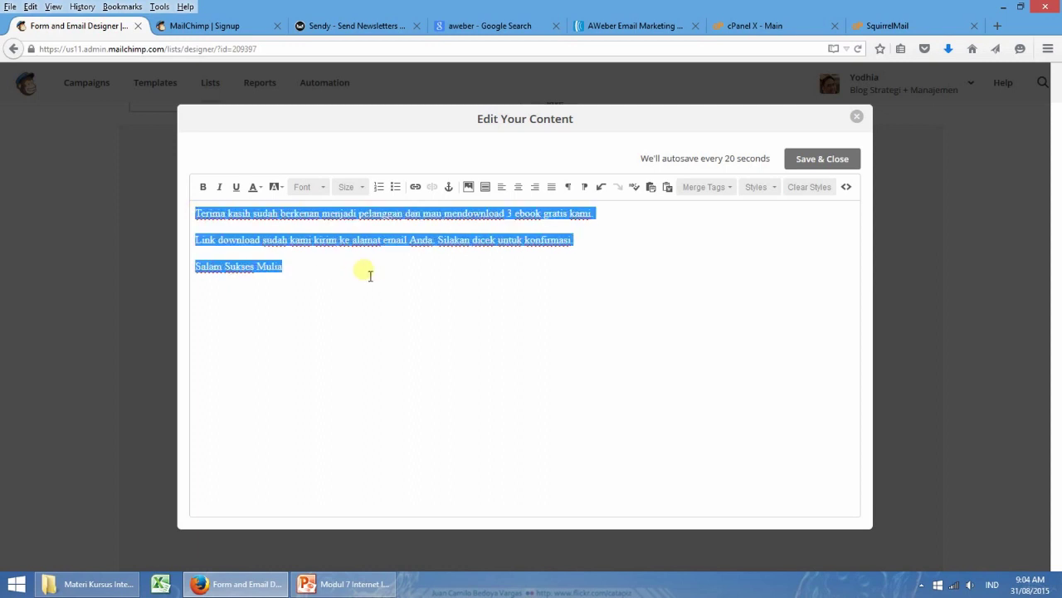
left_click(323, 186)
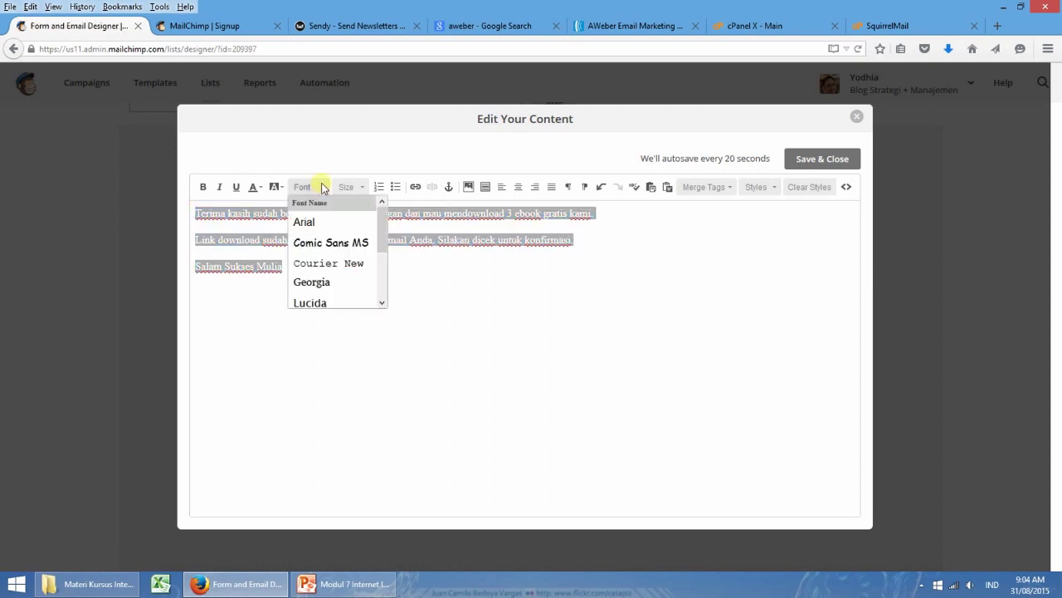
left_click(310, 282)
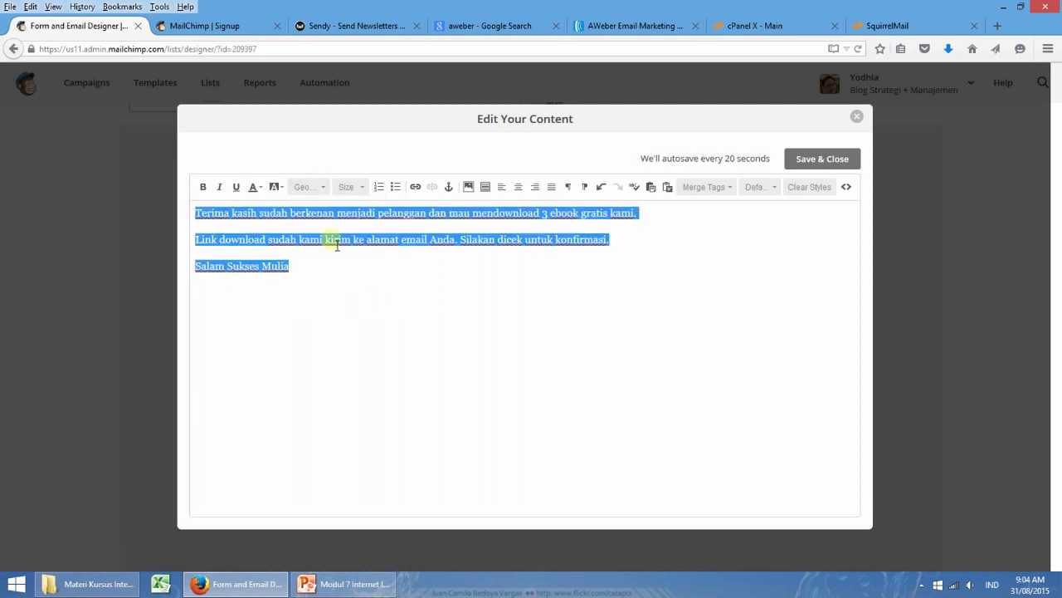
left_click(362, 188)
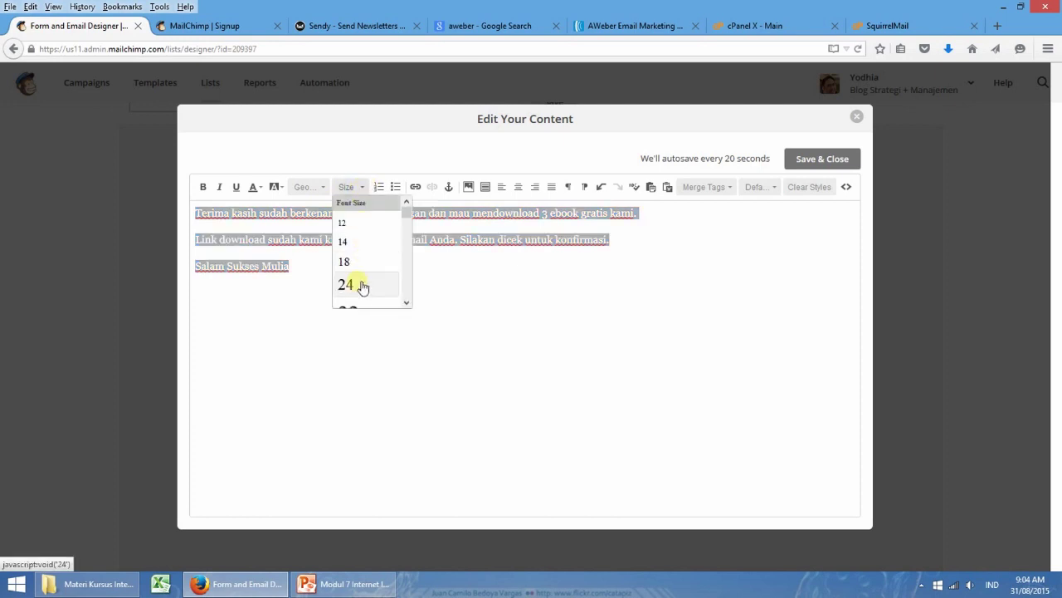
left_click(362, 286)
left_click(362, 189)
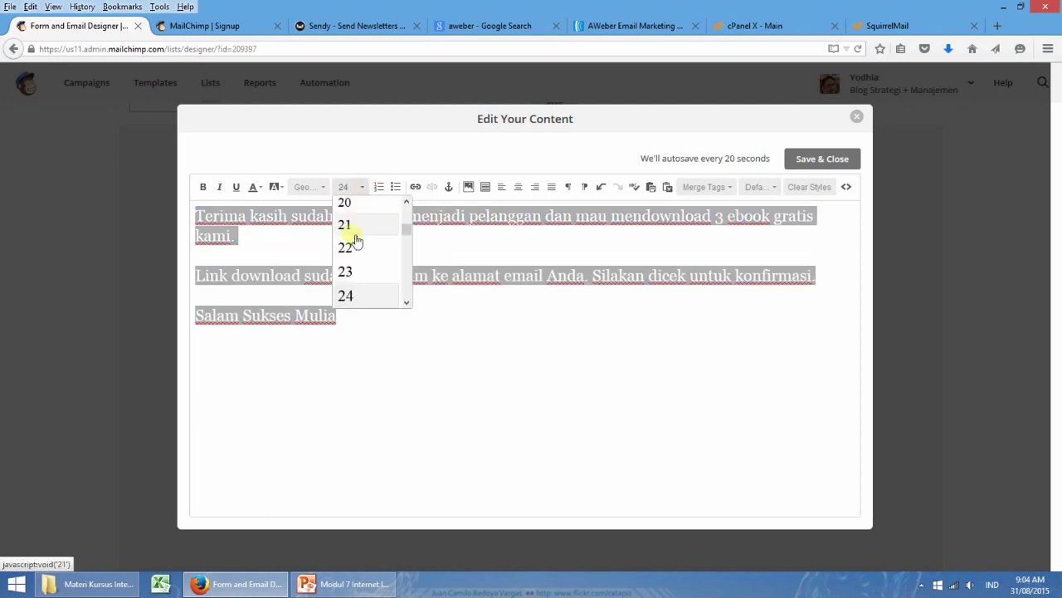
left_click(355, 204)
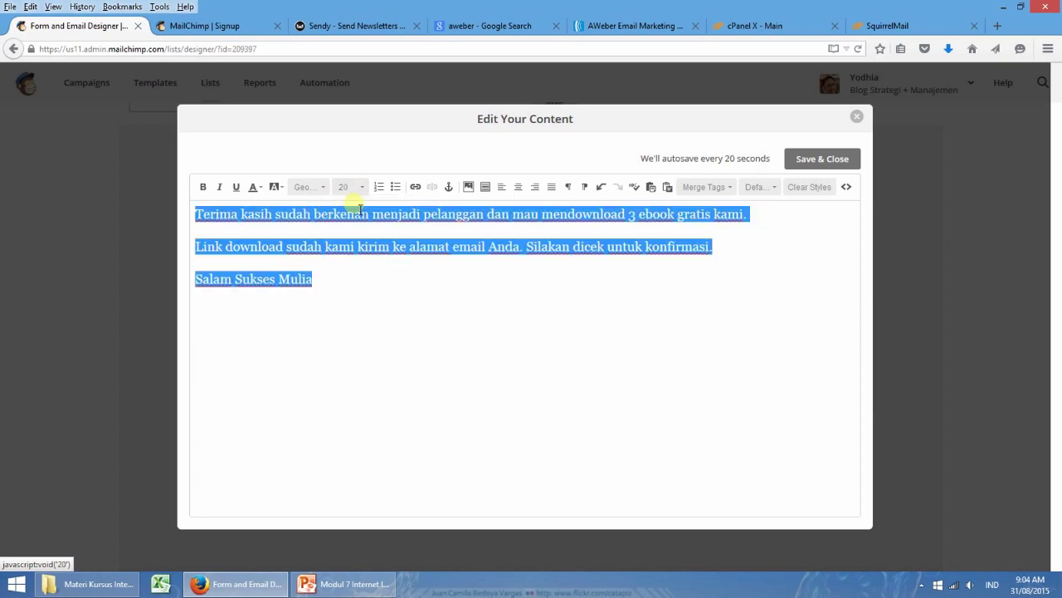
left_click(525, 306)
left_click(834, 160)
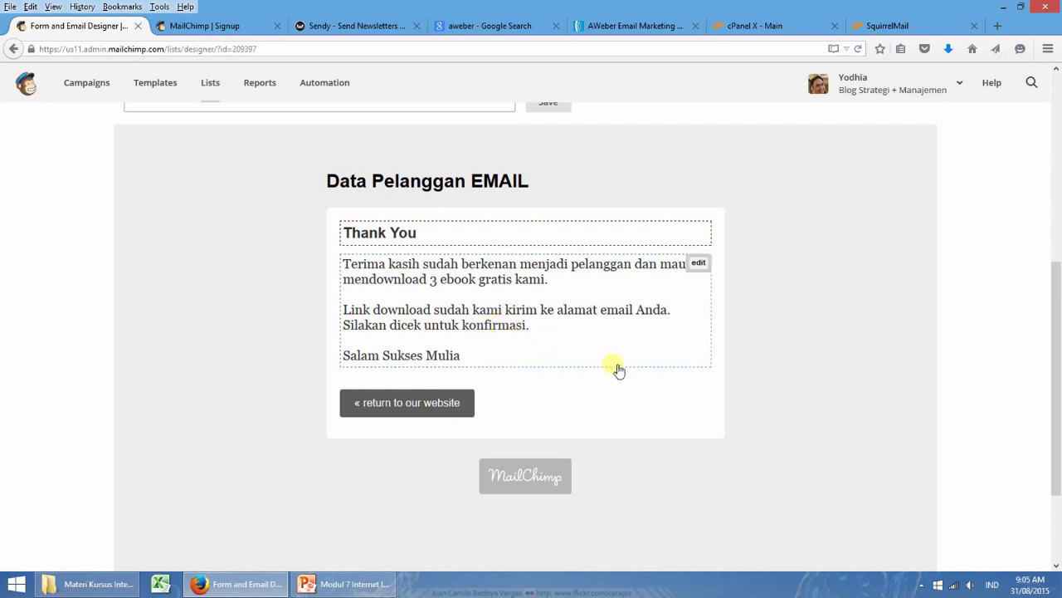
- Open the bookmarked ahliperbankan.com blog in a new tab and view its free ebook email signup form
left_click(998, 26)
left_click(125, 7)
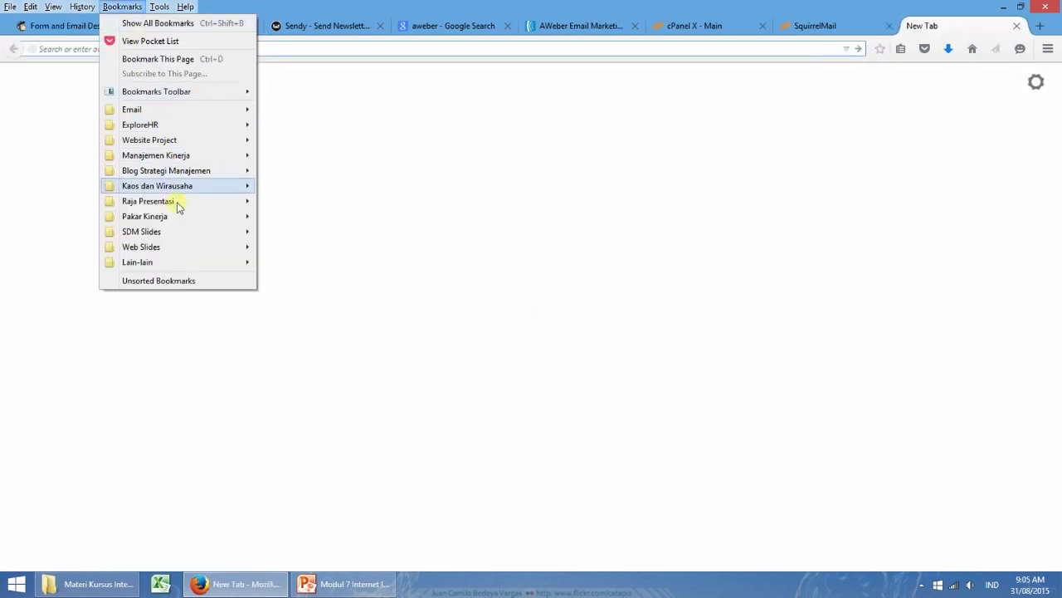
mouse_move(171, 248)
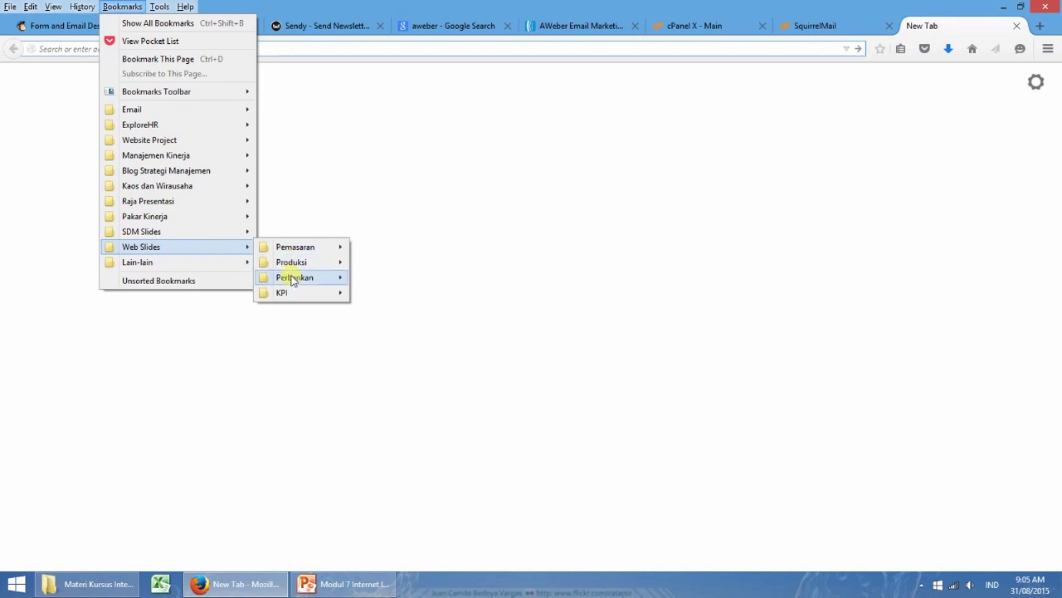
mouse_move(294, 278)
left_click(399, 276)
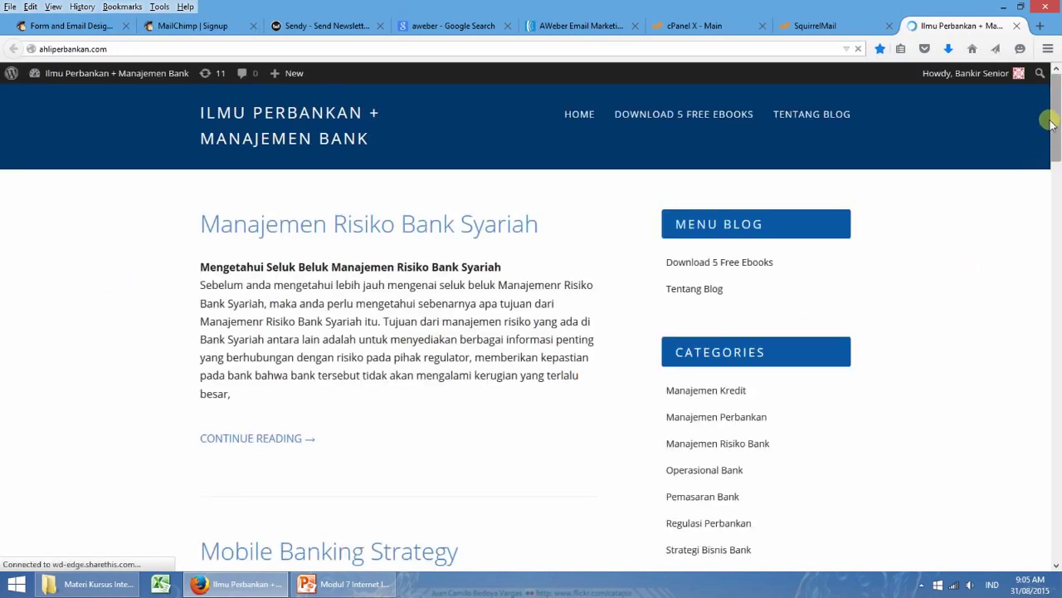
left_click_drag(1050, 122, 1058, 238)
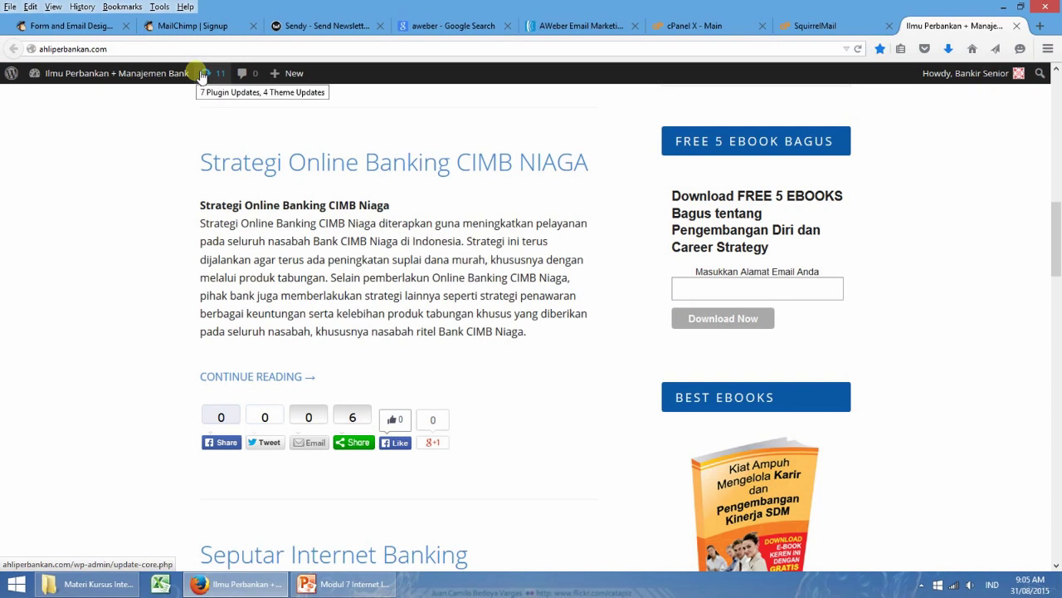
- Compare the blog's ebook signup box with the customized thank-you page in the form designer
left_click(184, 27)
left_click(80, 27)
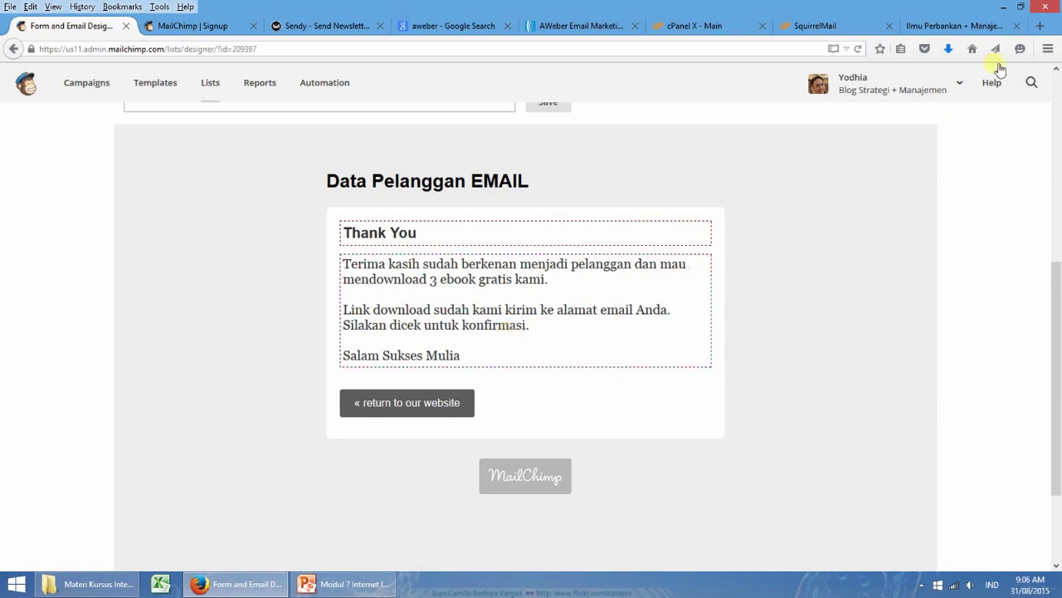
left_click(977, 25)
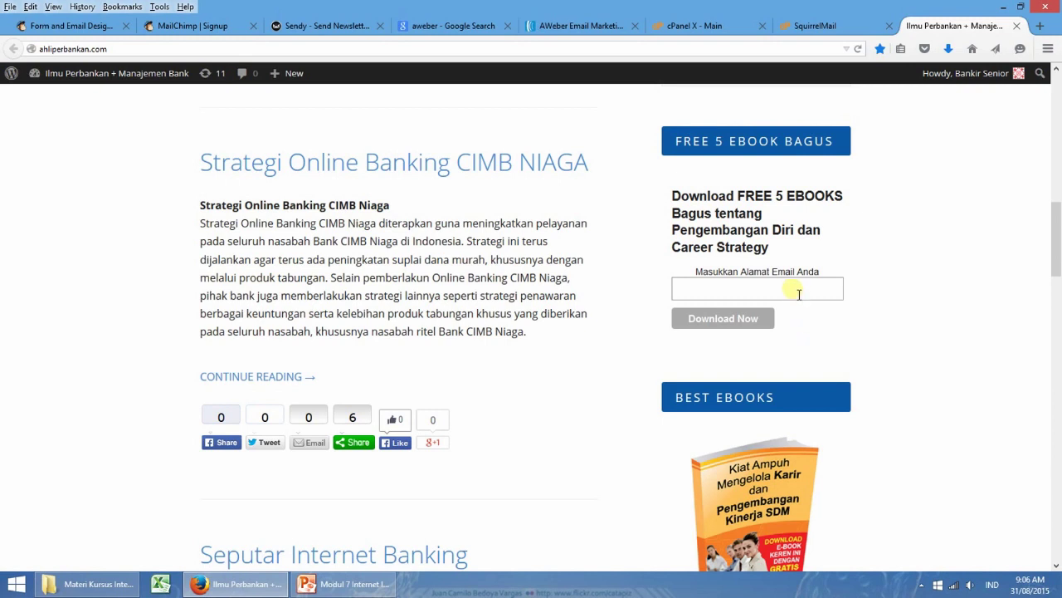
left_click(799, 292)
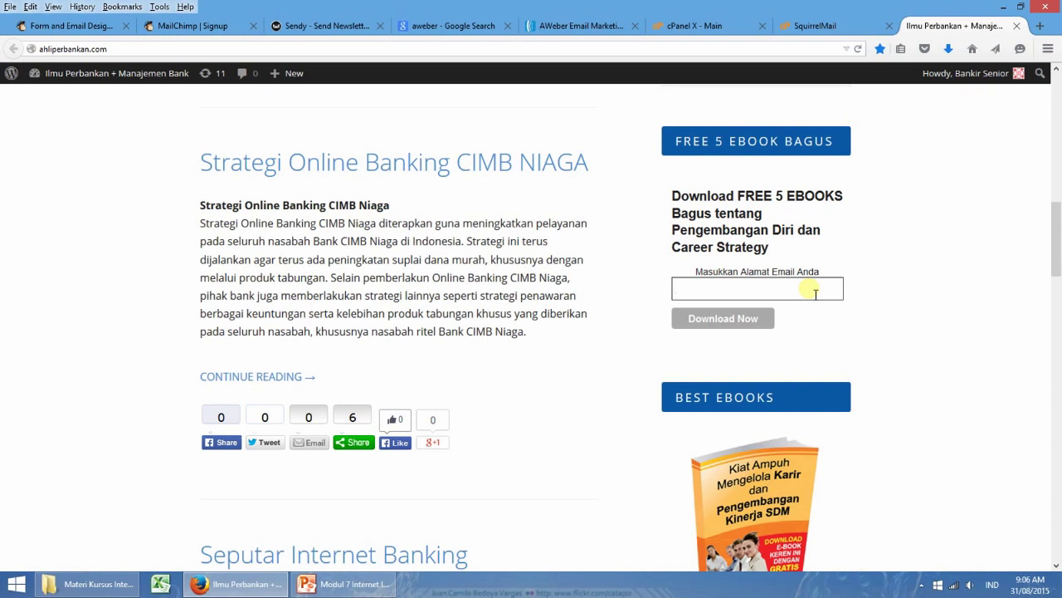
left_click(195, 28)
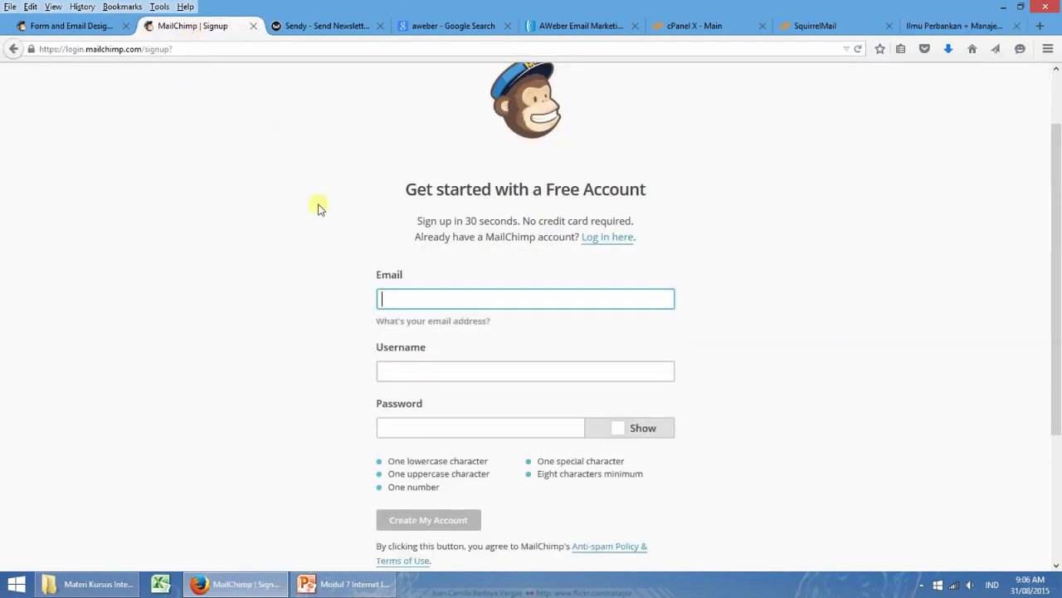
left_click(76, 27)
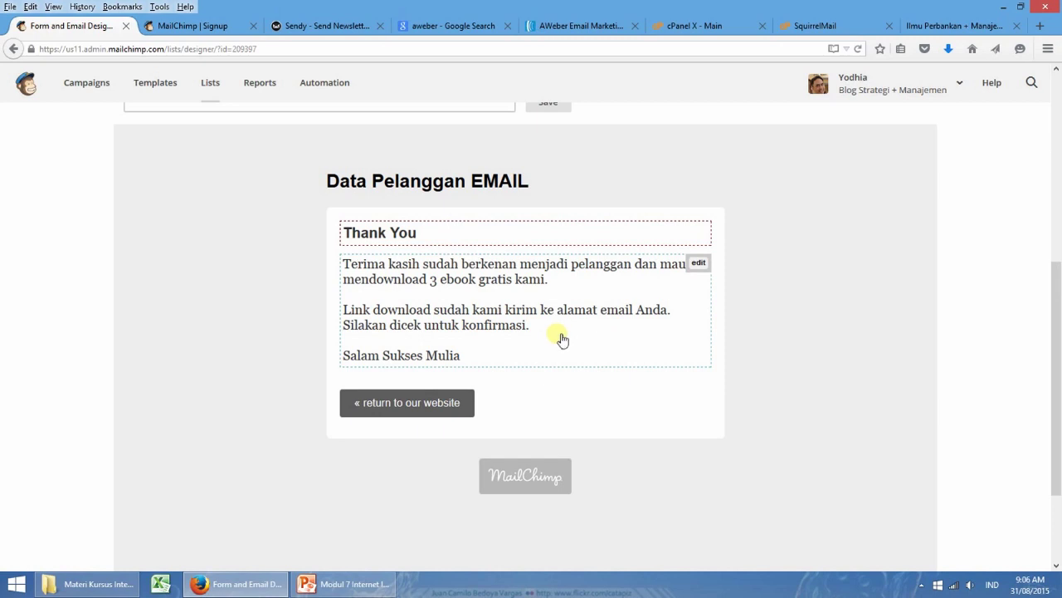
- Switch the form designer to the opt-in confirmation email and open its subject line for editing
scroll(562, 340, "up", 3)
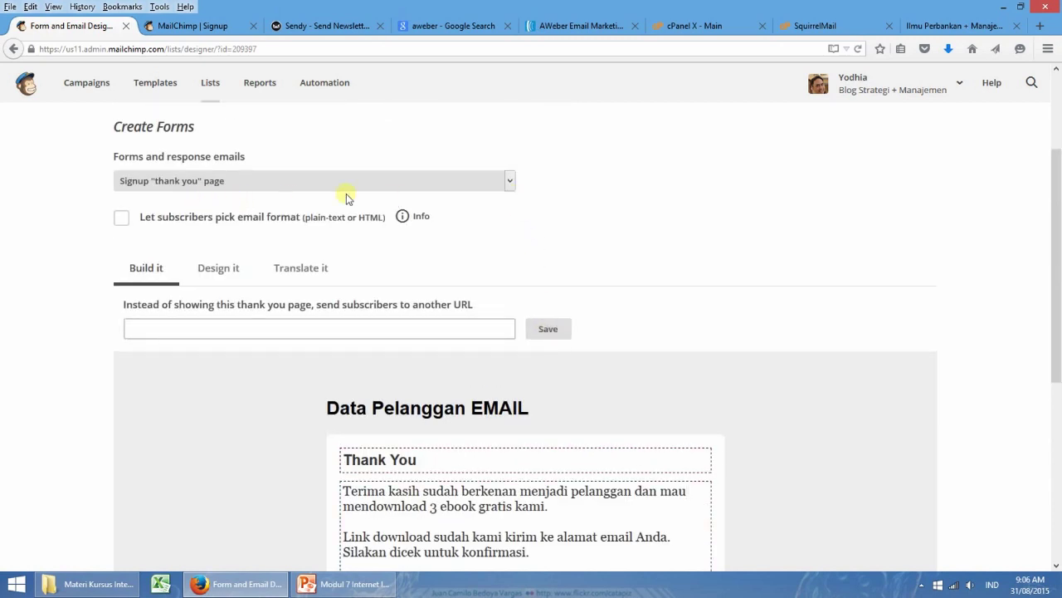
left_click(509, 181)
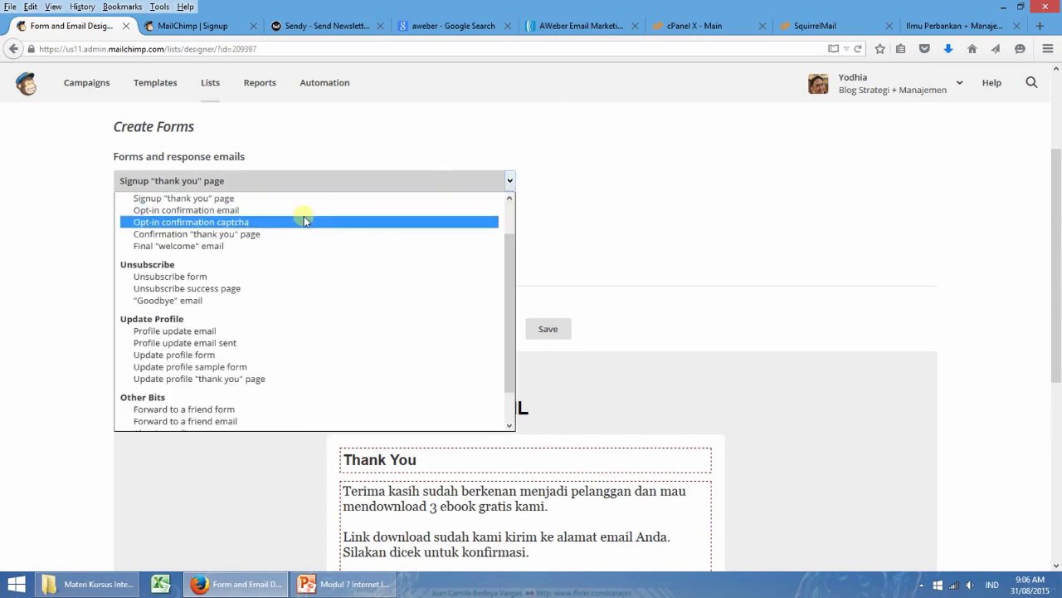
left_click(257, 199)
mouse_move(1058, 230)
left_mouse_down()
mouse_move(1057, 312)
mouse_move(1058, 241)
left_mouse_up()
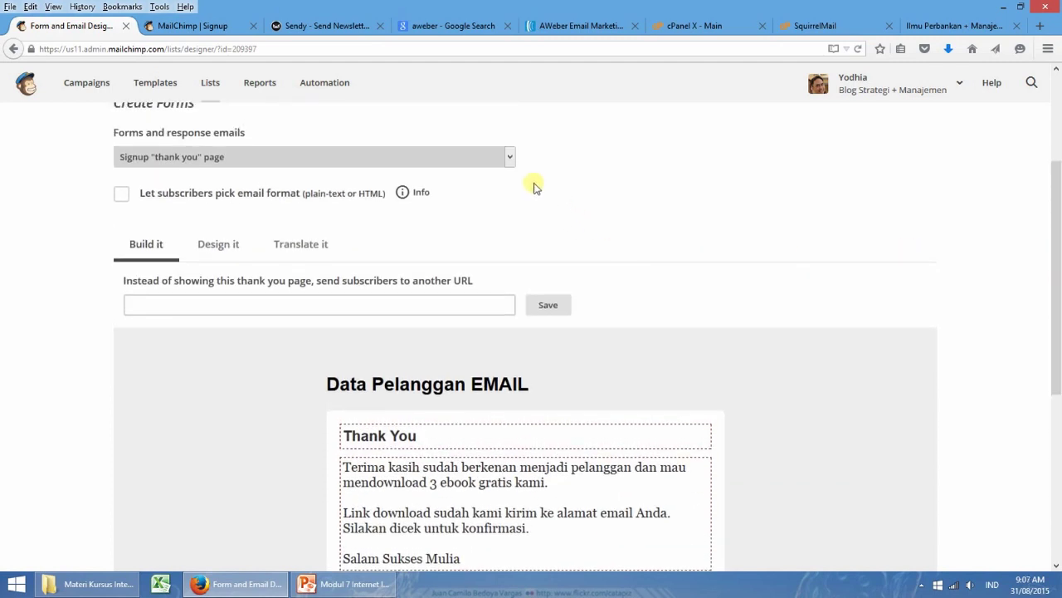
left_click(510, 157)
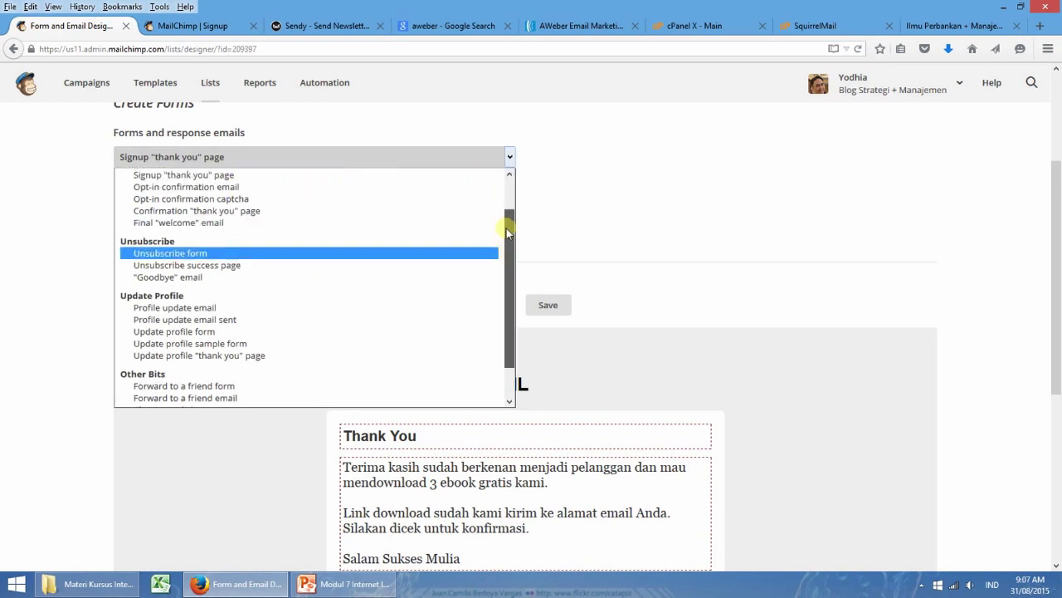
scroll(502, 222, "up", 1)
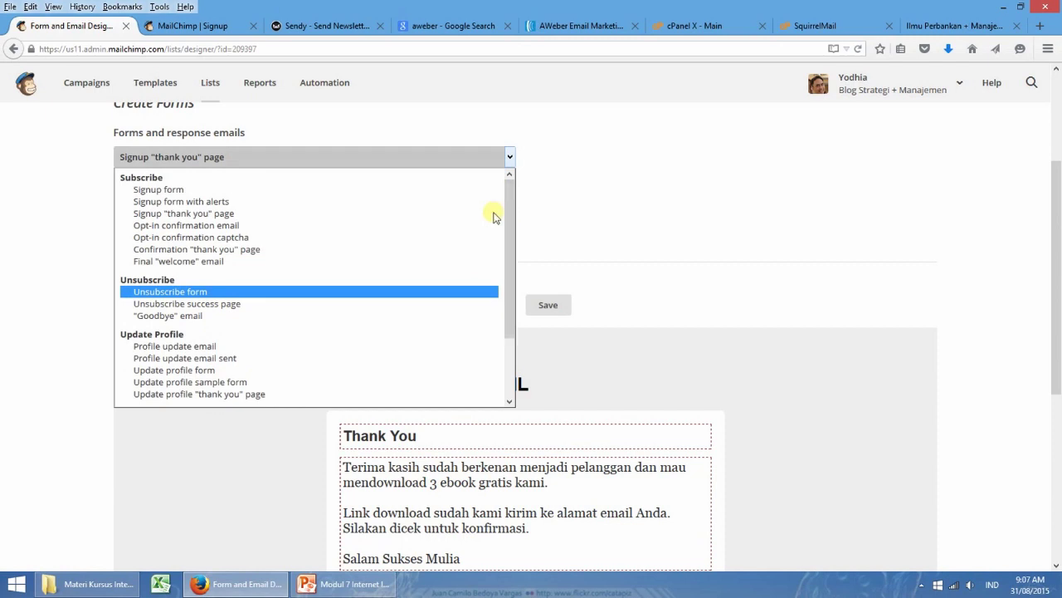
left_click(223, 228)
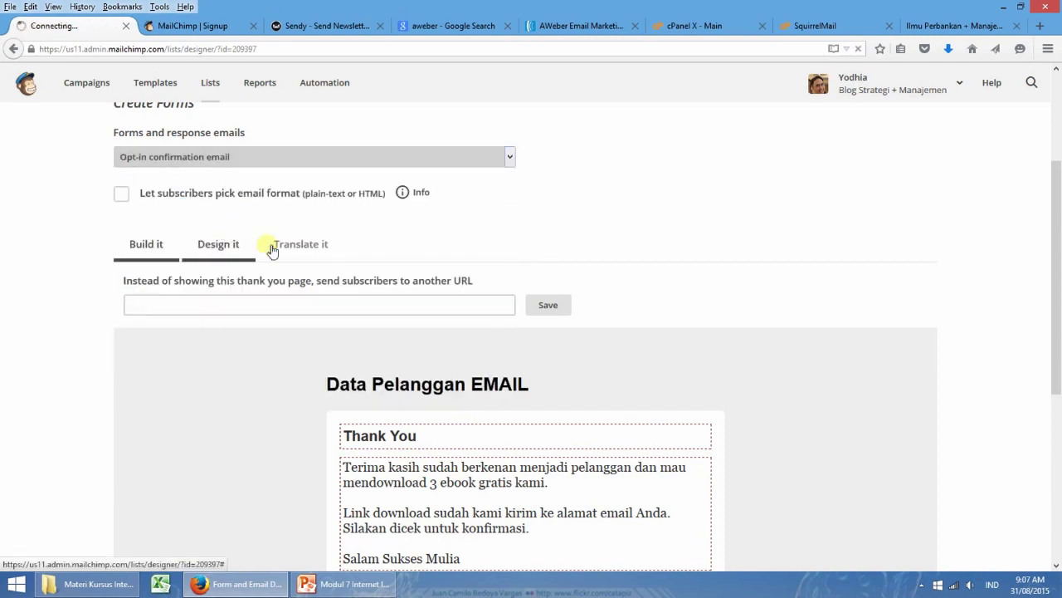
scroll(875, 428, "down", 3)
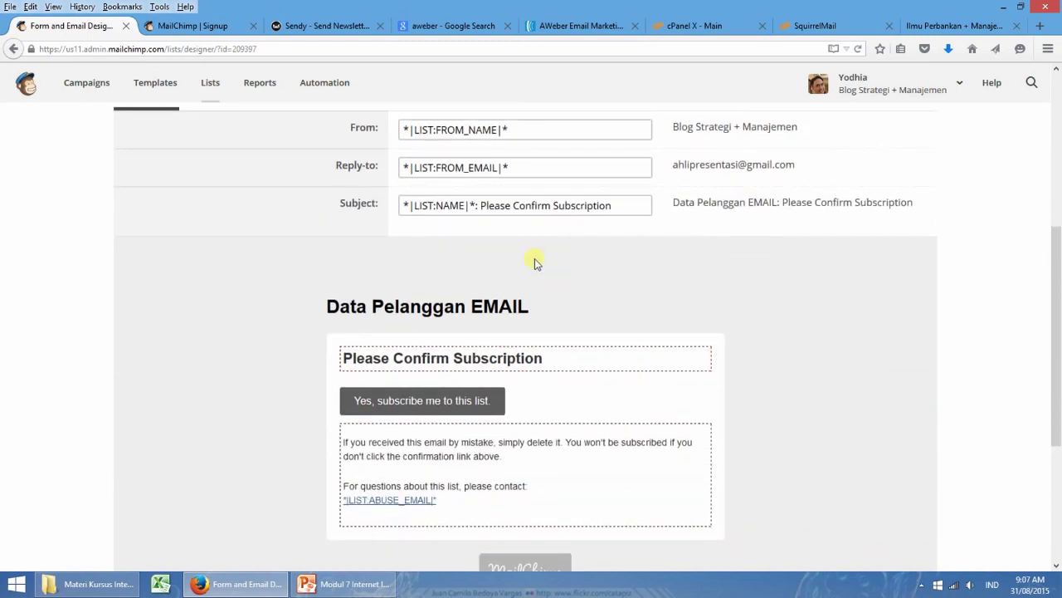
left_click(618, 217)
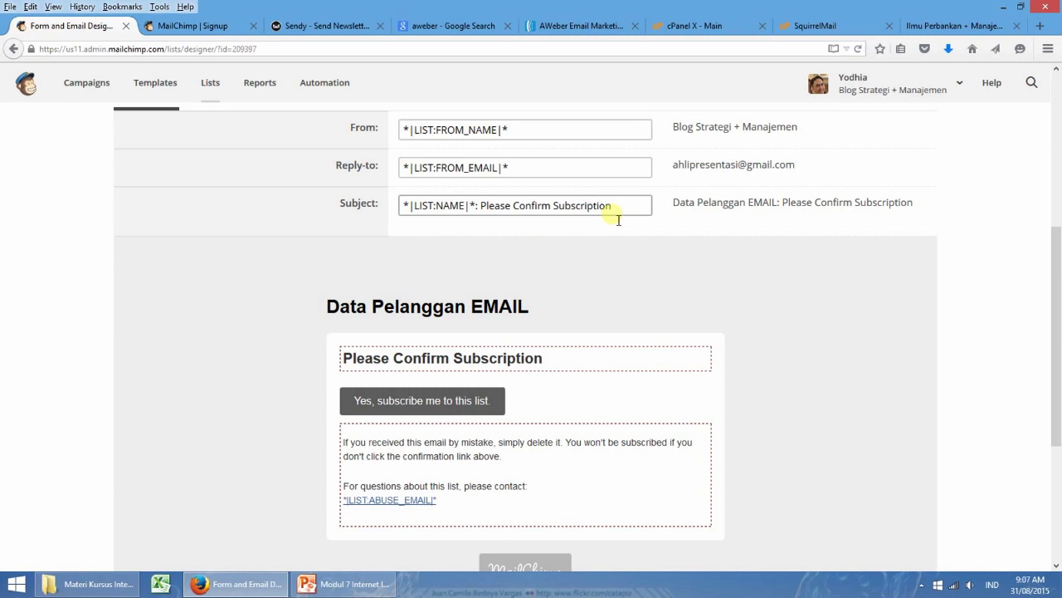
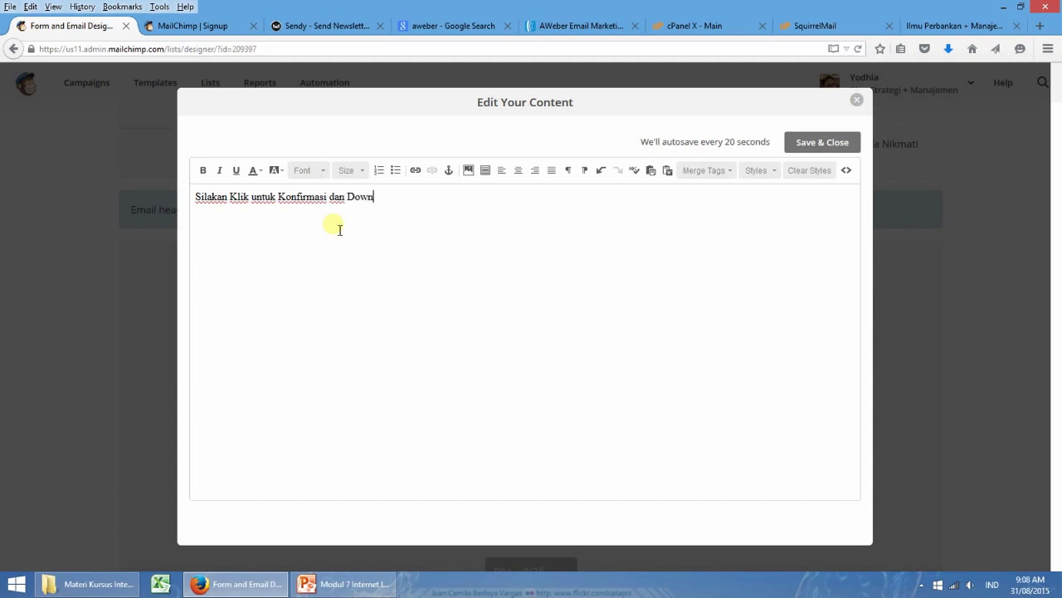
- Complete the email heading as "Silakan Klik untuk Konfirmasi dan Download", format it bold in Georgia at size 24, and save it
type("d")
left_click(198, 204)
left_click(434, 201, "shift")
left_click(203, 170)
left_click(320, 171)
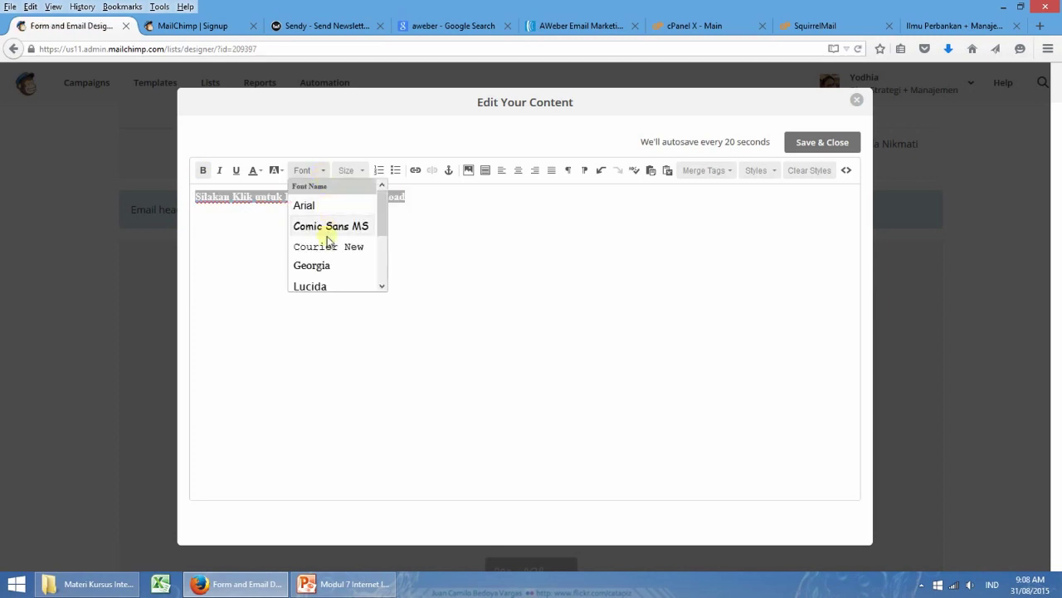
left_click(325, 266)
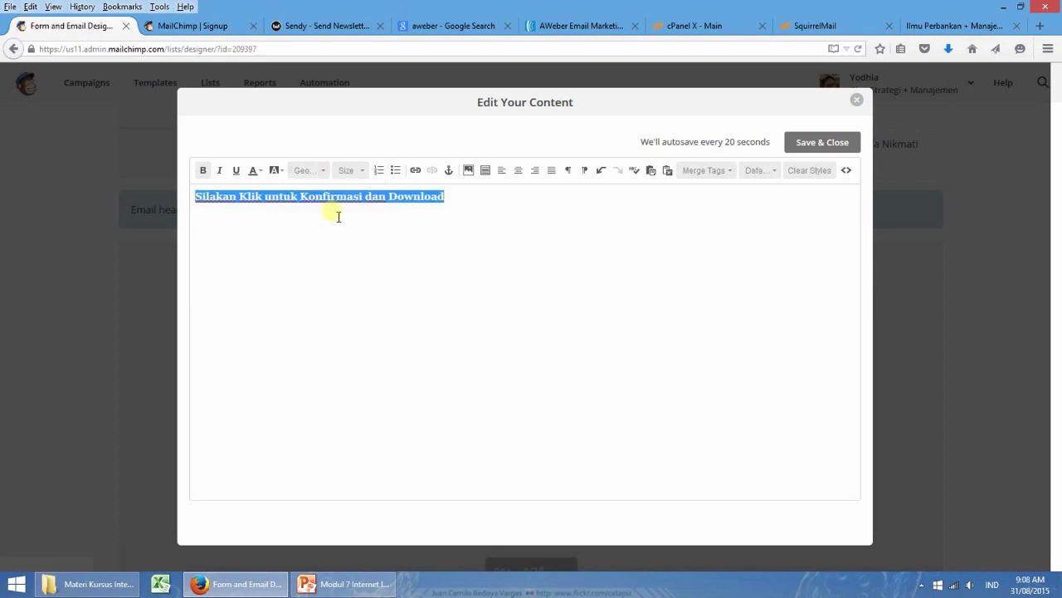
left_click(361, 172)
left_click(363, 269)
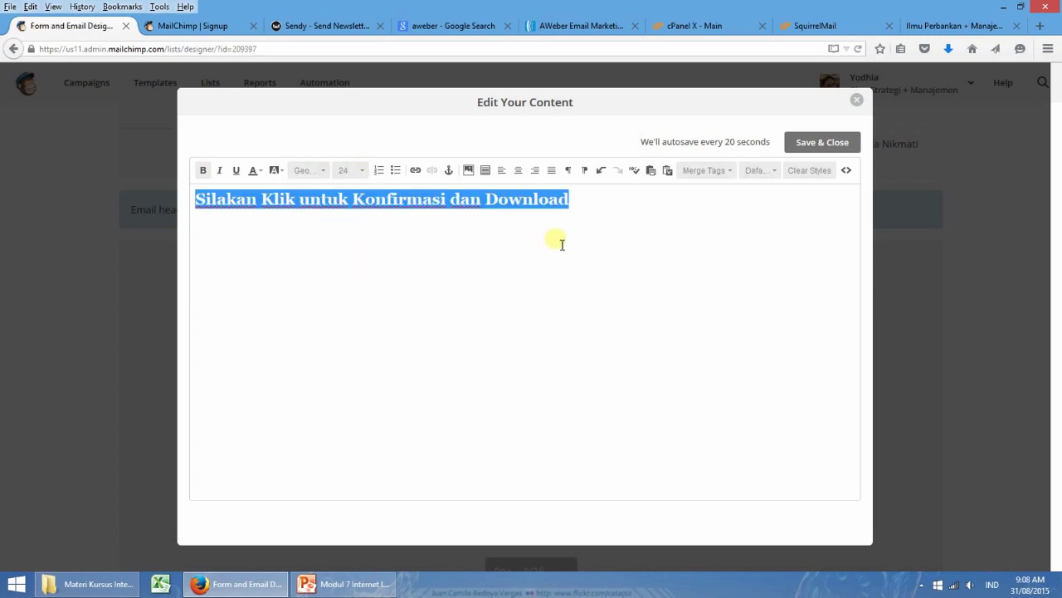
left_click(562, 244)
left_click(822, 142)
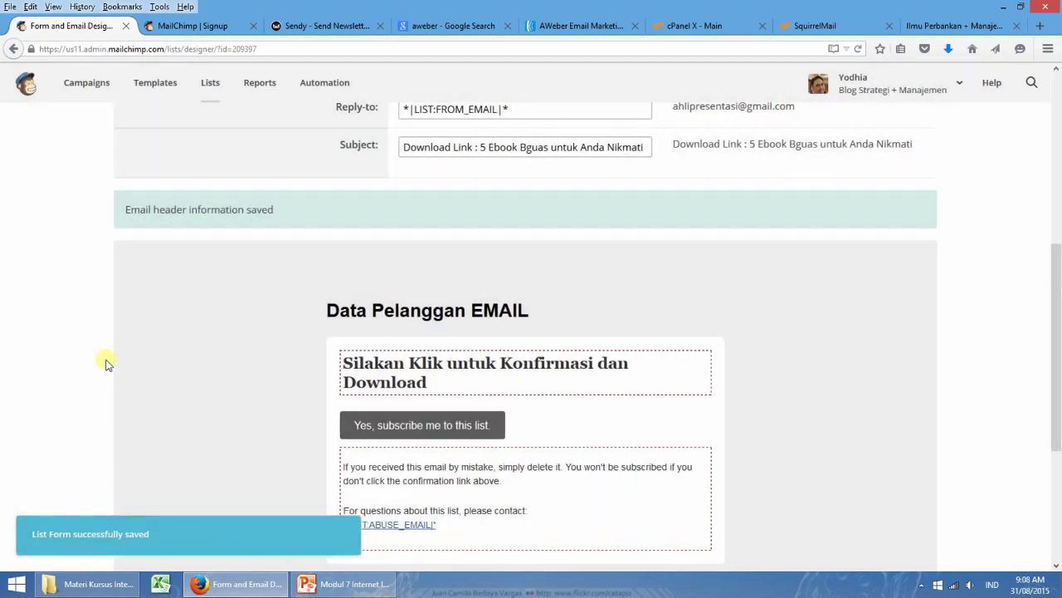
- Replace the confirmation email's body text with "Silakan Klik Tombol Konfirmasi untuk Download 5 Ebook MAut dari Kamu"
scroll(106, 361, "down", 3)
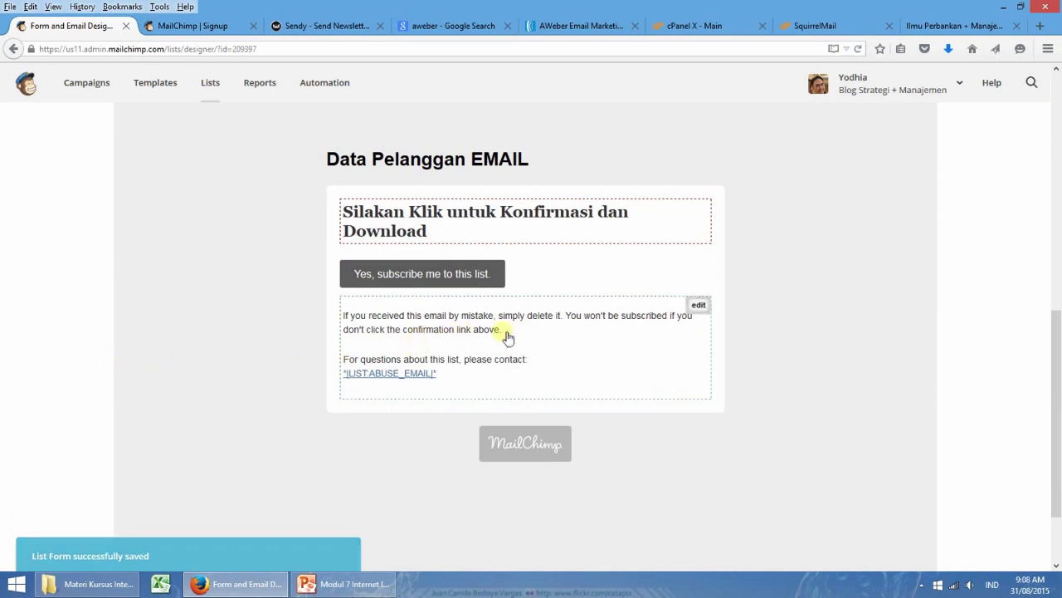
left_click(699, 306)
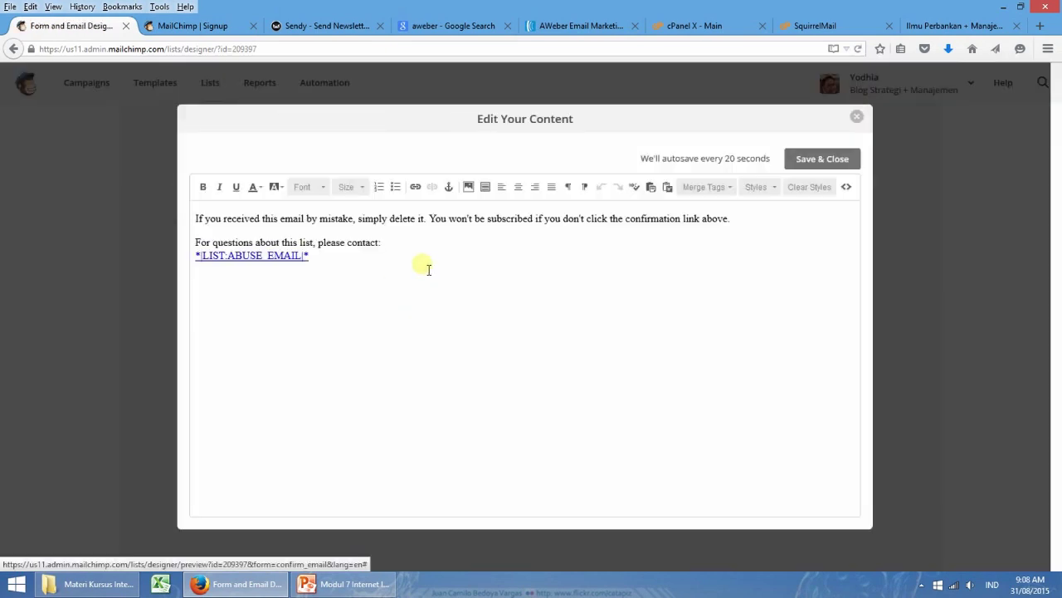
left_click_drag(197, 218, 420, 294)
type("Si")
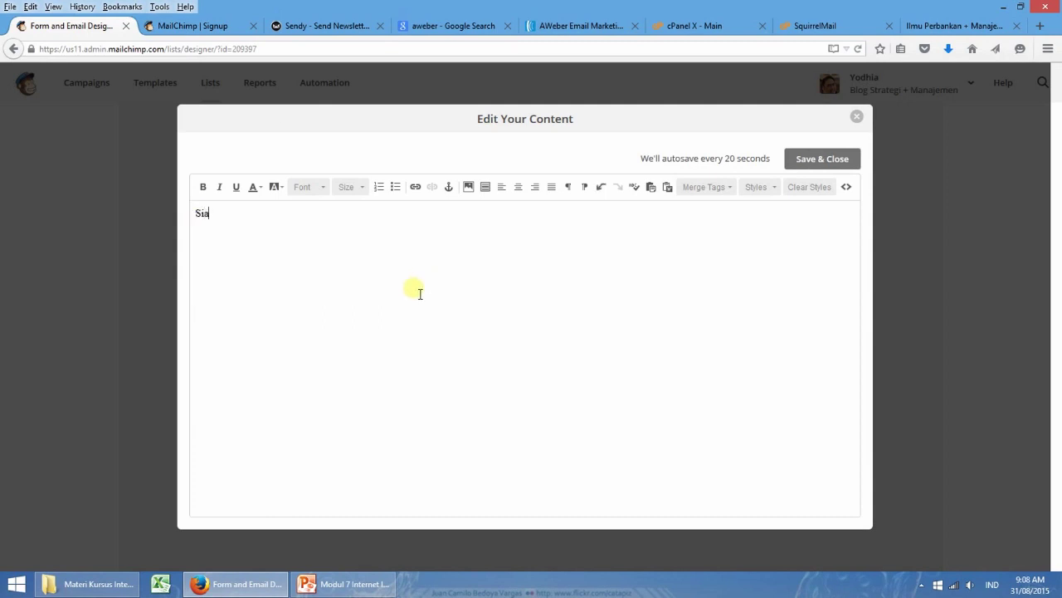
type("lakan Klik Tombol Konfirmasi untuk Download 5 Eboo")
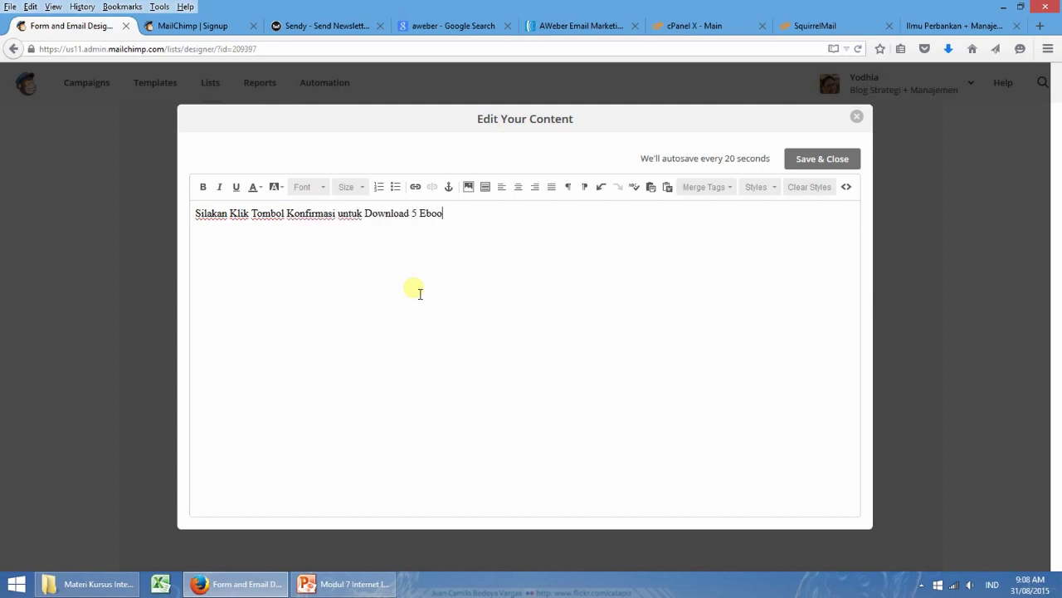
type("k MAut dari Kamu")
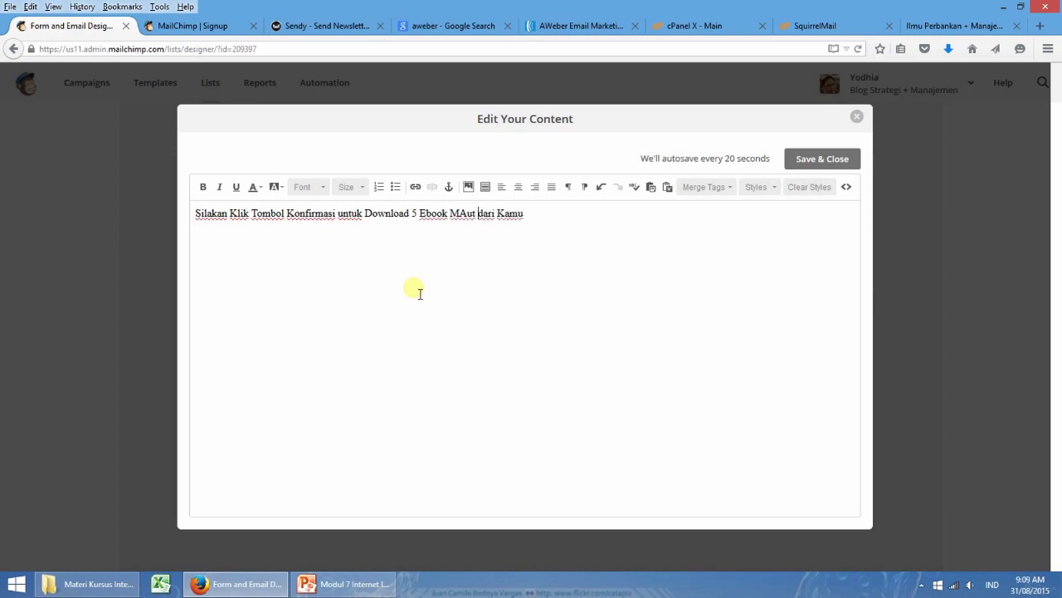
- Correct the body wording to "3 Ebook Maut", end the sentence with a period, and add the line "Enjoy the book."
key("BackSpace")
type("a")
key("Delete")
type("3")
key("End")
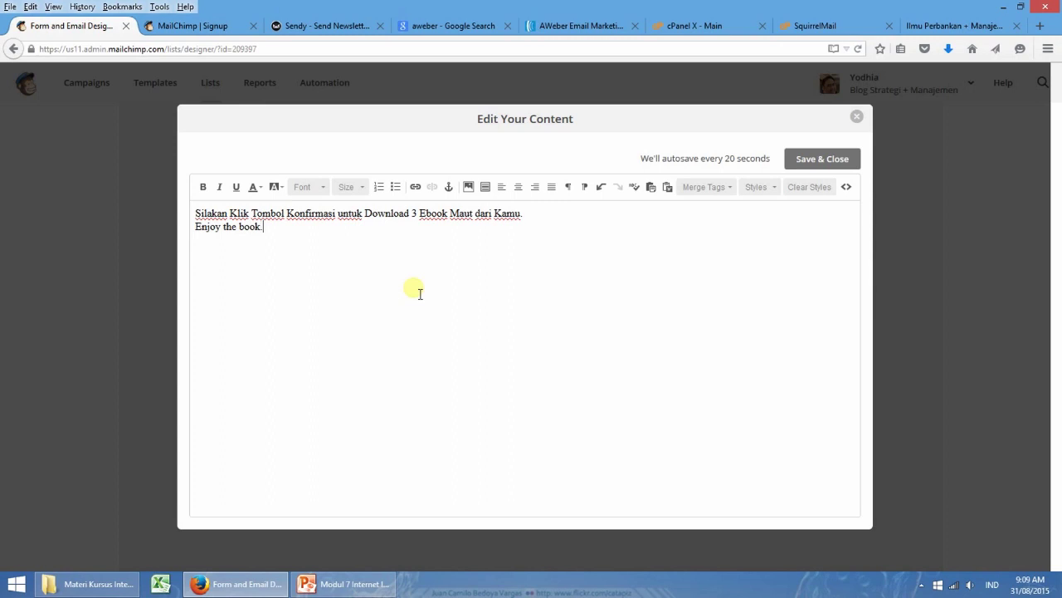
- Format both lines of the confirmation email's body in Georgia at size 18, and save the content
left_click_drag(198, 213, 330, 238)
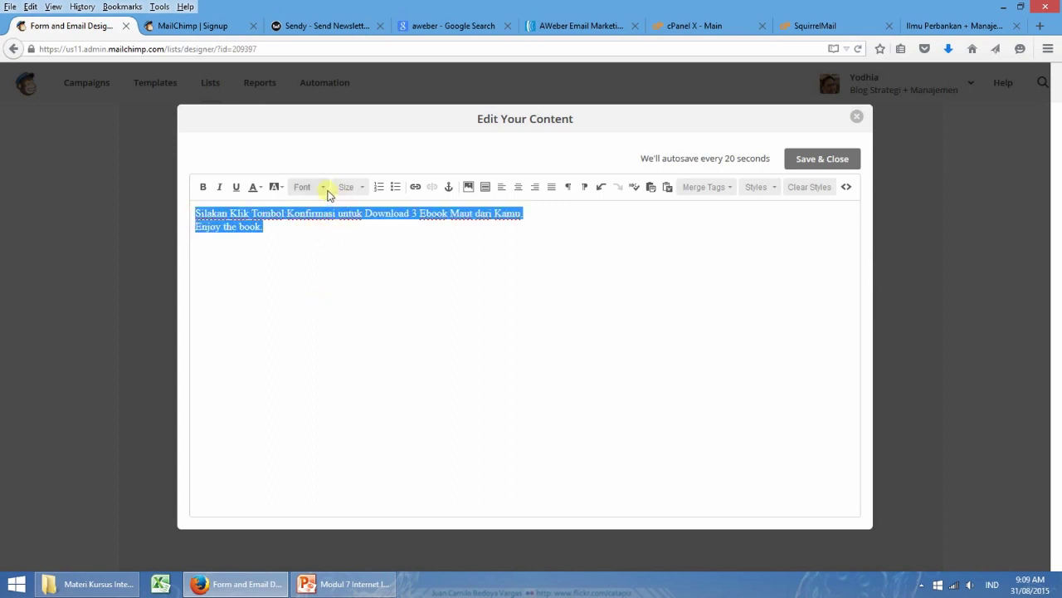
left_click(329, 189)
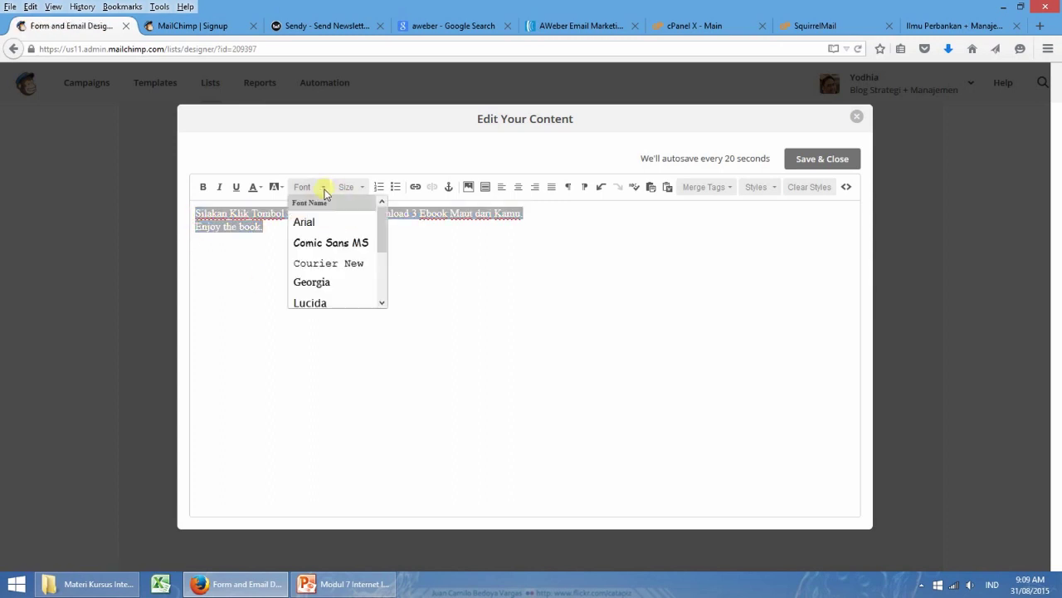
left_click(328, 284)
left_click(355, 189)
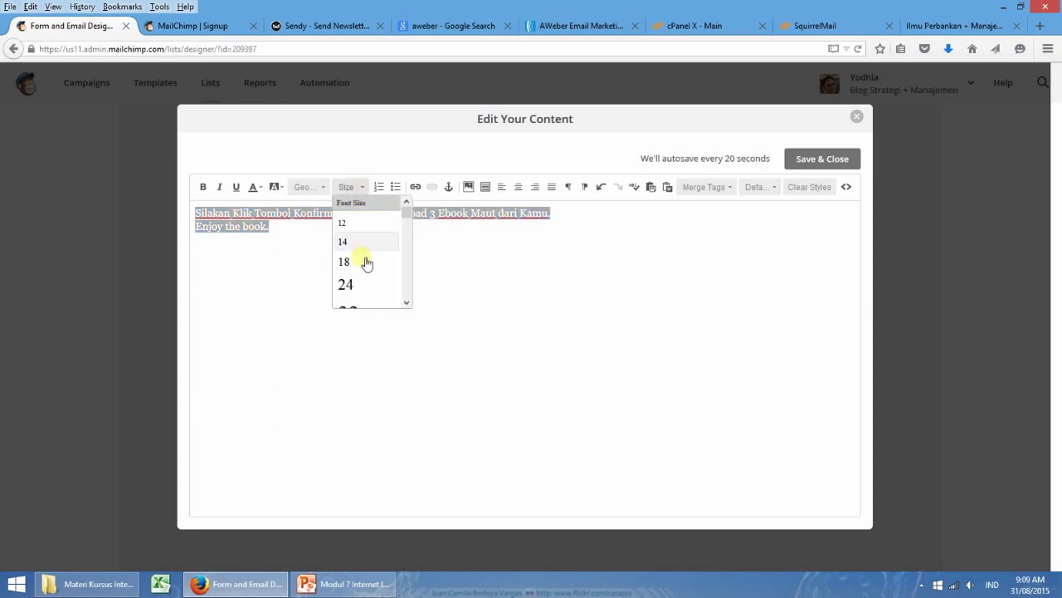
left_click(361, 262)
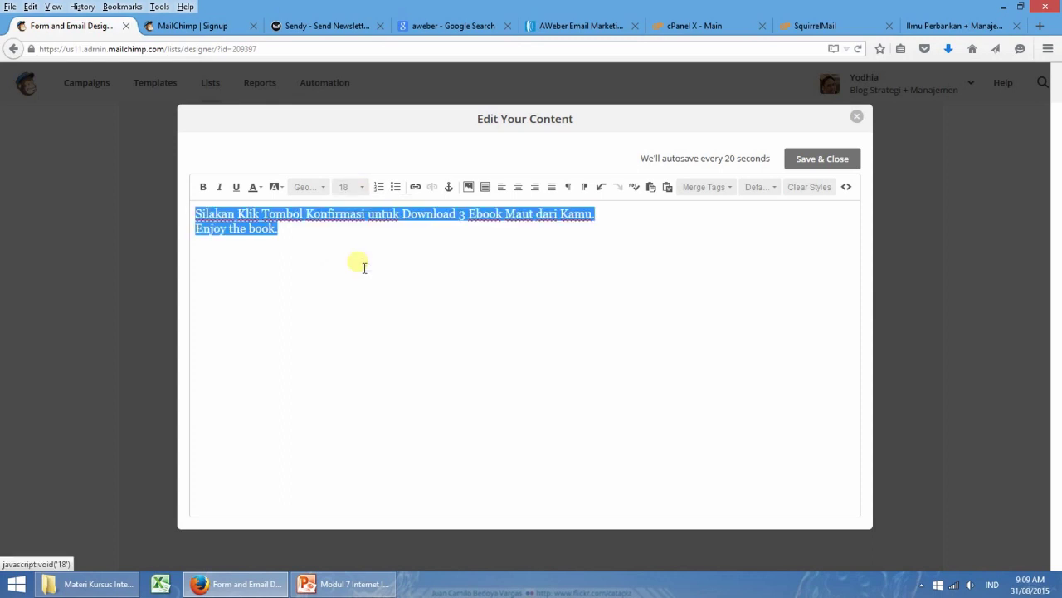
left_click(818, 161)
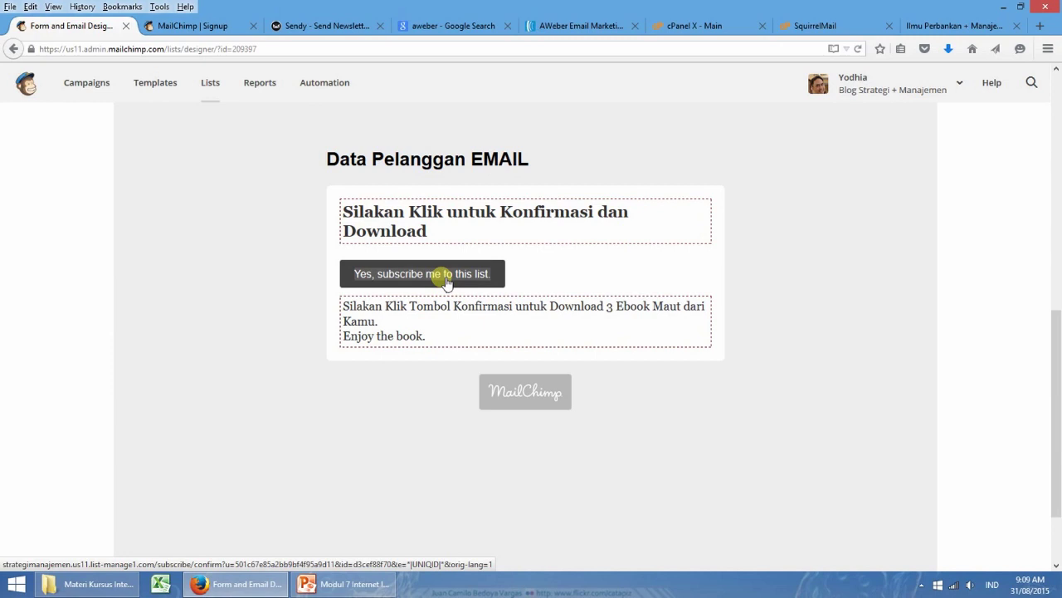
- Change the number of ebooks in the confirmation email's subject line to 3
scroll(955, 222, "up", 8)
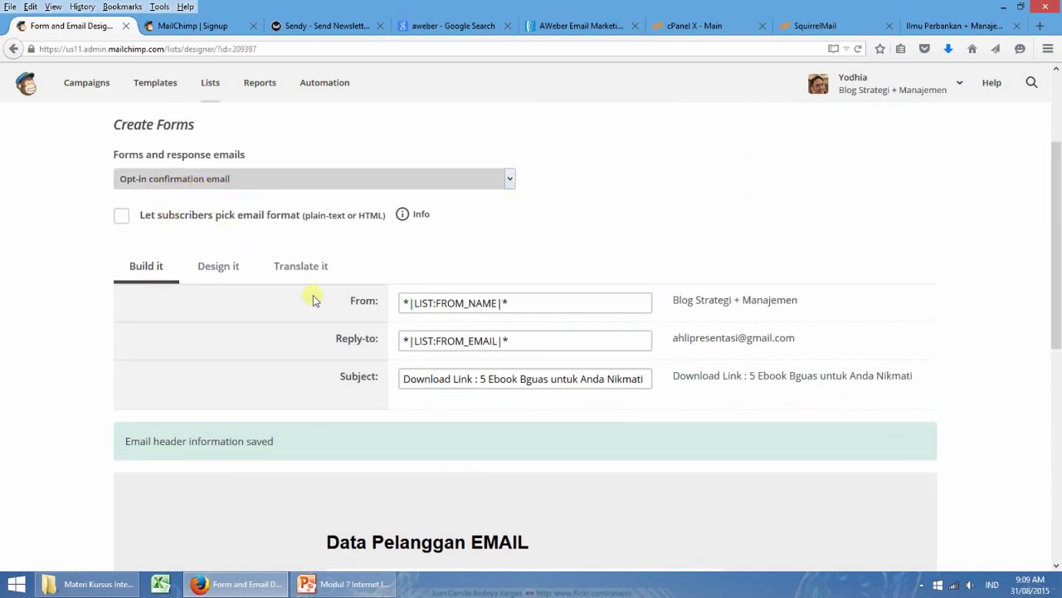
left_click(479, 379)
key("Delete")
type("3")
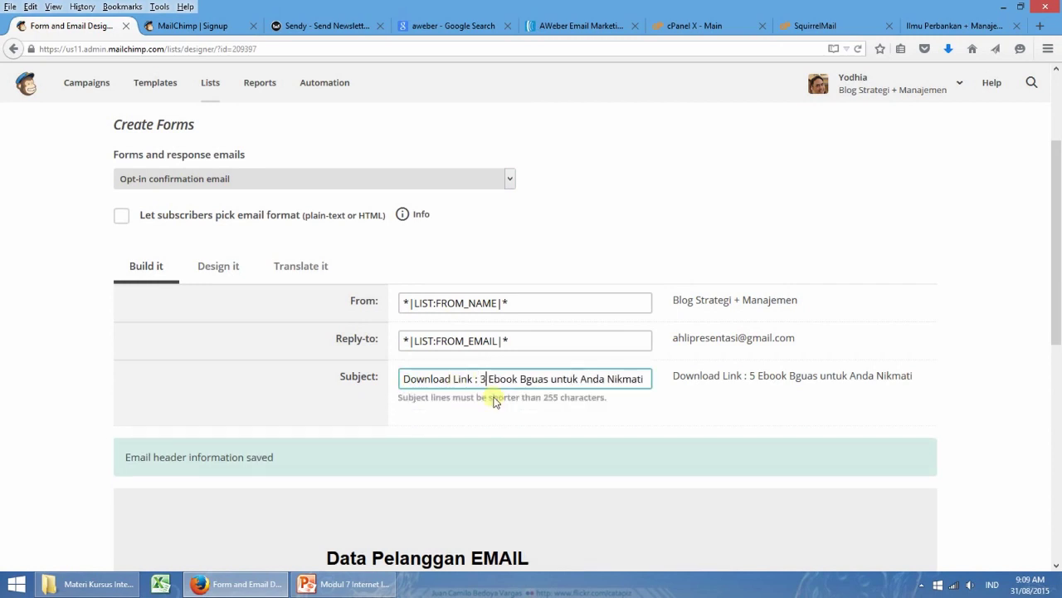
- Correct the misspelled word in the confirmation email's subject line to "Bagus"
scroll(1058, 279, "down", 1)
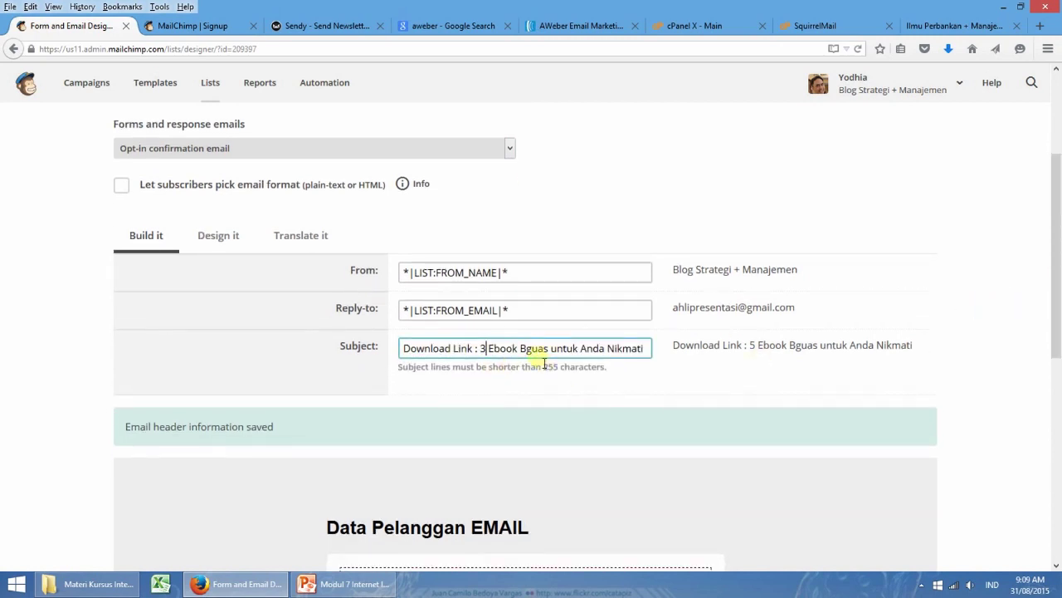
key("BackSpace")
type("ag")
key("Delete")
- Insert a blank line above "Enjoy the book." in the confirmation email's body, make that line bold, and save the content
left_click_drag(1058, 321, 1060, 419)
mouse_move(698, 448)
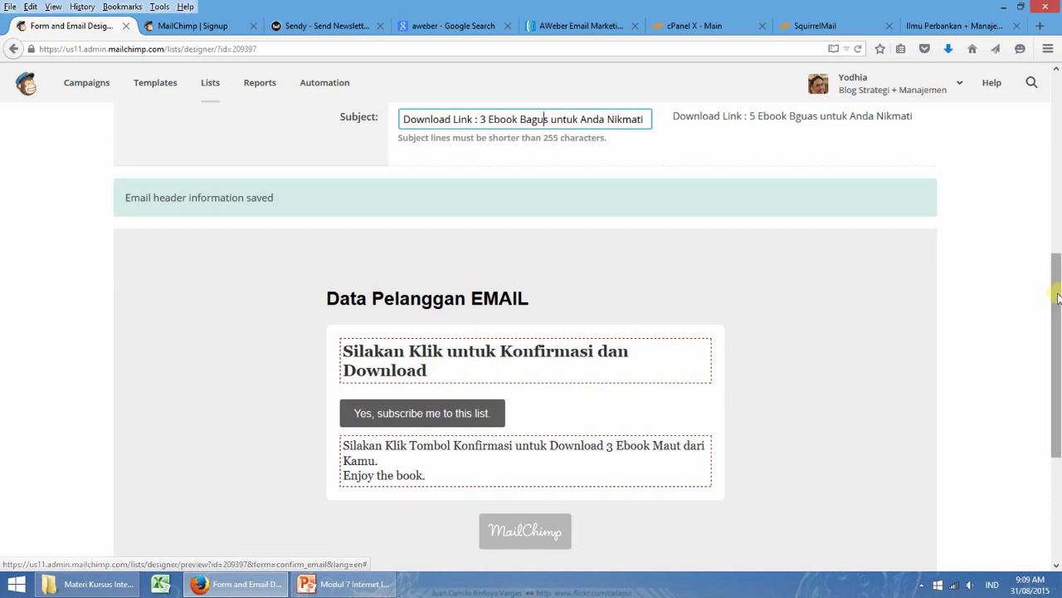
left_click_drag(1057, 292, 1057, 326)
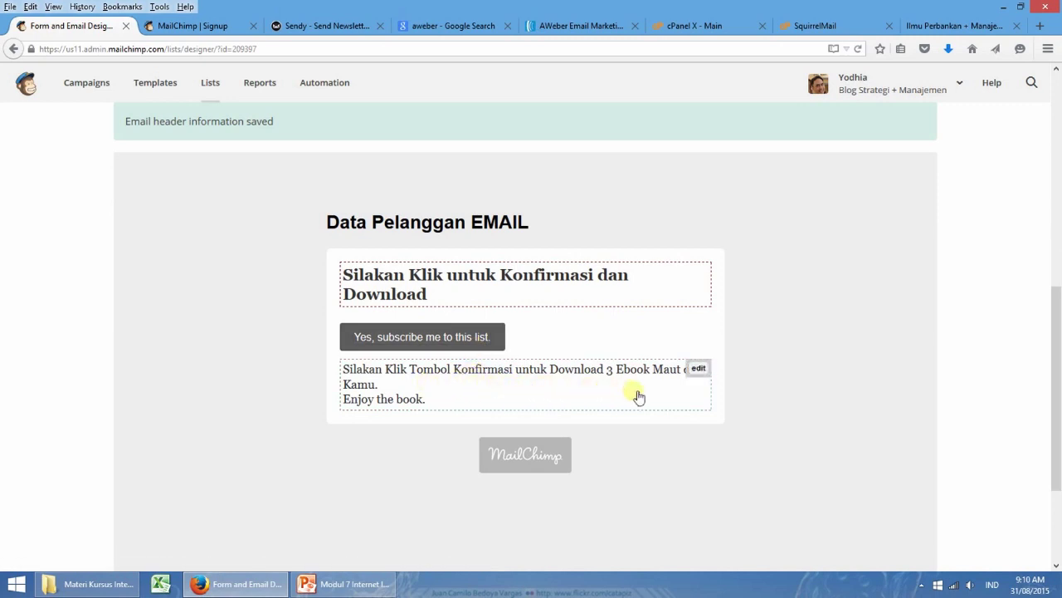
left_click(697, 370)
left_click(606, 203)
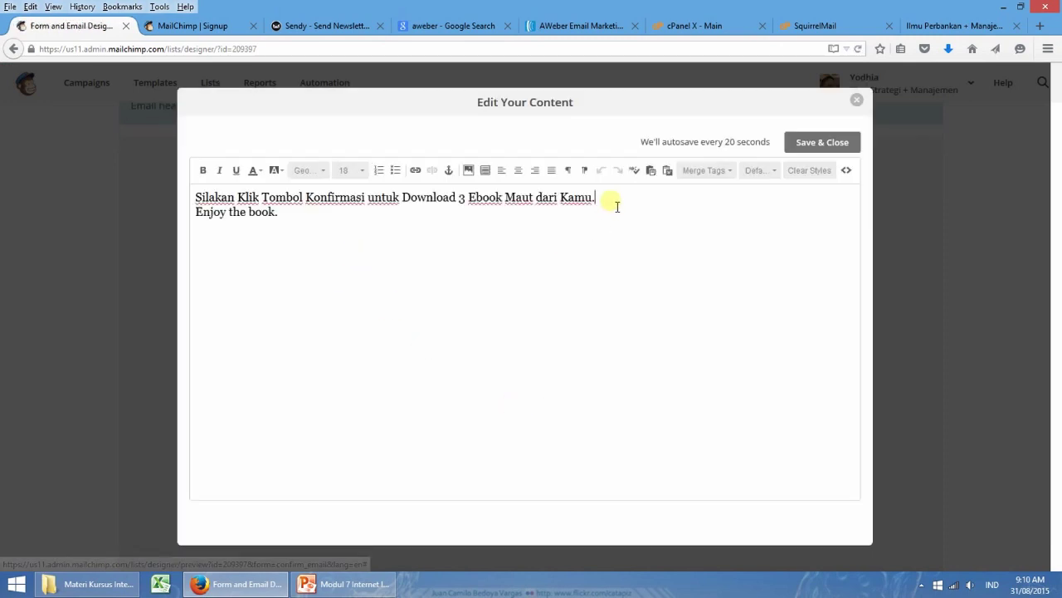
key("Return")
left_click_drag(198, 230, 285, 213)
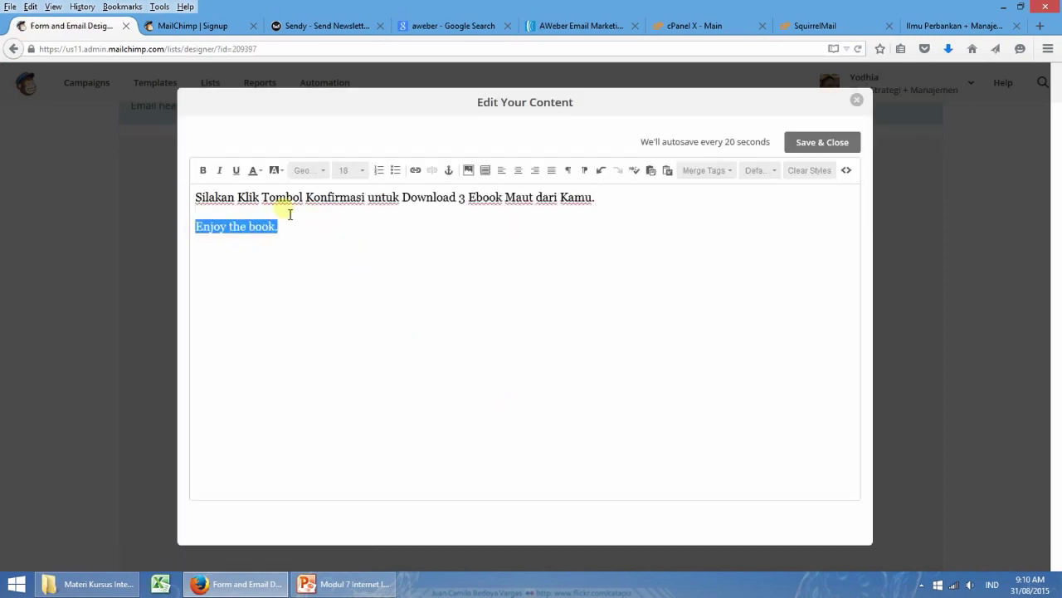
left_click(204, 172)
left_click(442, 268)
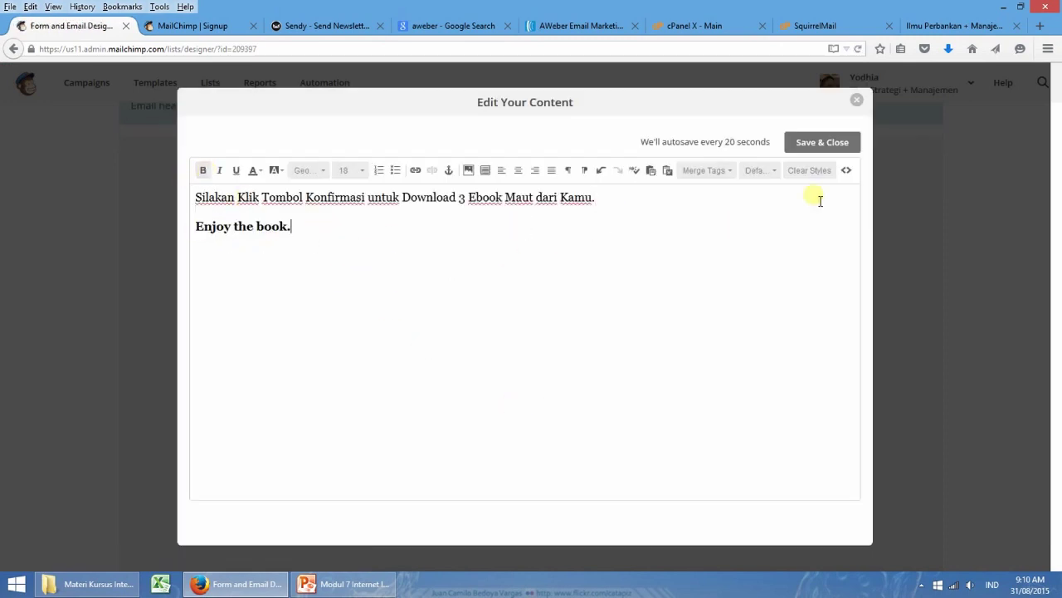
left_click(802, 142)
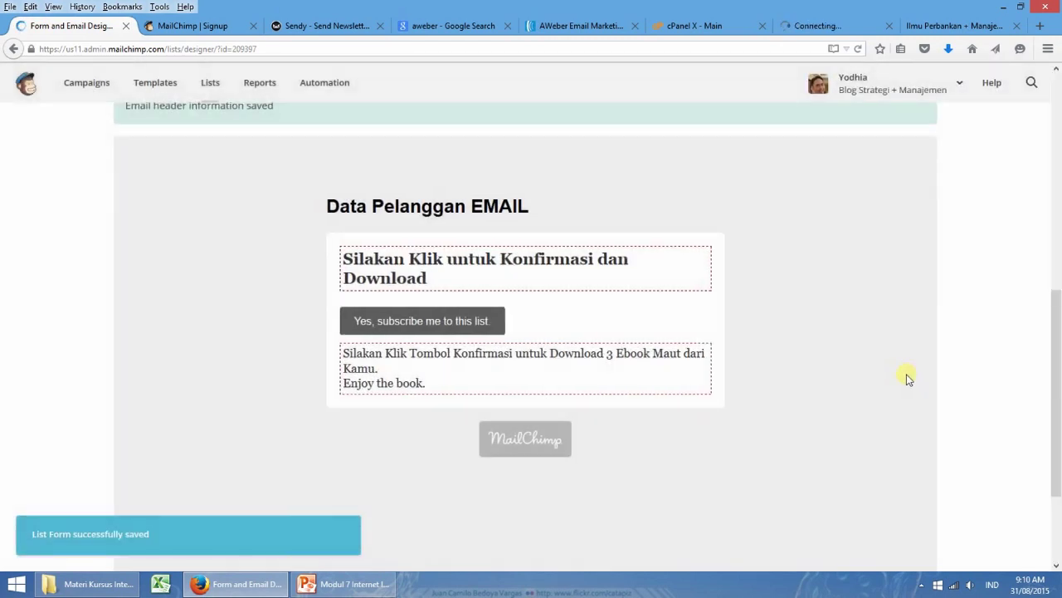
- Switch the form being designed to the Confirmation "thank you" page and bring its content into view
left_click_drag(1056, 373, 1058, 232)
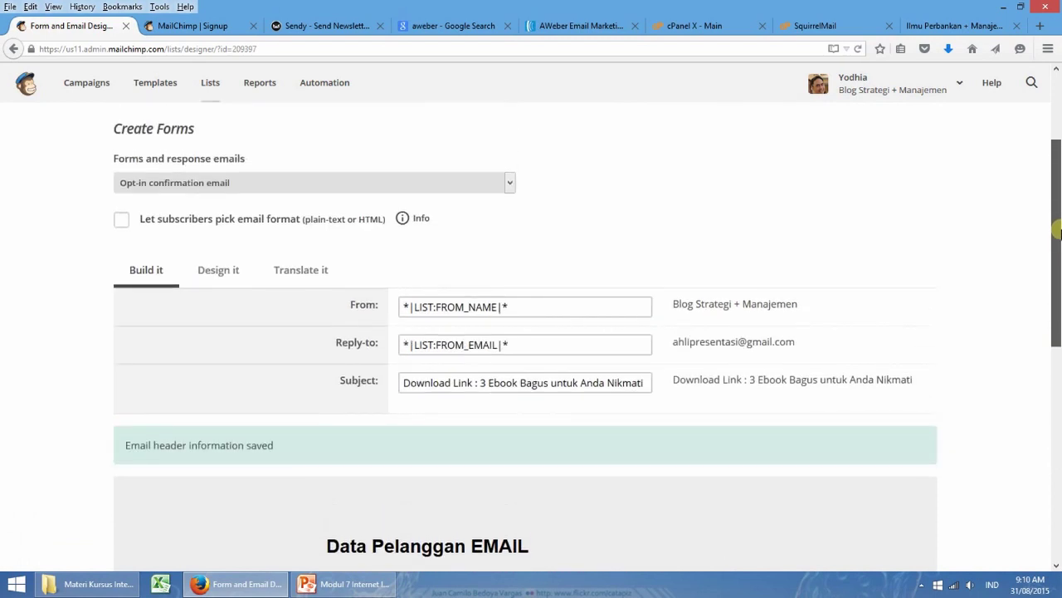
left_click(510, 184)
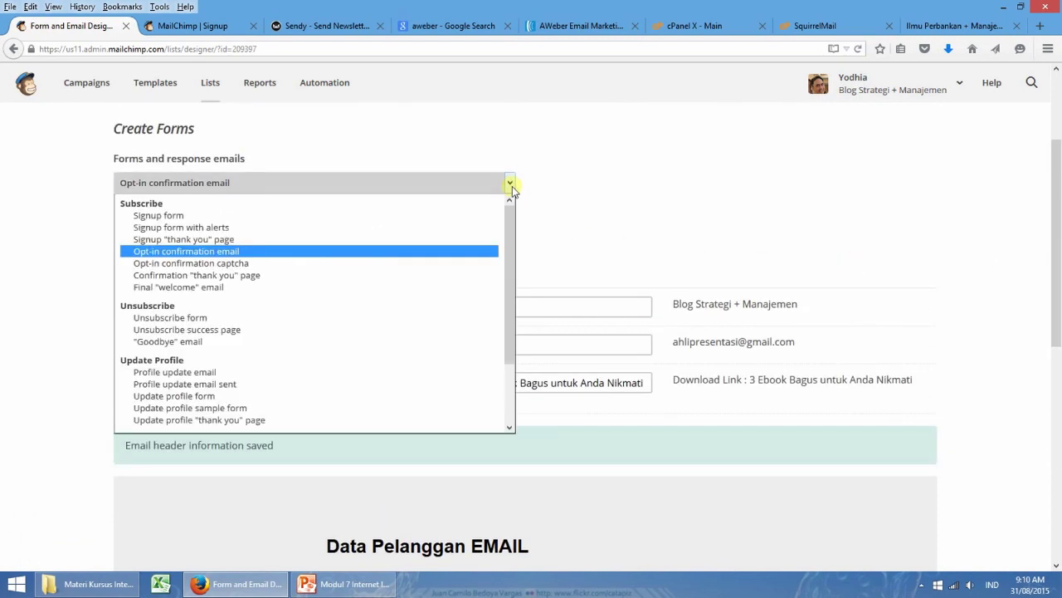
left_click(271, 275)
left_click_drag(1057, 242, 1051, 348)
mouse_move(503, 251)
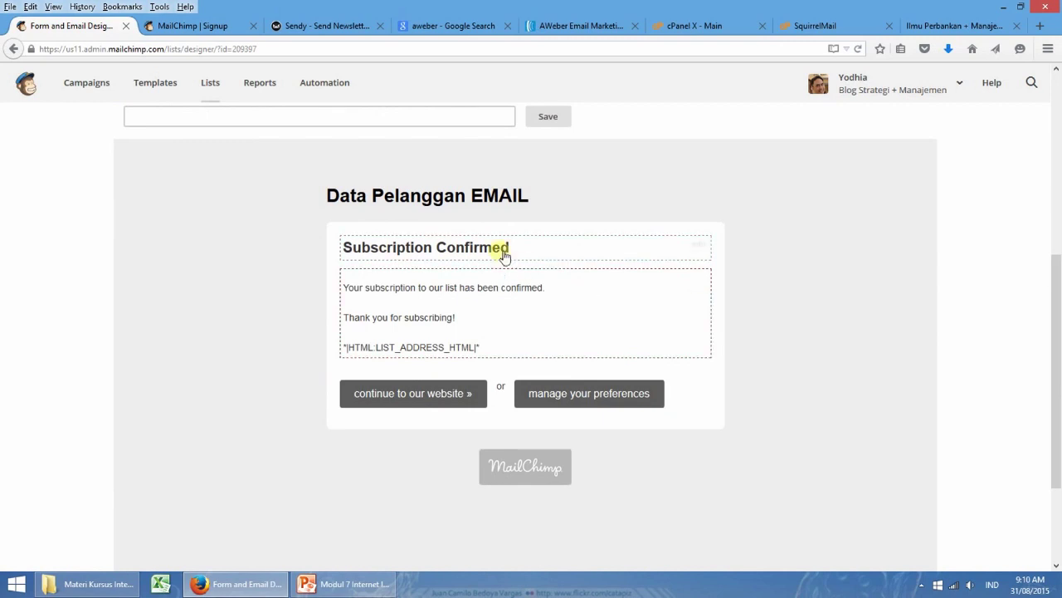
- Replace the confirmation thank-you page's heading with "Konfirmasi Berhasil"
left_click(697, 245)
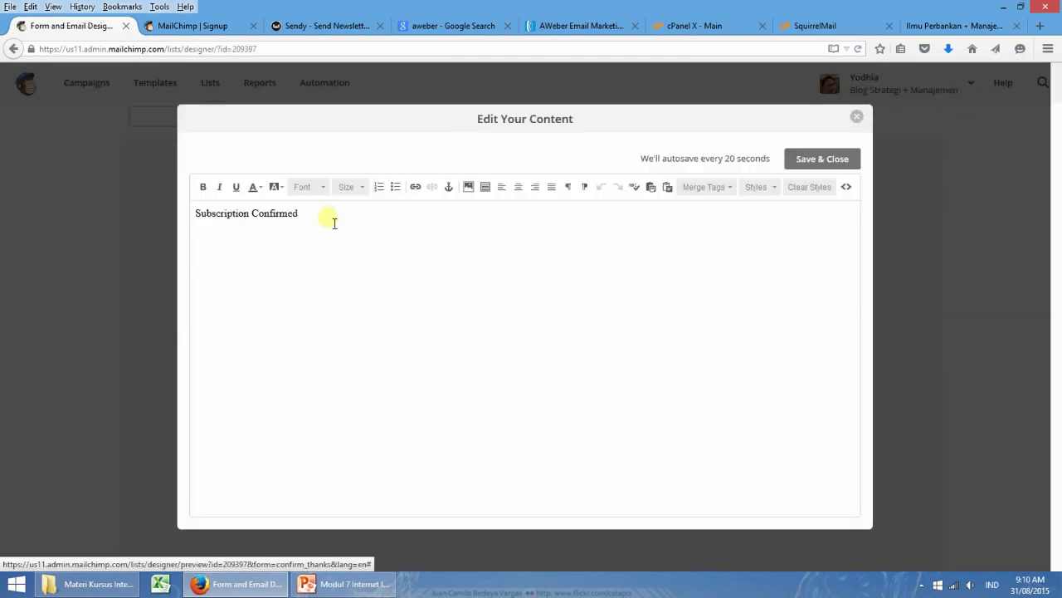
triple_click(262, 214)
type("KO")
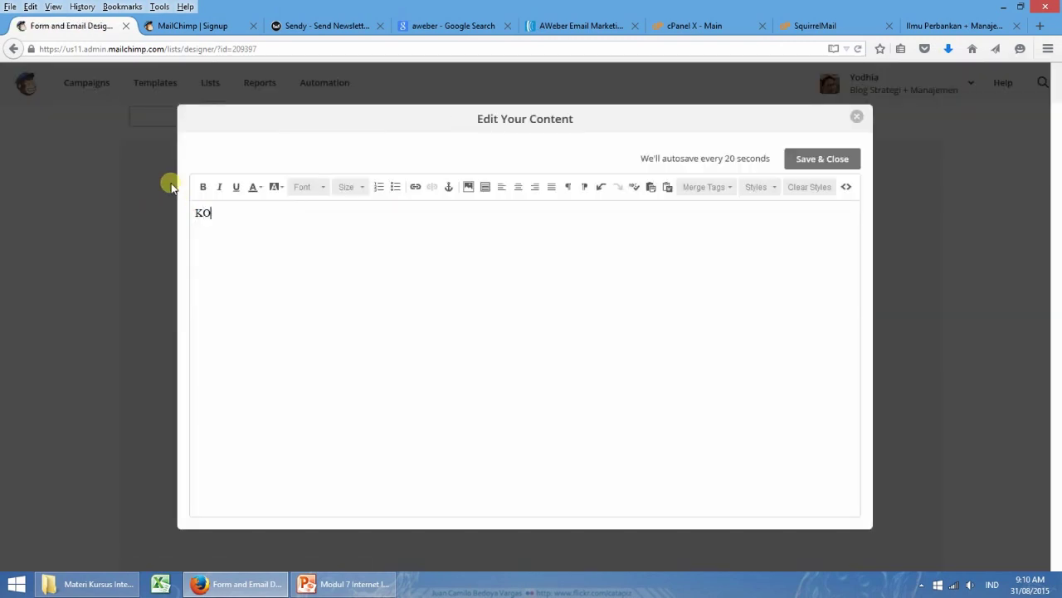
type("nfirmasi")
key("BackSpace")
key("BackSpace")
key("BackSpace")
key("BackSpace")
key("BackSpace")
key("BackSpace")
key("BackSpace")
type("si Berhasil")
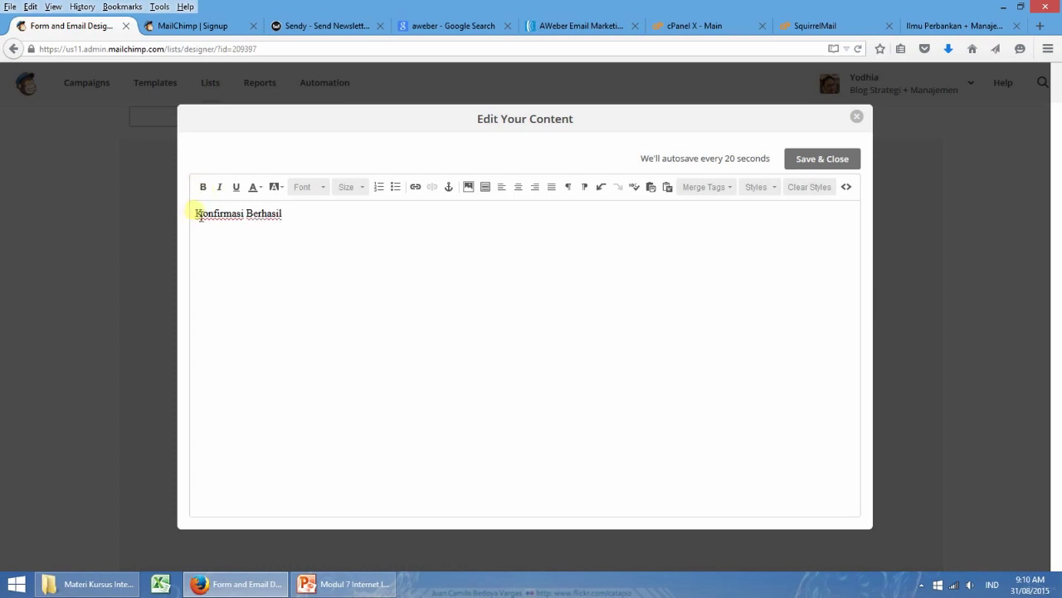
- Format the "Konfirmasi Berhasil" heading in Georgia at size 24 and save the content
left_click_drag(194, 213, 347, 215)
left_click(322, 186)
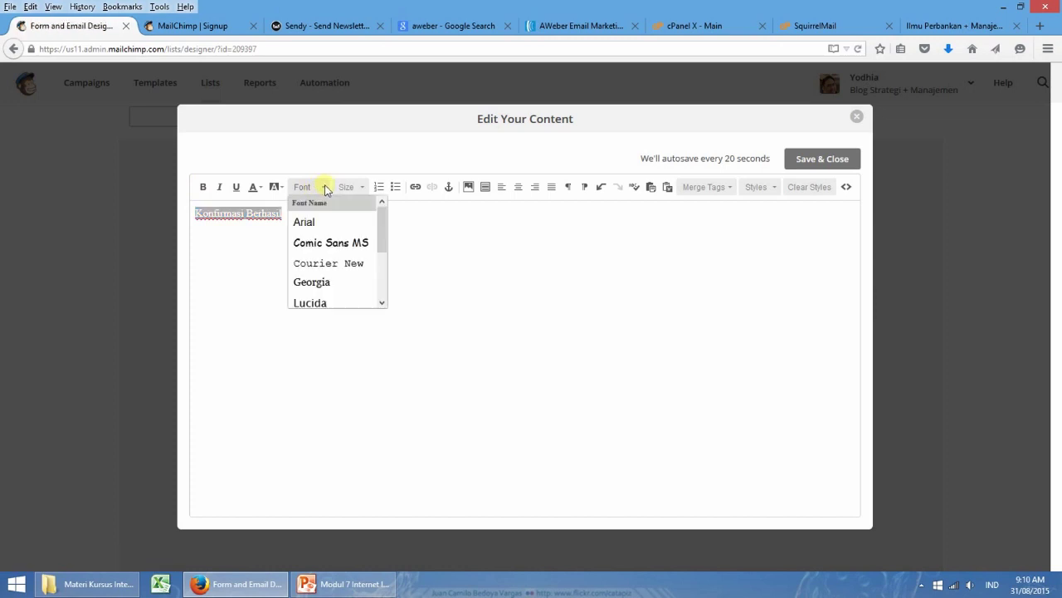
left_click(321, 282)
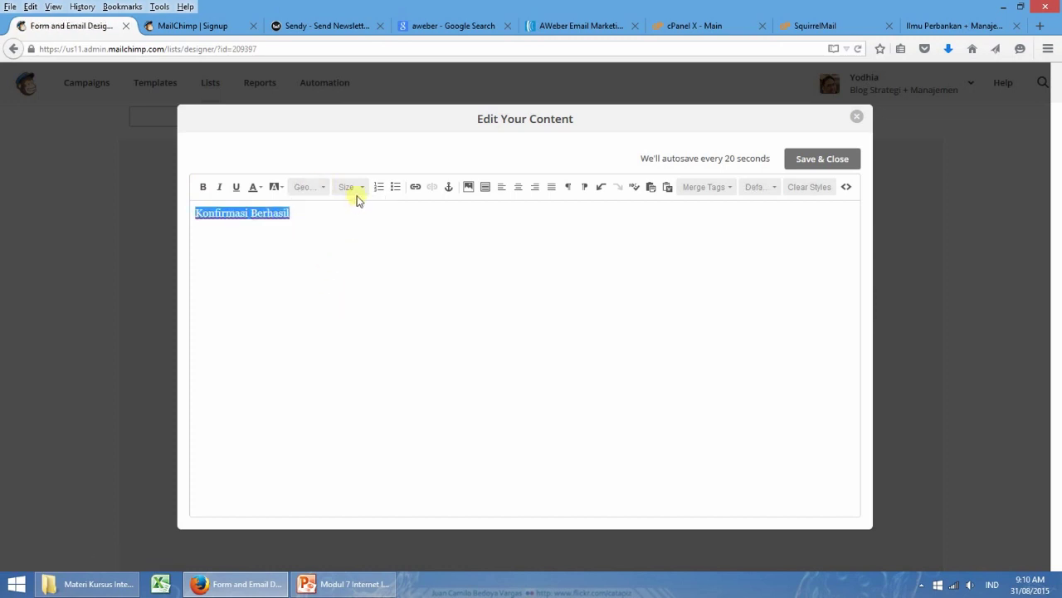
left_click(363, 189)
left_click(360, 285)
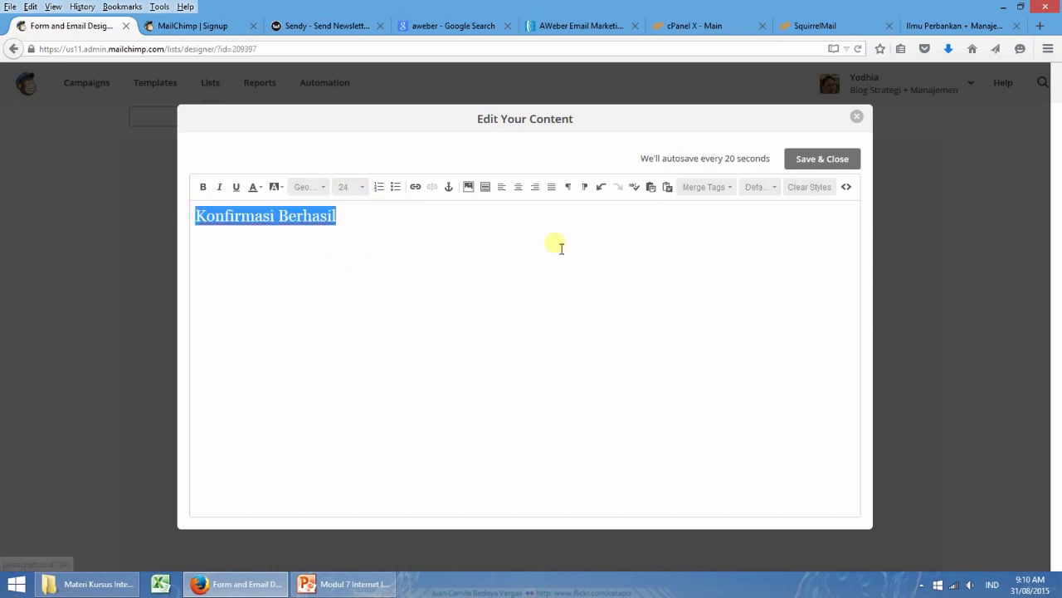
left_click(801, 163)
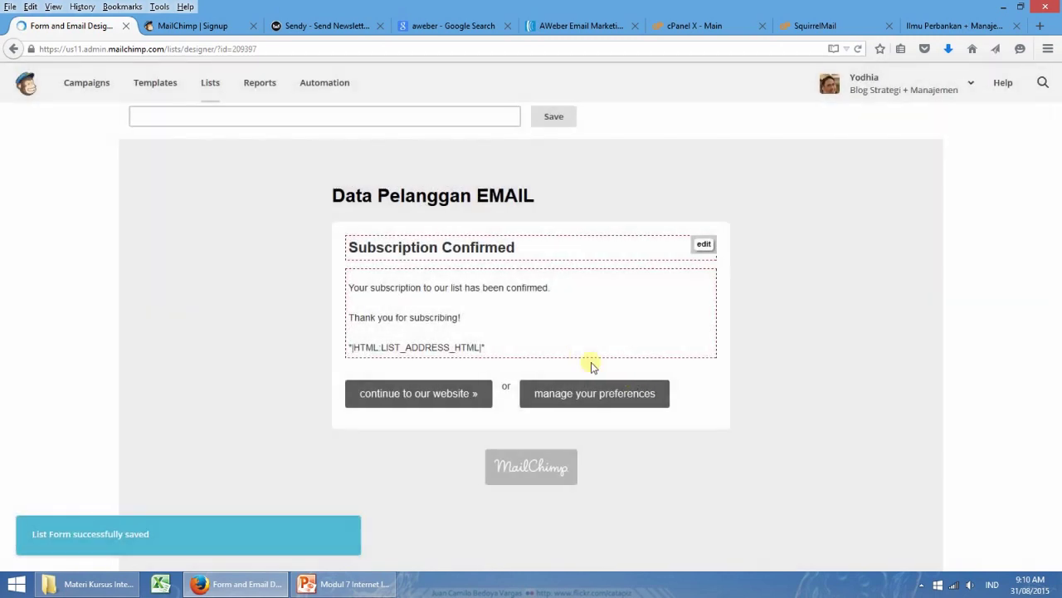
- Replace the thank-you page's body with "Berikut 3 ebook bagus yang siap Anda donwload." and a separate line "DOWNLOAD NOW."
left_click(696, 282)
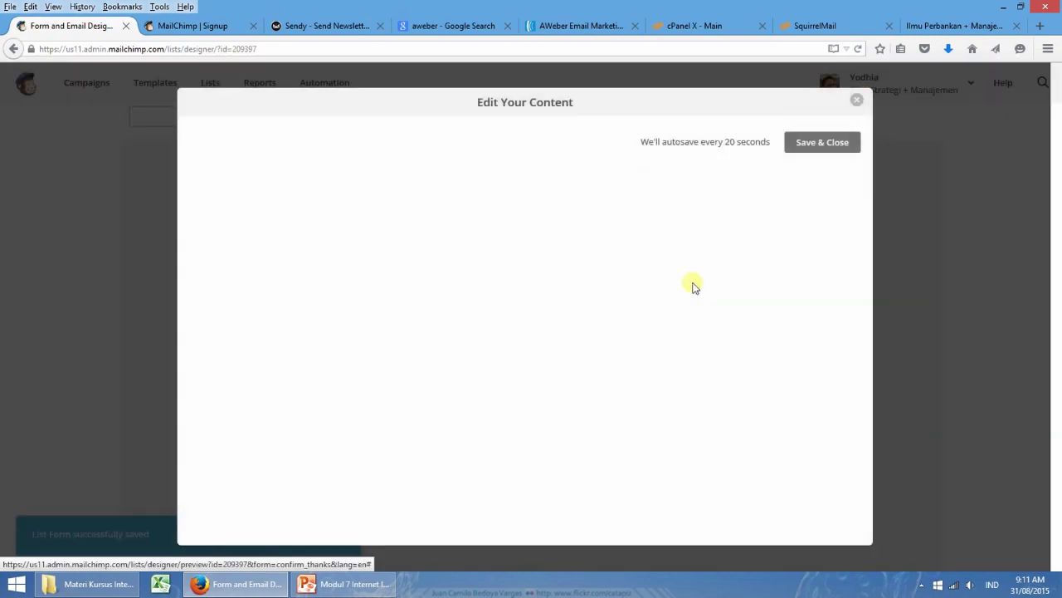
left_click_drag(197, 201, 446, 273)
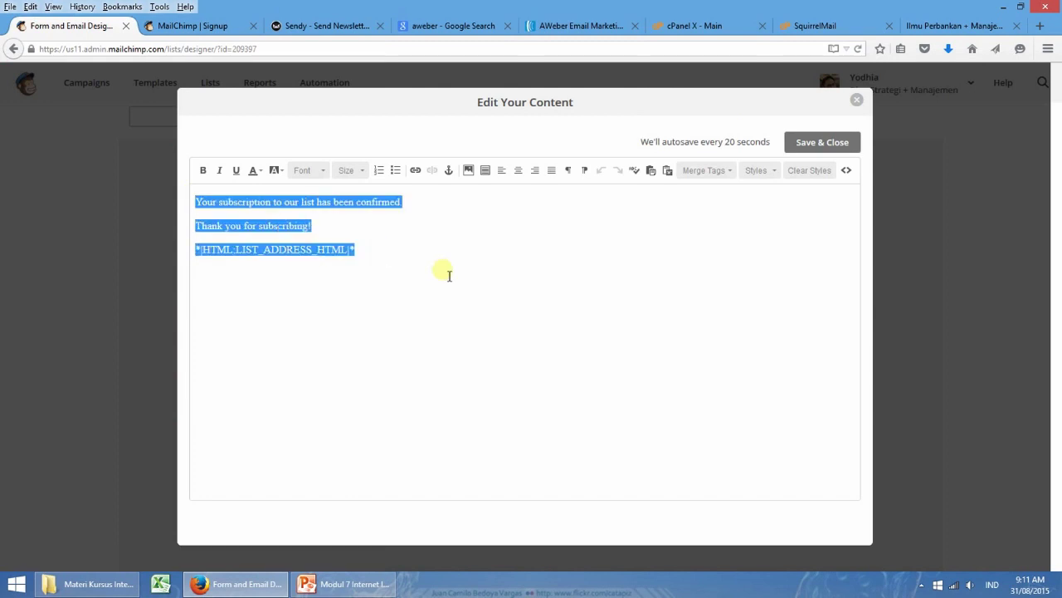
type("Berikut 3 ebook bag")
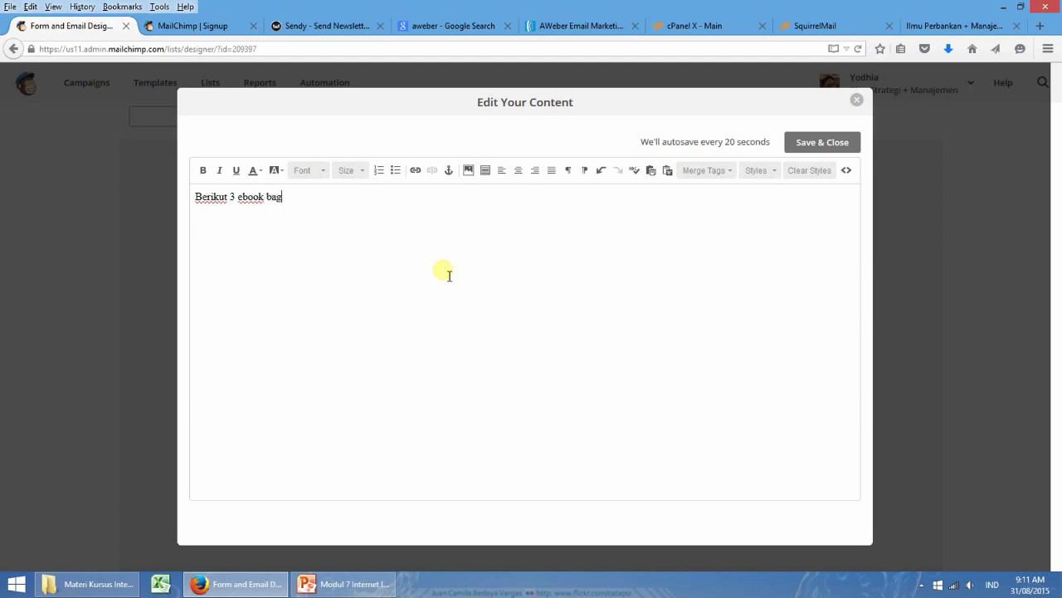
type("us yang siap Anda donwload. ")
type("DOWNLO")
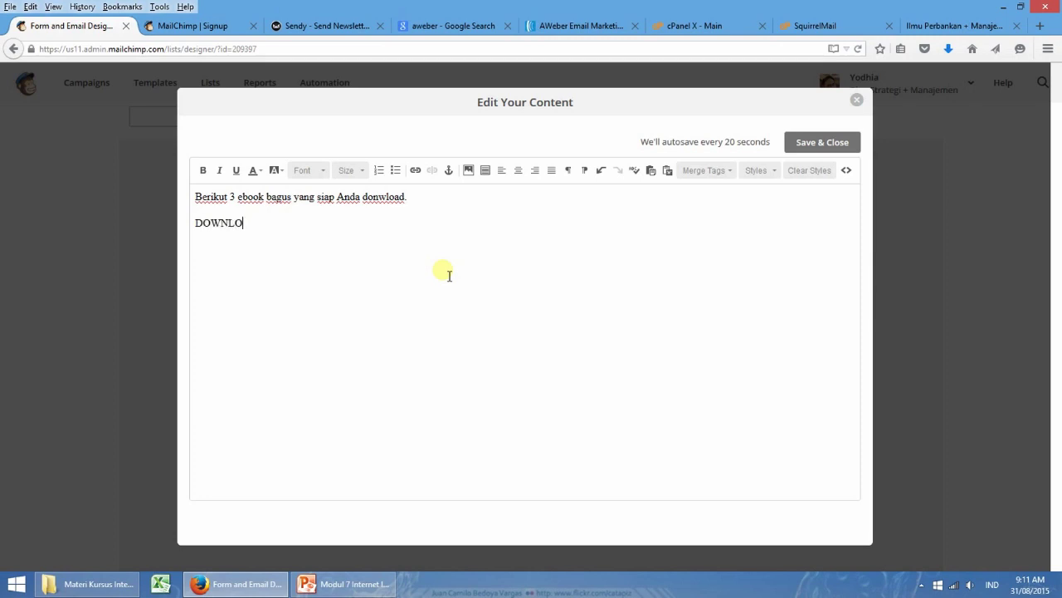
type("AD NOW.")
- Format both lines of the thank-you page's body in bold Georgia at size 24
left_click_drag(196, 193, 368, 237)
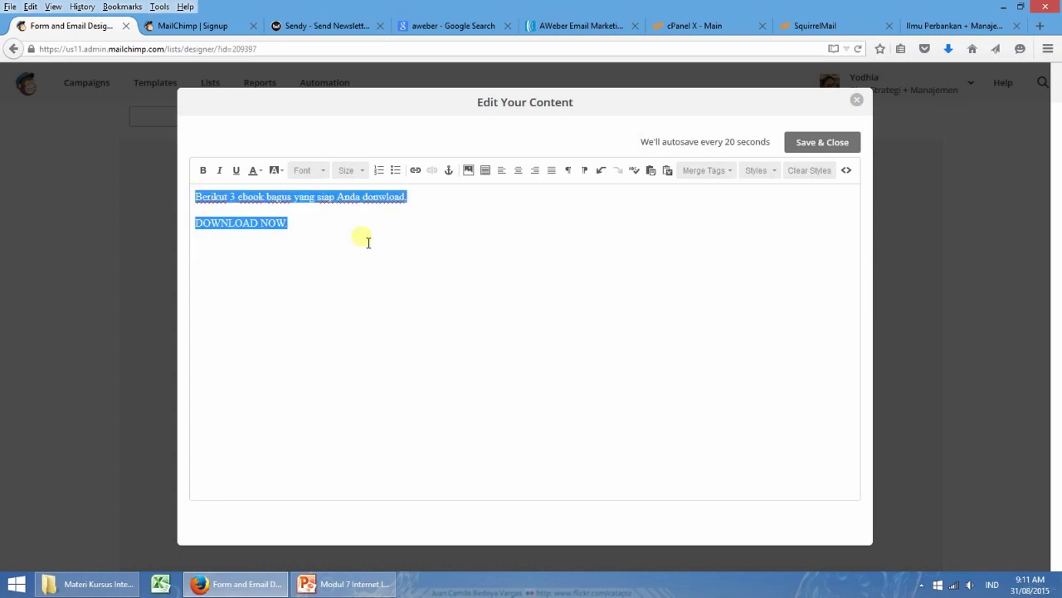
left_click(201, 170)
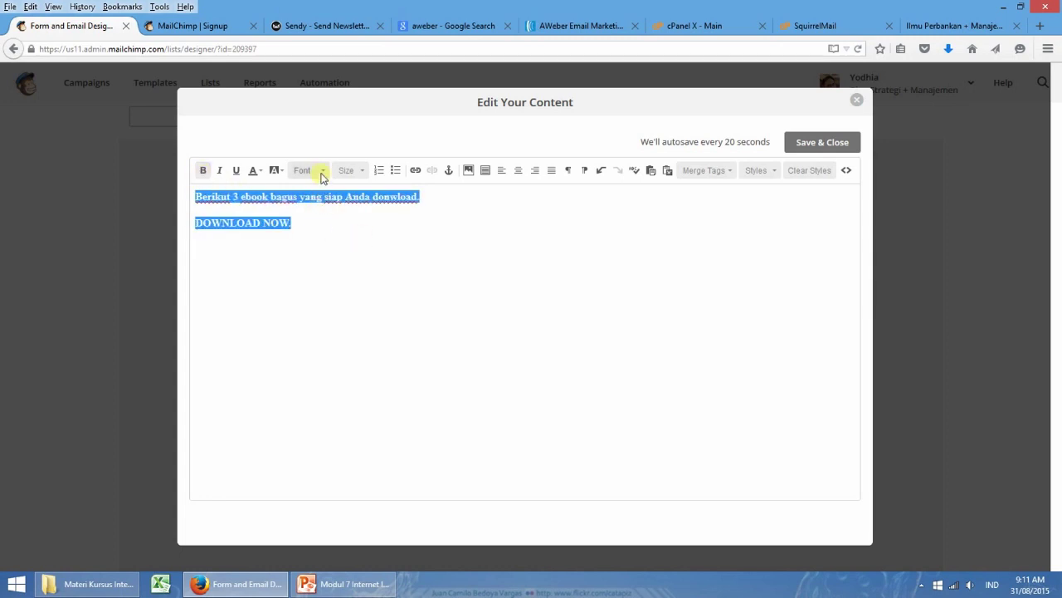
left_click(309, 170)
left_click(326, 268)
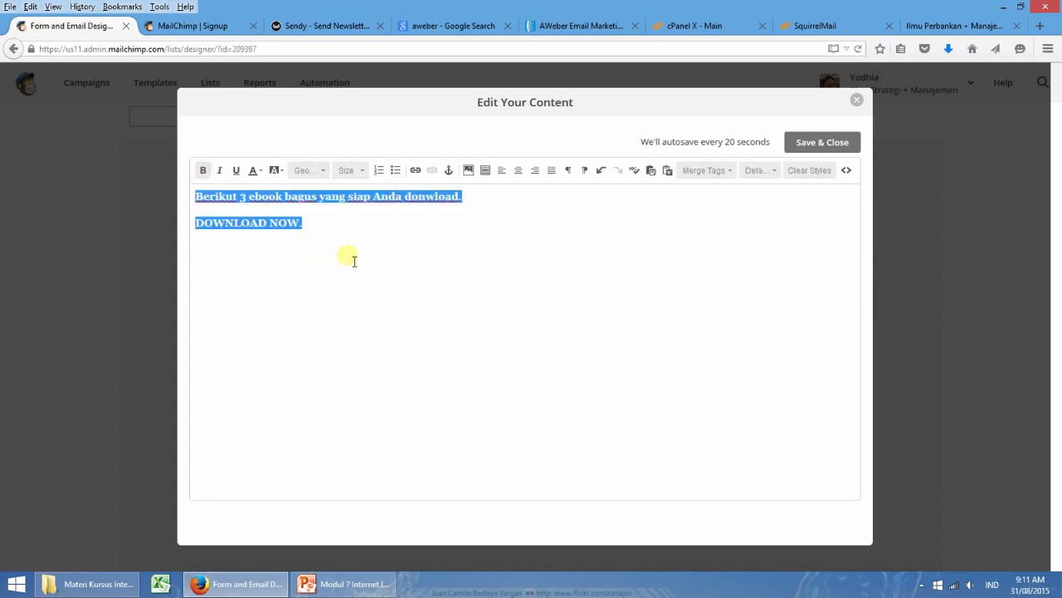
left_click(361, 170)
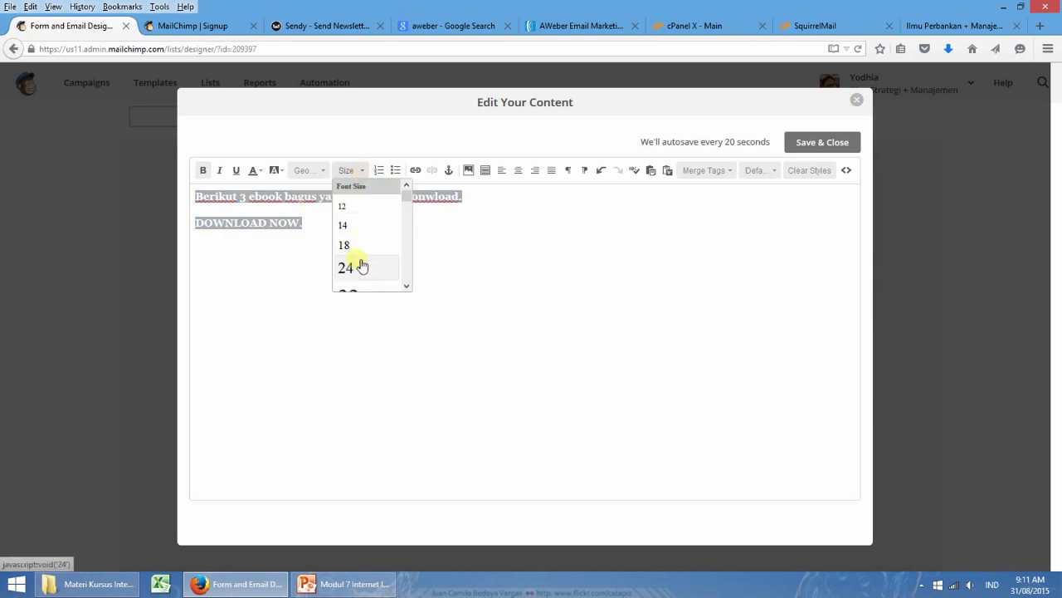
left_click(360, 266)
left_click(384, 282)
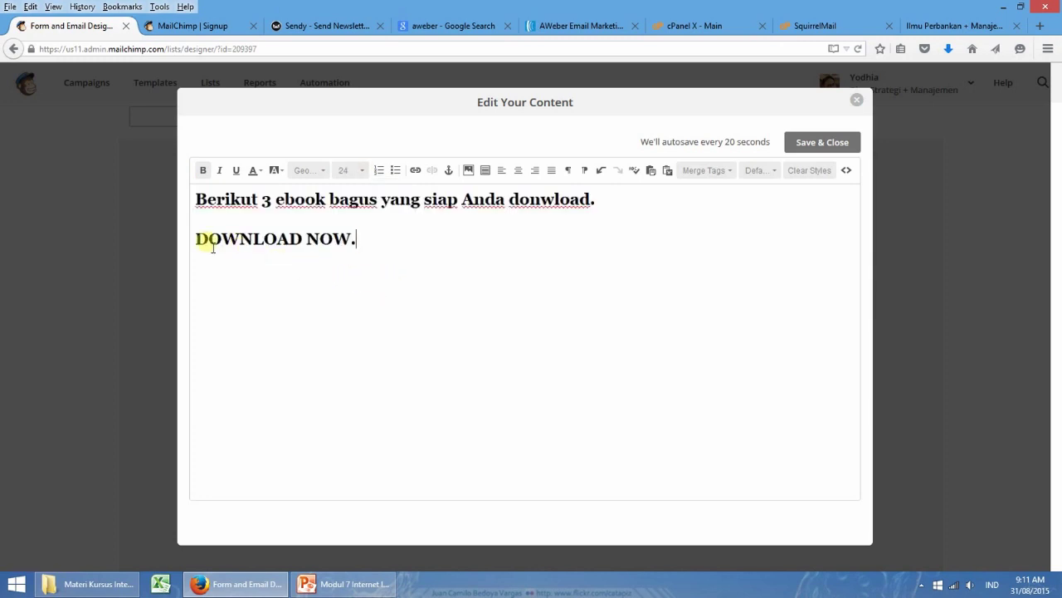
left_click_drag(200, 244, 379, 242)
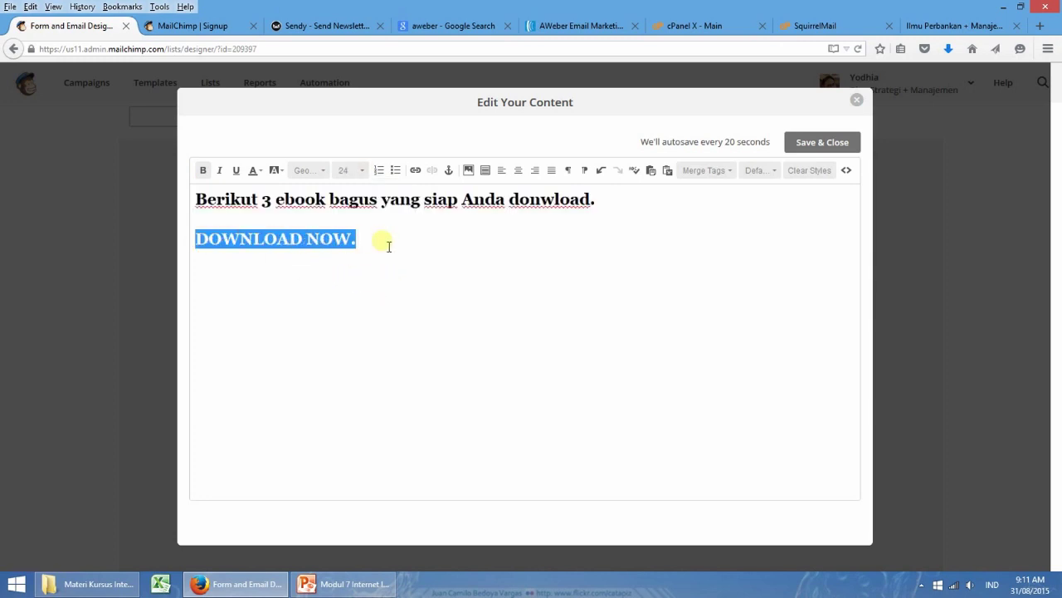
left_click(415, 170)
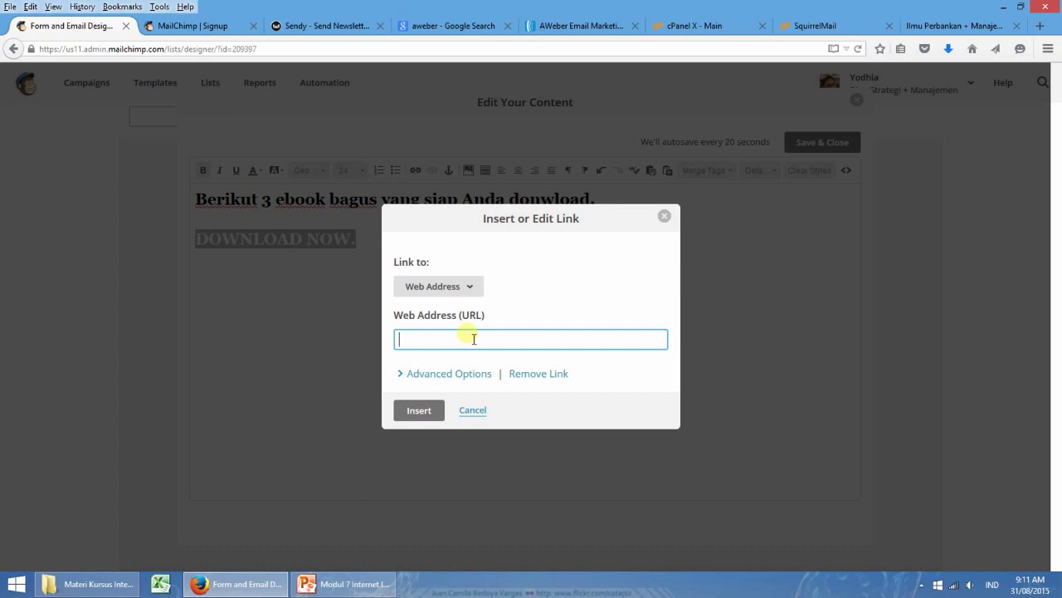
left_click(302, 303)
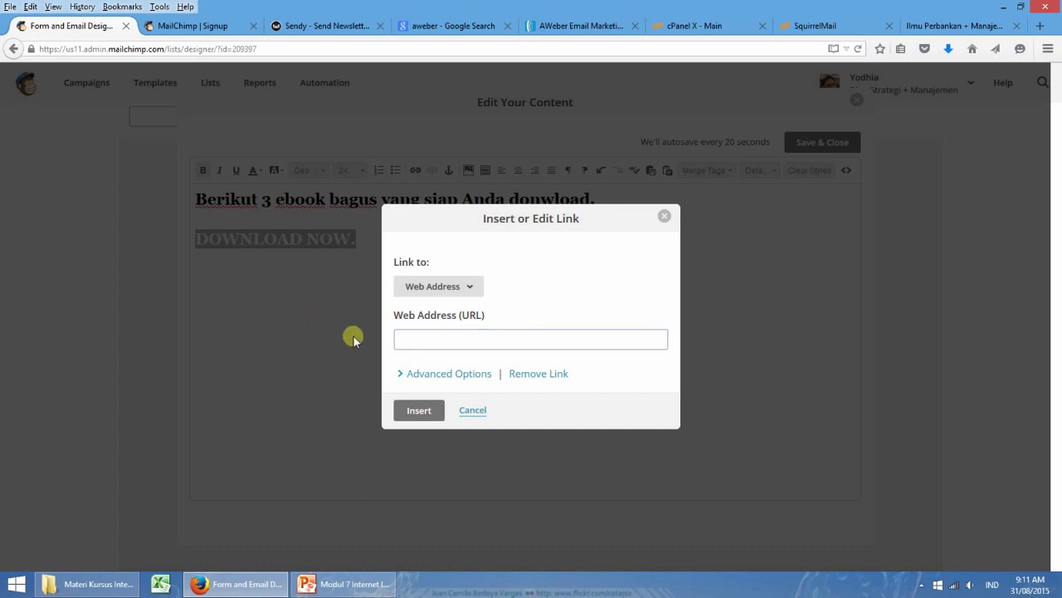
left_click(486, 412)
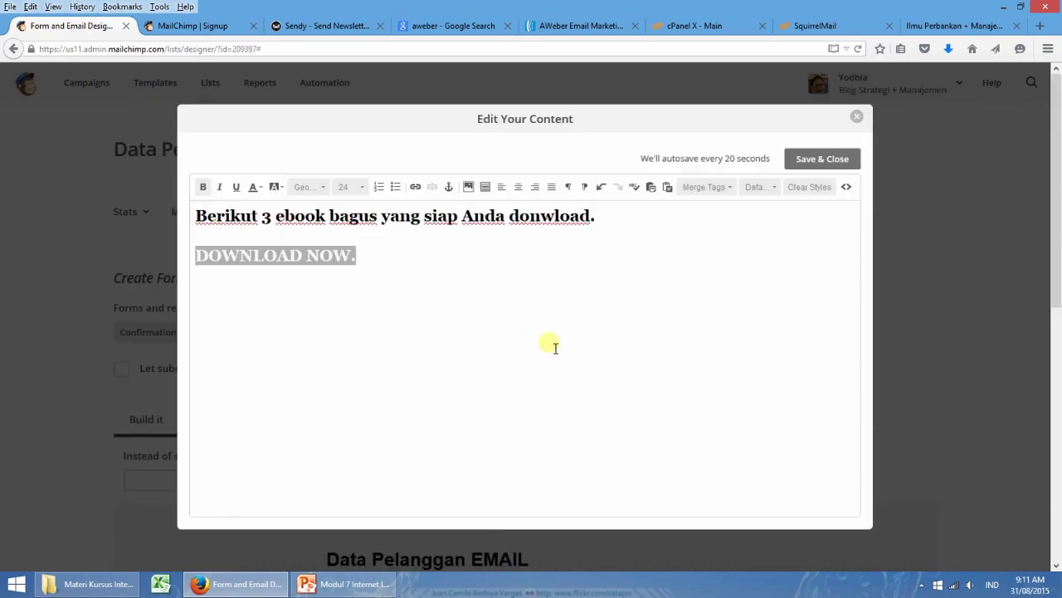
left_click(550, 349)
- Save the thank-you page's body content and check the list of available forms and response emails
left_click(840, 160)
left_click_drag(1057, 294, 1057, 379)
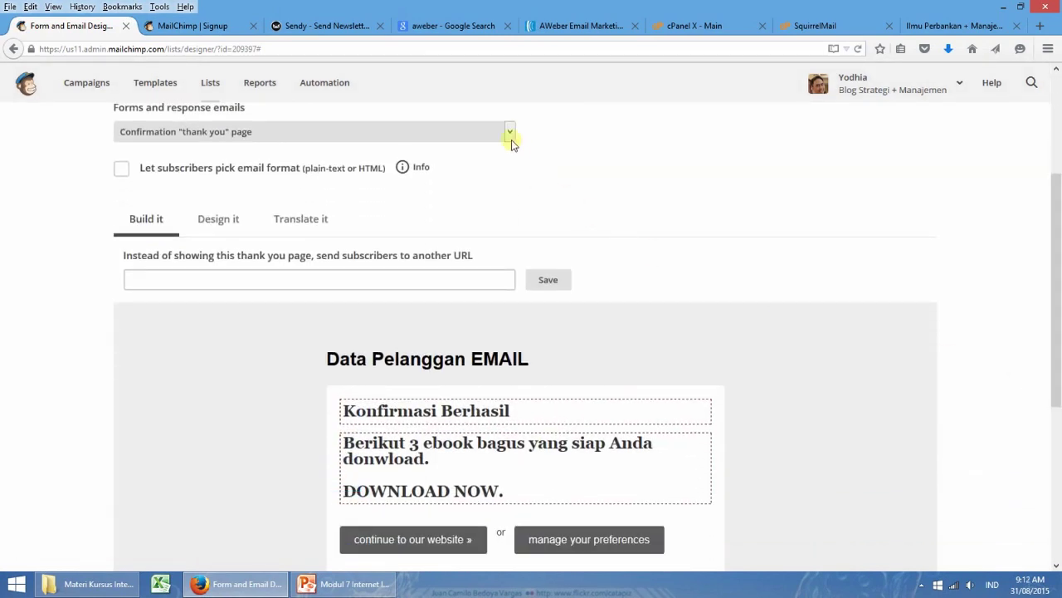
left_click(509, 134)
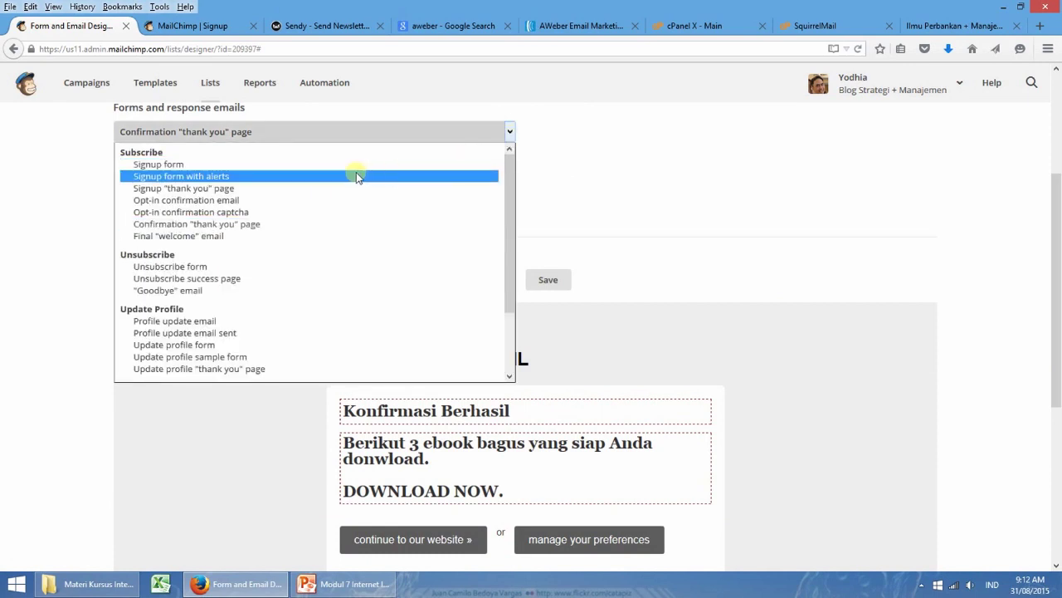
left_click(637, 174)
- Open the signup forms overview of the Data Pelanggan EMAIL list and look over the form types
scroll(399, 174, "up", 3)
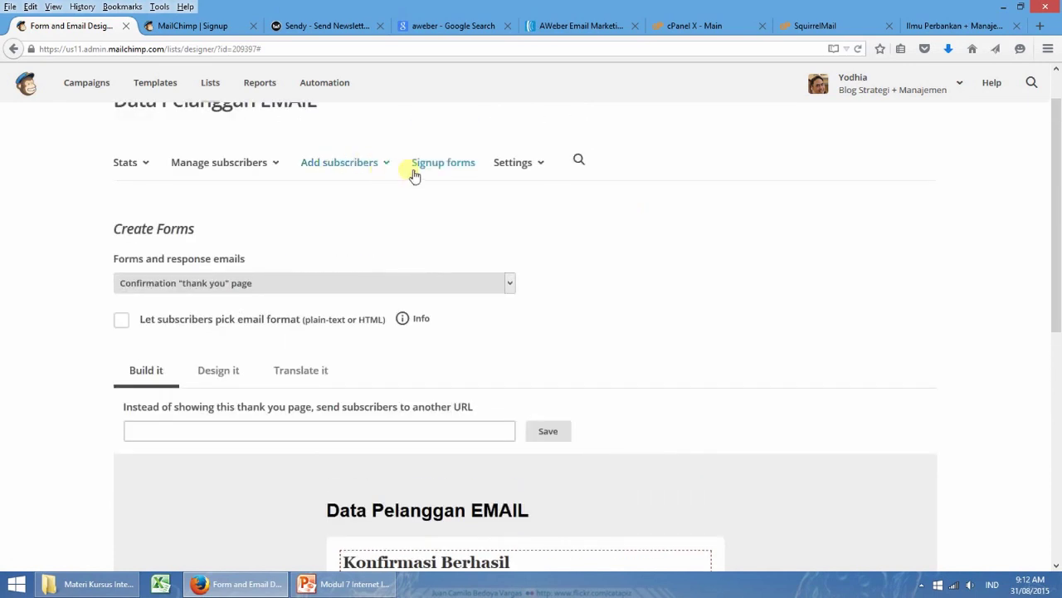
left_click(442, 164)
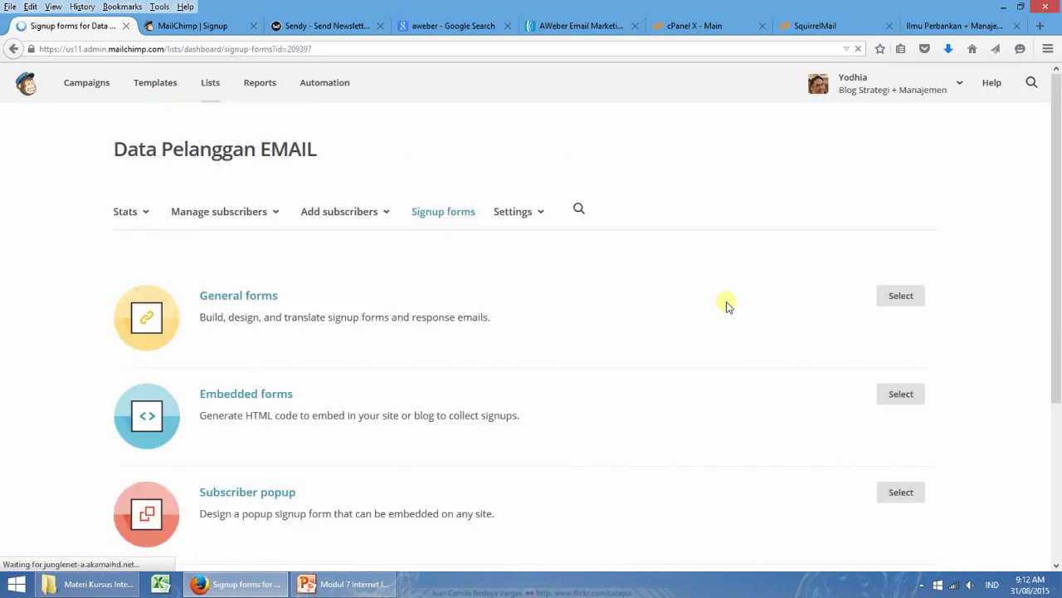
scroll(700, 360, "down", 2)
scroll(699, 360, "up", 2)
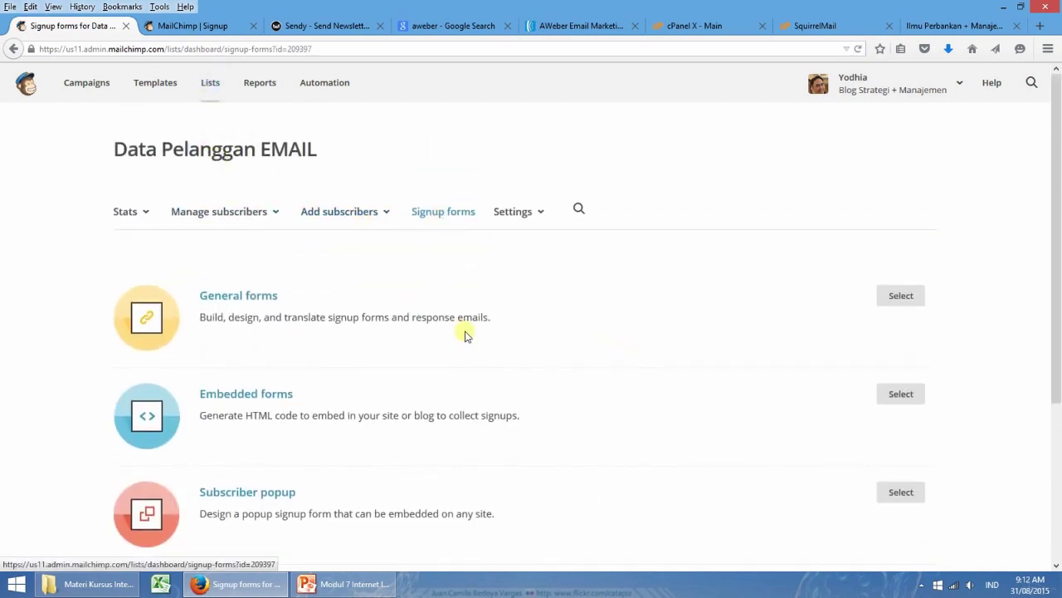
- Open the general forms designer for the Data Pelanggan EMAIL list and look over its forms and response emails
left_click(261, 296)
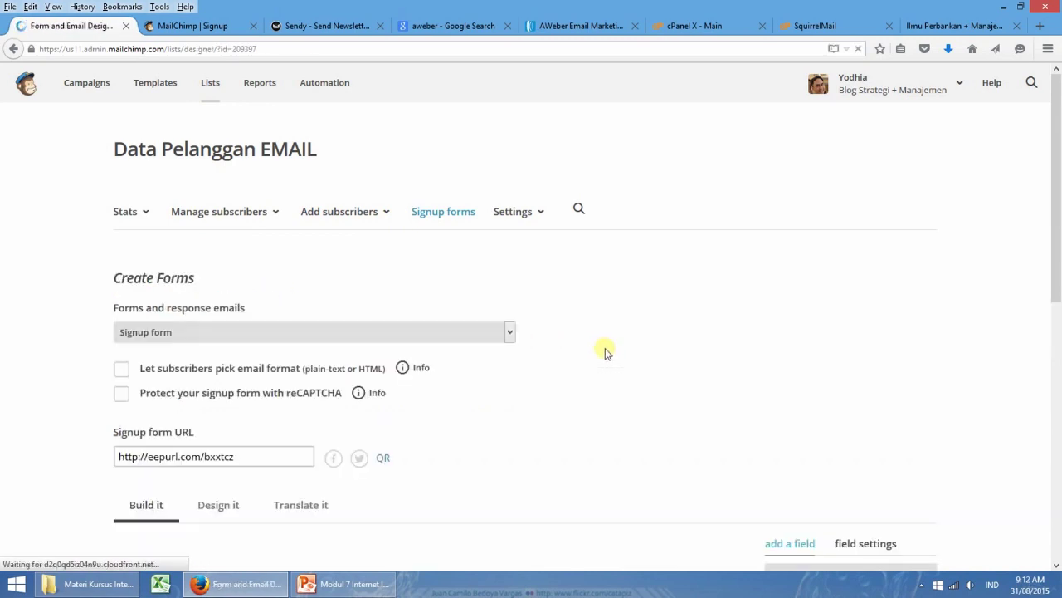
scroll(607, 354, "down", 1)
scroll(605, 352, "down", 3)
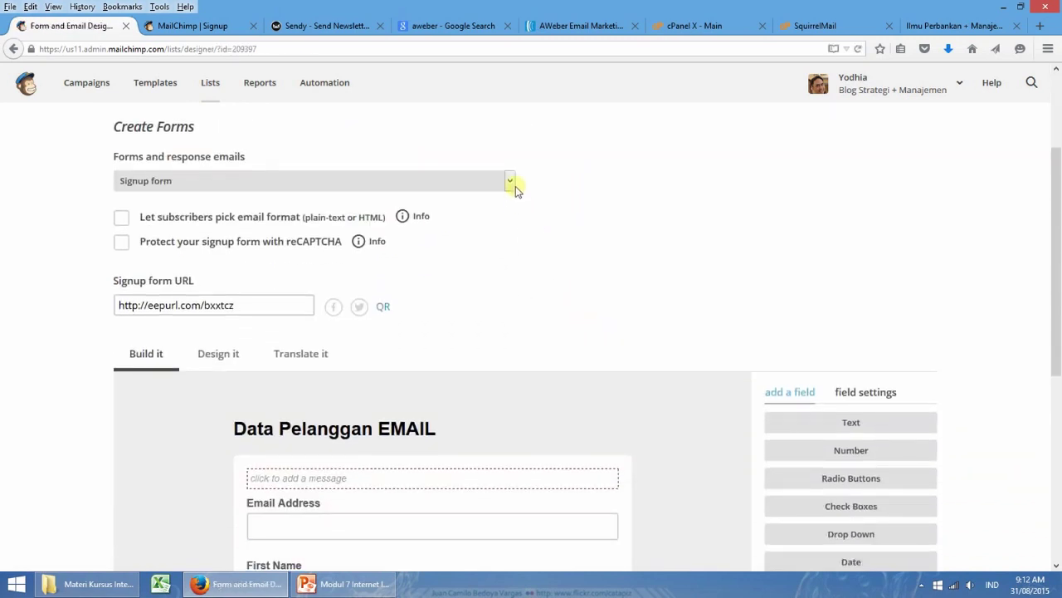
left_click(509, 183)
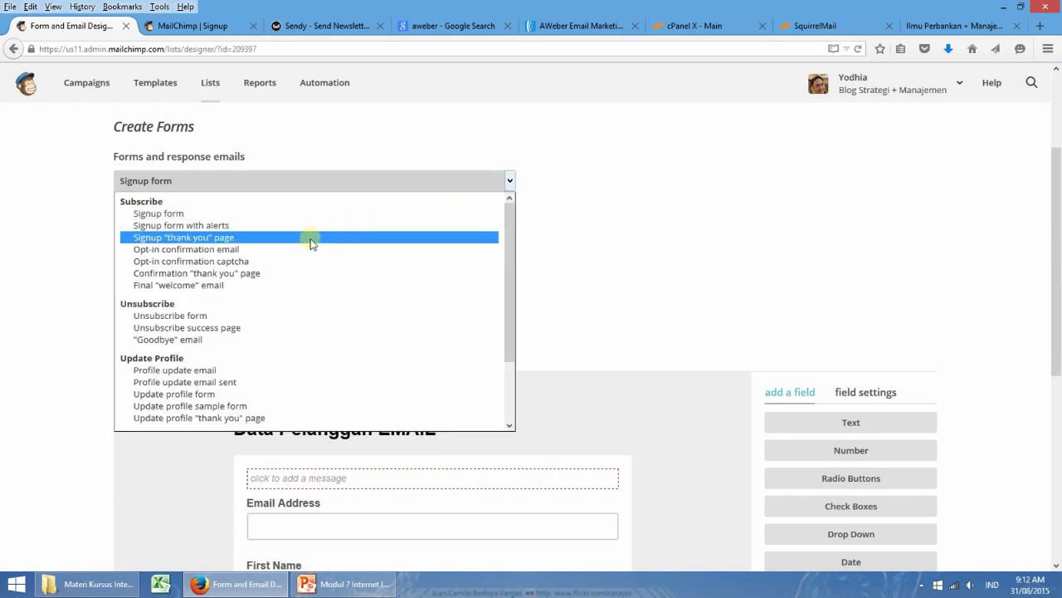
left_click(585, 229)
left_click_drag(1056, 249, 1047, 278)
scroll(1057, 346, "up", 1)
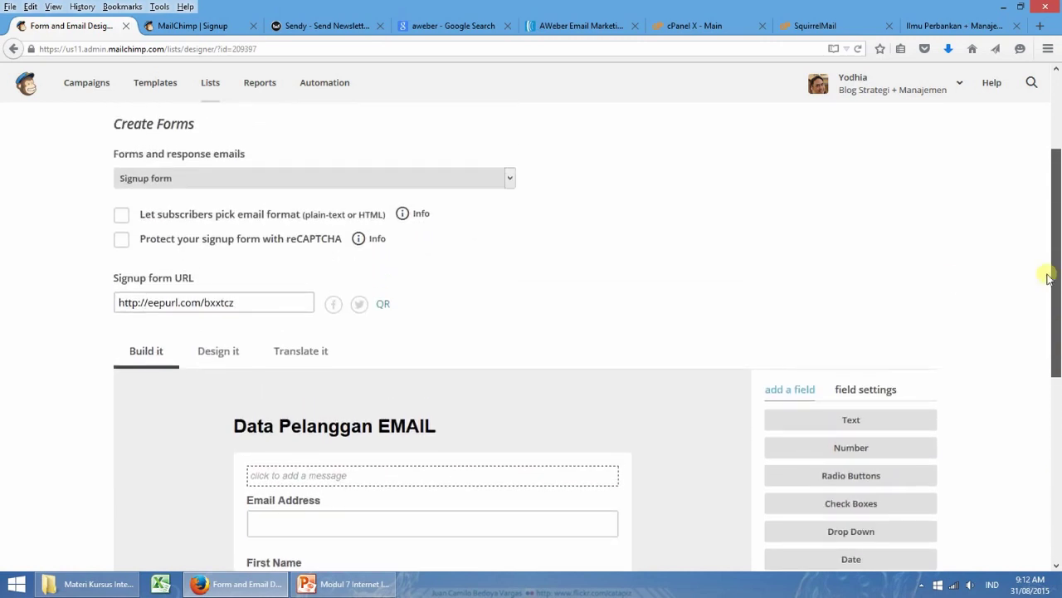
- Review the Signup "thank you" page's message and glance at the signup box on the ahliperbankan.com blog
left_click(510, 180)
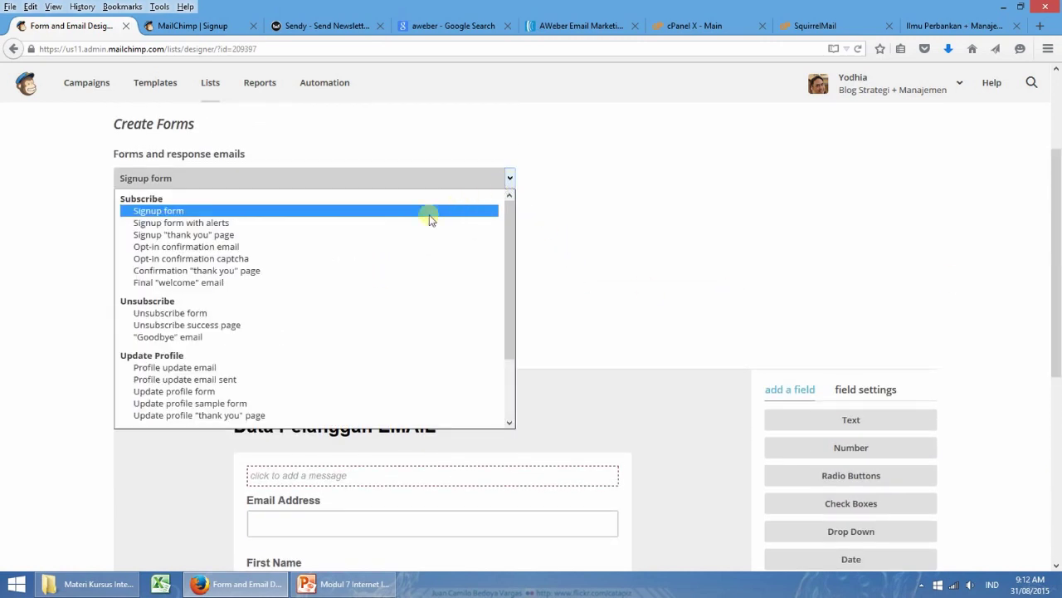
left_click(368, 234)
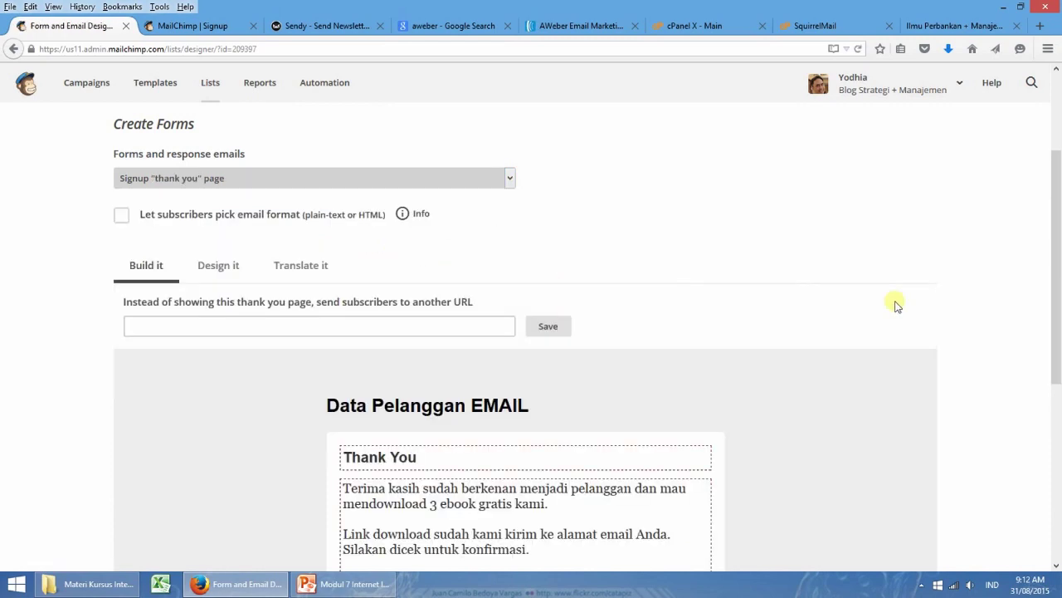
left_click_drag(1054, 265, 1054, 362)
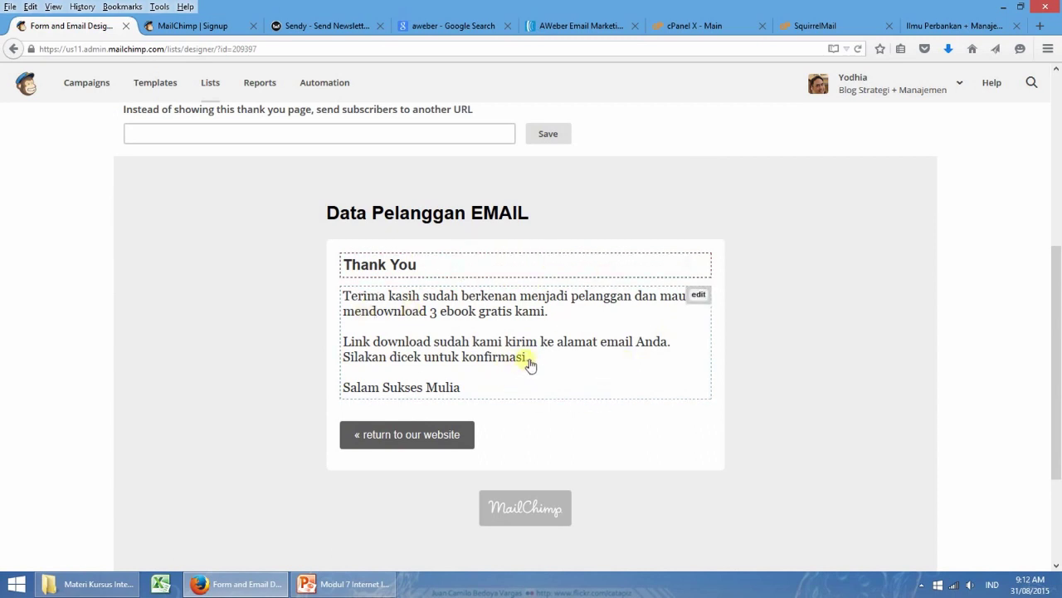
left_click(954, 25)
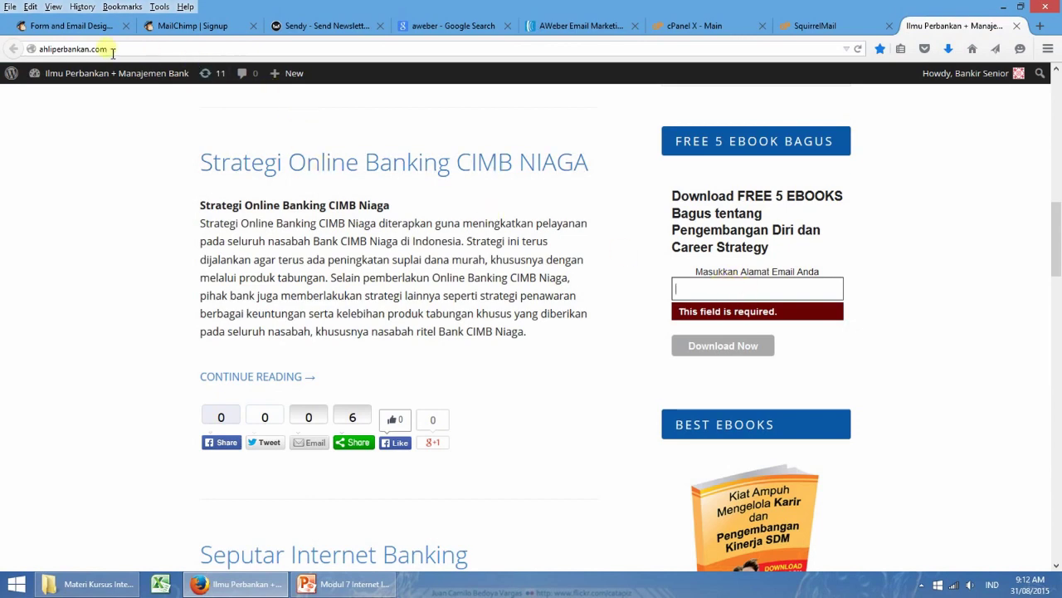
left_click(72, 25)
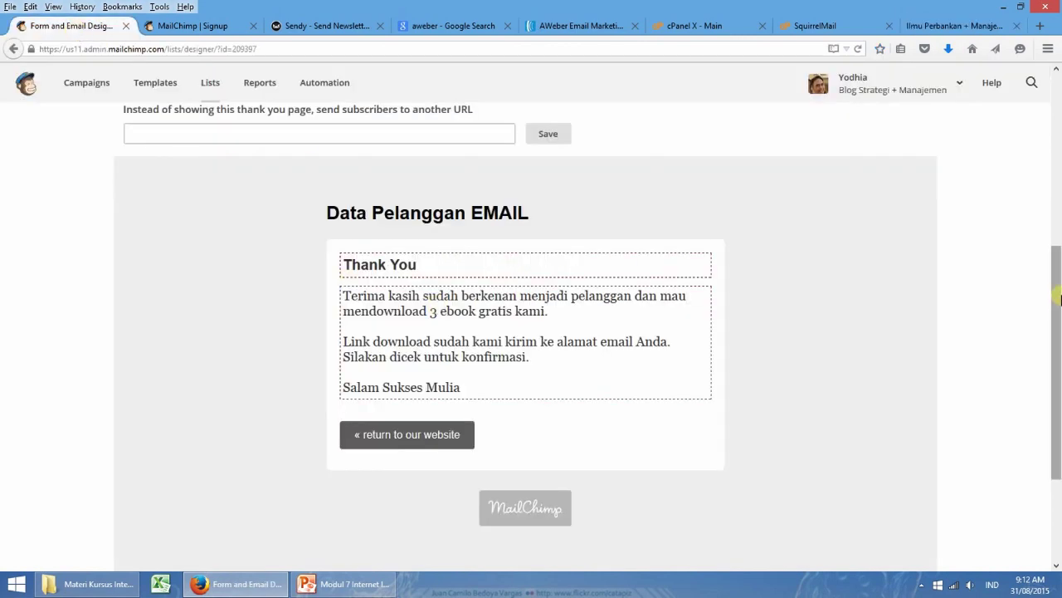
- Open the Opt-in confirmation email and review its sender fields, subject, heading, subscribe button and body text
left_click_drag(1060, 298, 1055, 230)
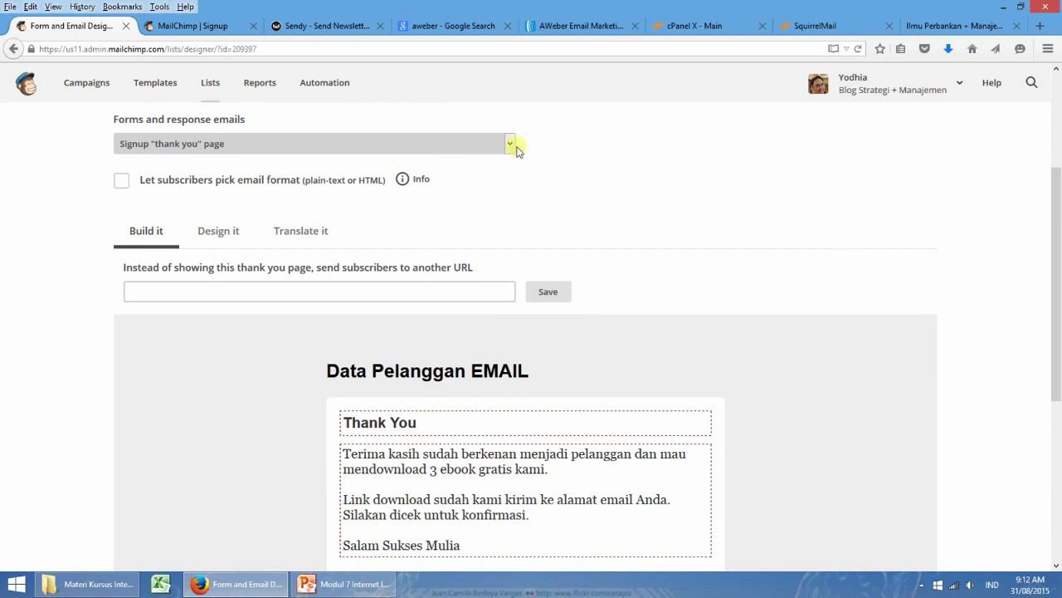
left_click(509, 144)
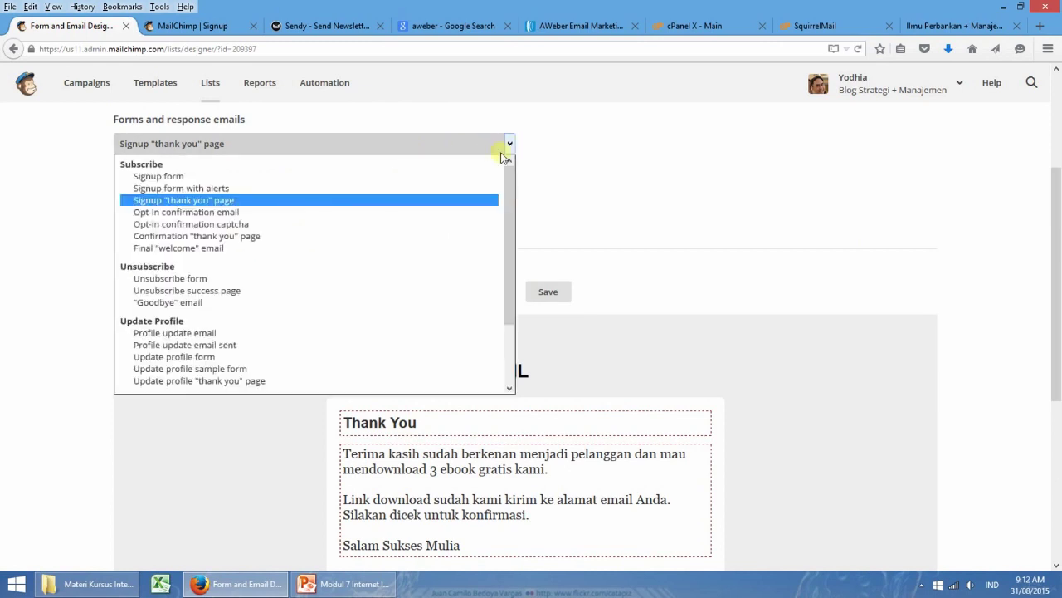
left_click(262, 216)
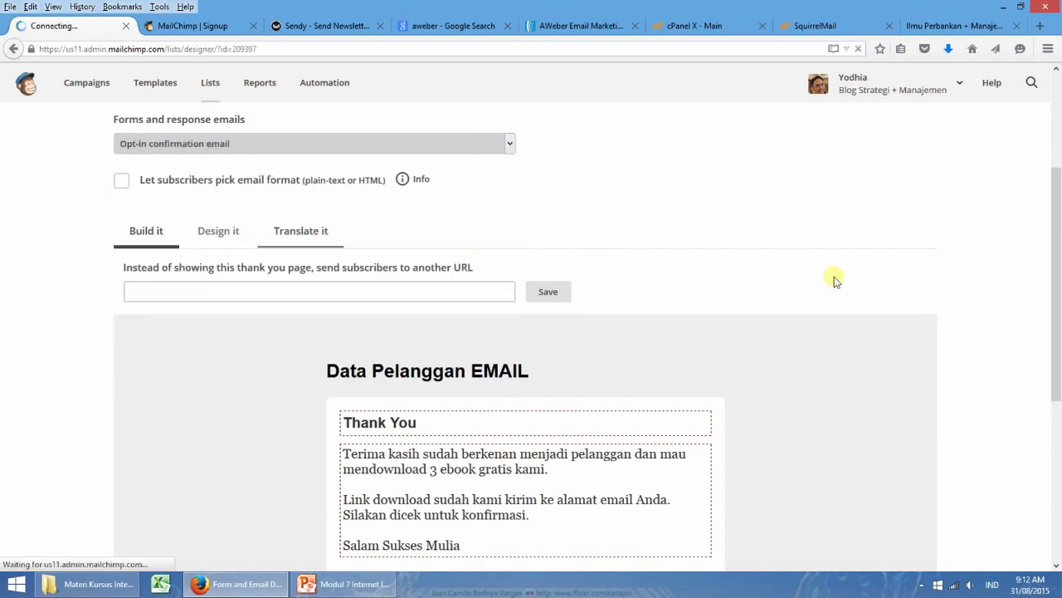
scroll(1059, 220, "down", 3)
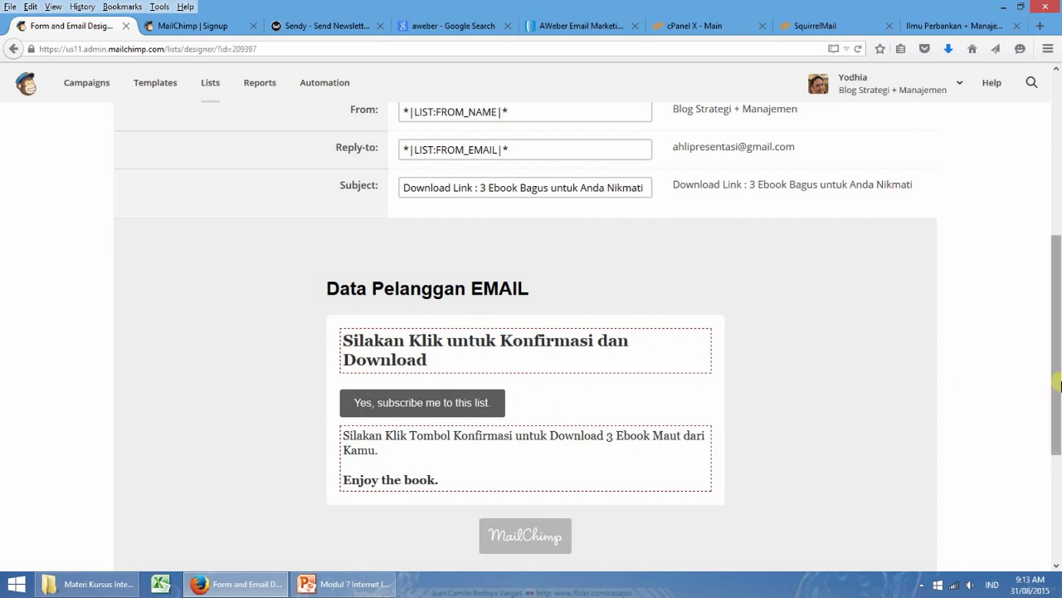
scroll(1056, 407, "down", 1)
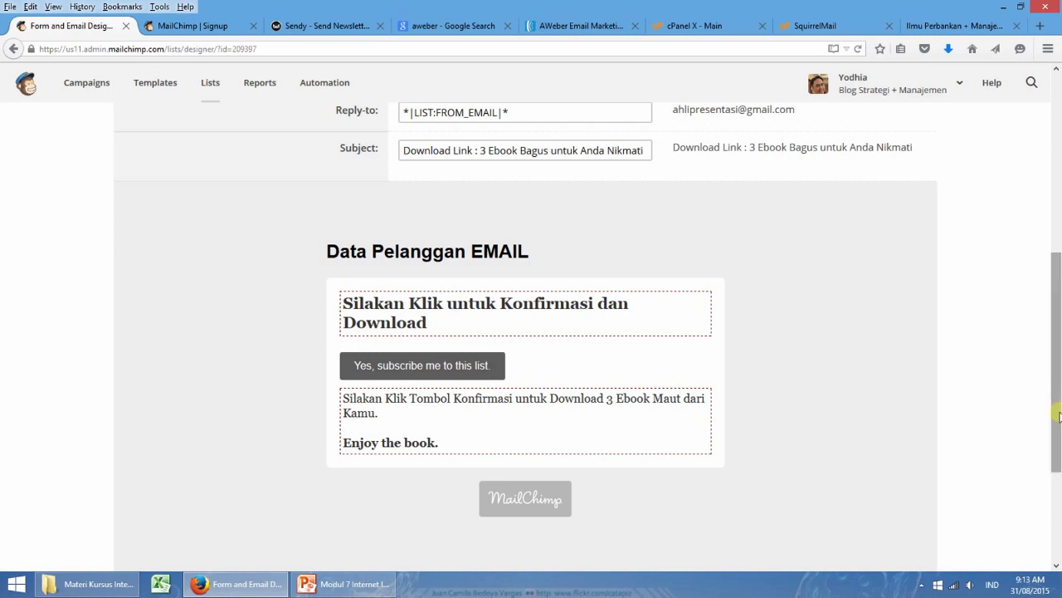
left_click_drag(1059, 411, 1059, 396)
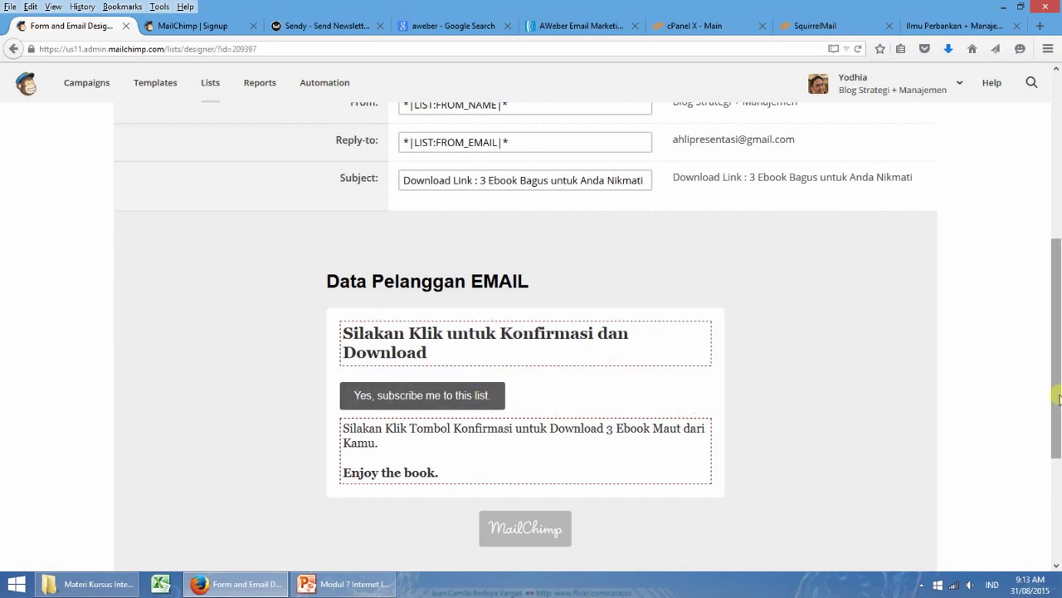
left_click_drag(1057, 390, 1057, 353)
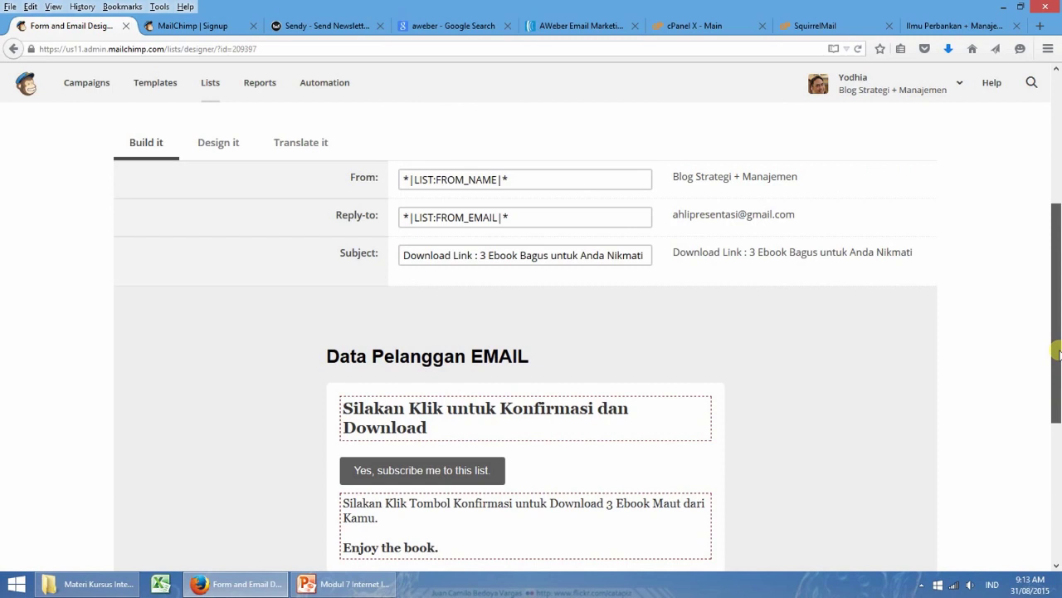
- Open the Confirmation "thank you" page and review its heading, download message and buttons
left_click_drag(1057, 352, 1057, 285)
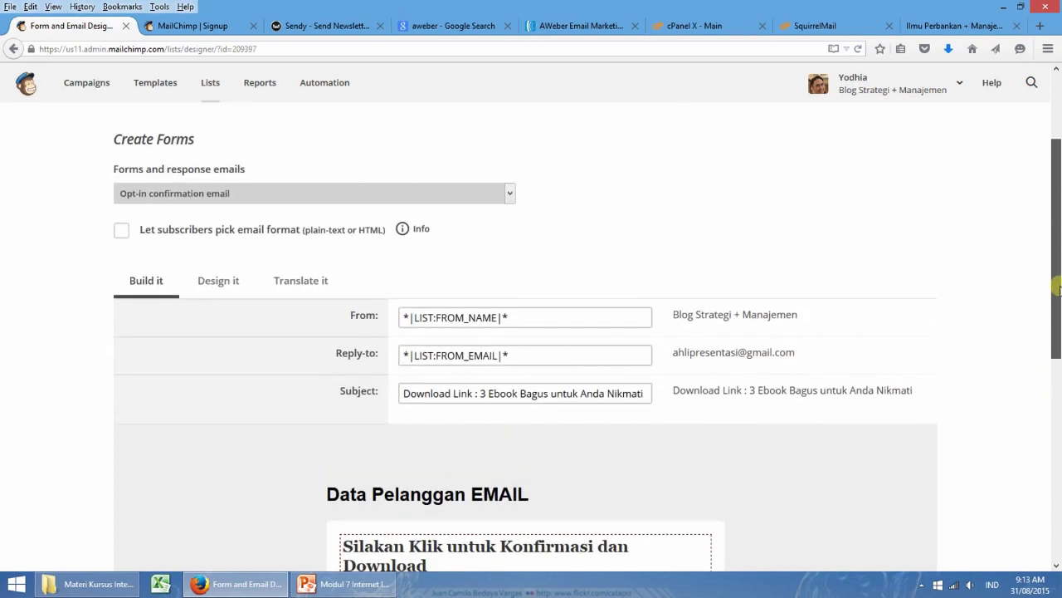
left_click(509, 196)
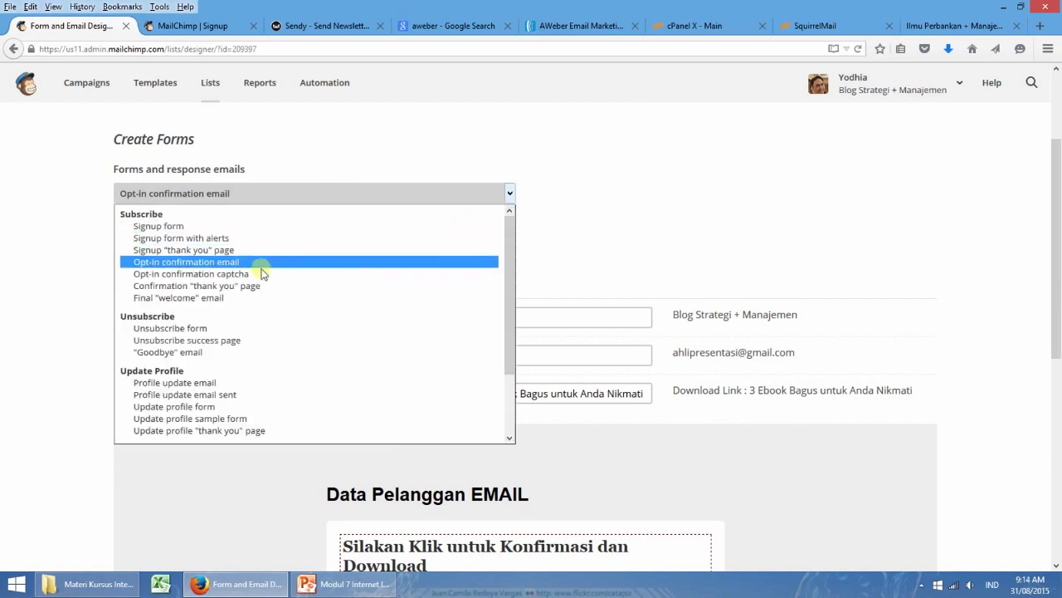
left_click(221, 287)
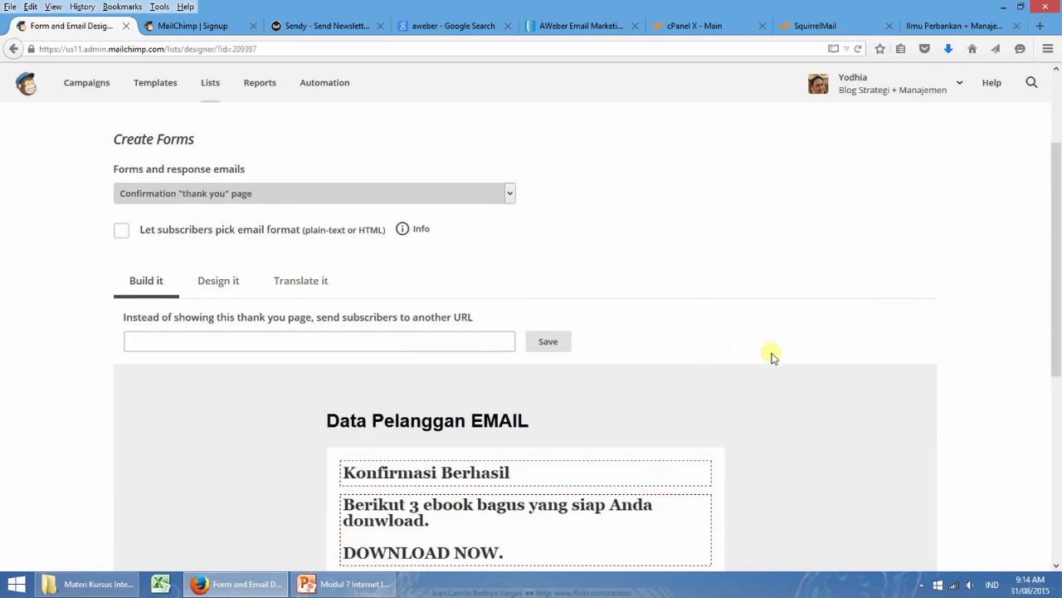
left_click_drag(1057, 246, 1058, 323)
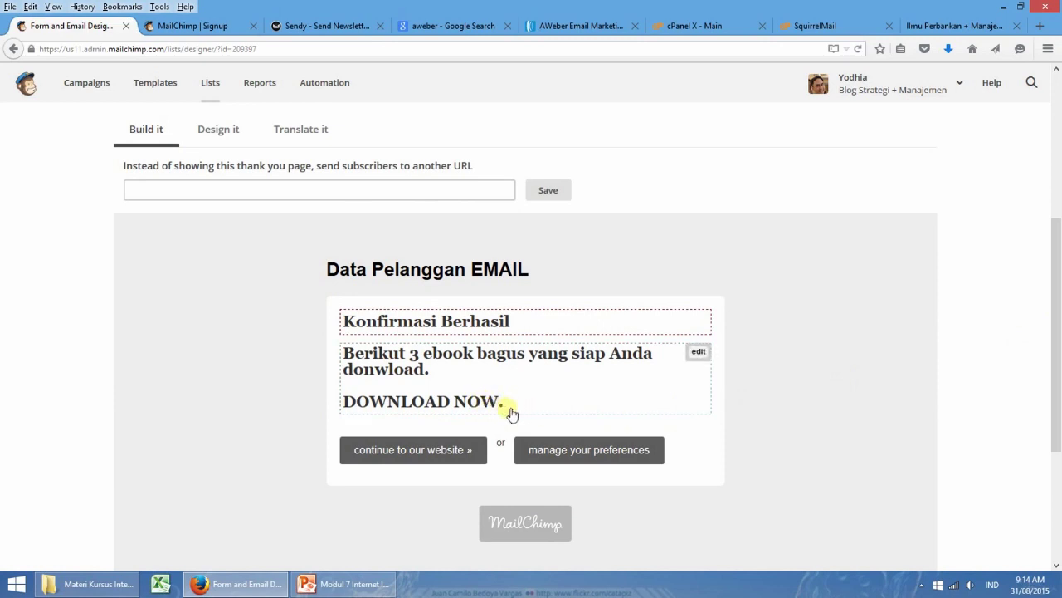
left_click_drag(1059, 327, 1059, 274)
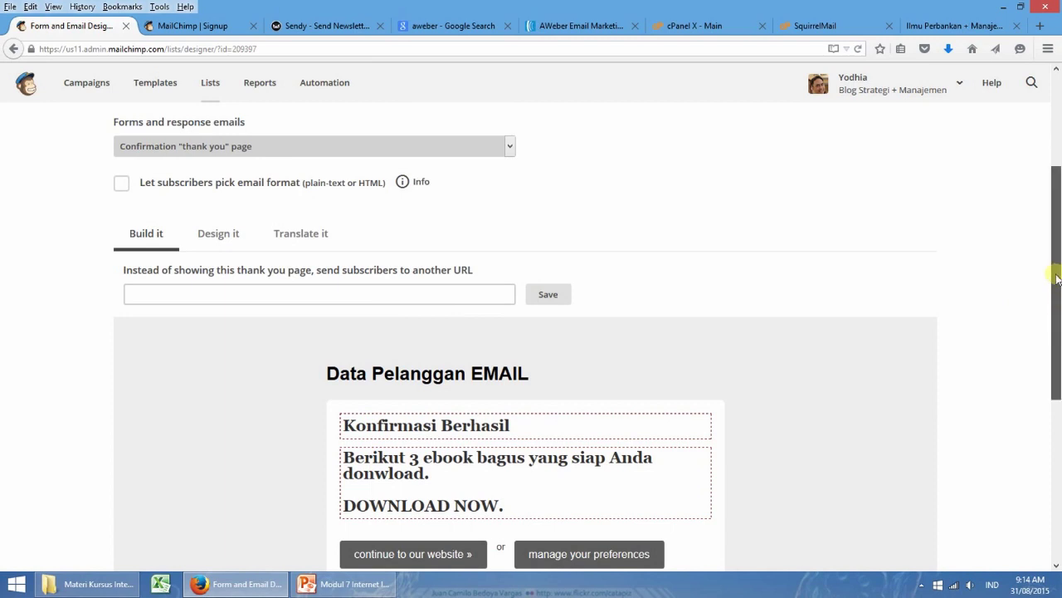
left_click_drag(1059, 296, 991, 263)
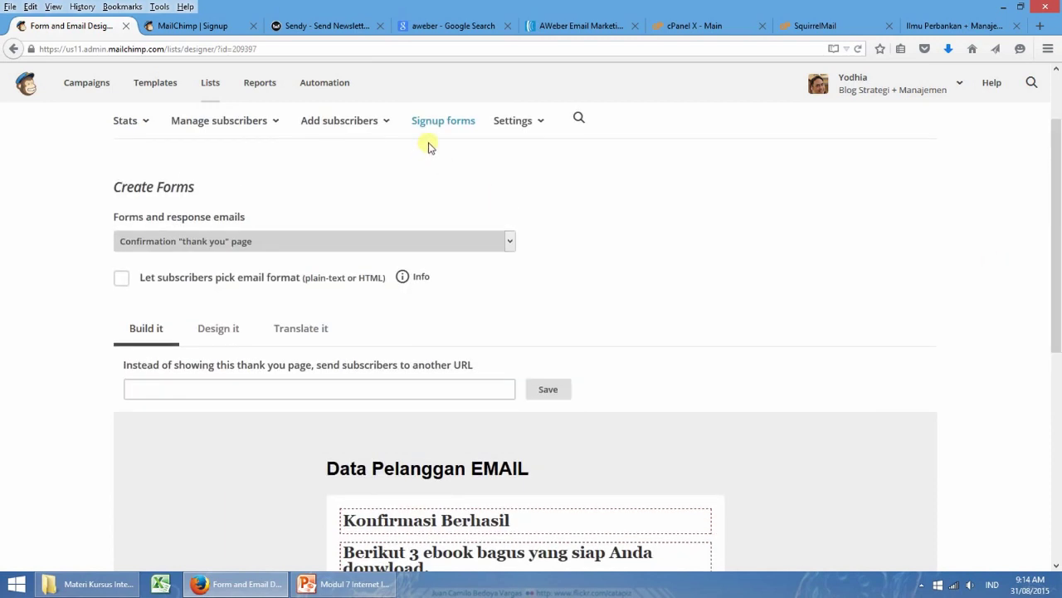